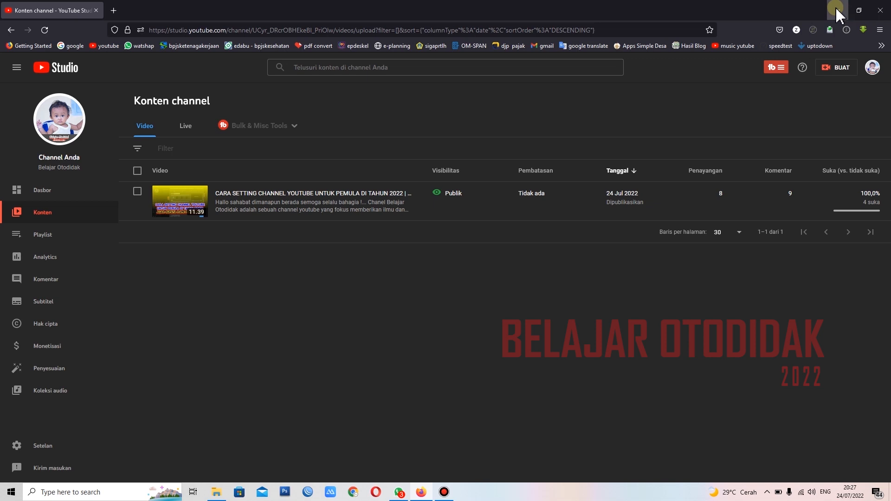
Step: Switch to Chrome and examine the video thumbnails in the YouTube home feed as design examples
left_click(835, 7)
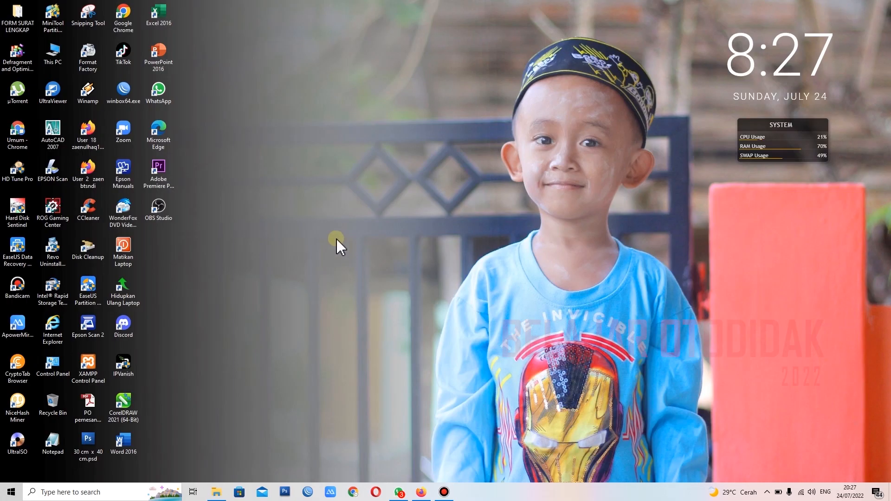
left_click(353, 494)
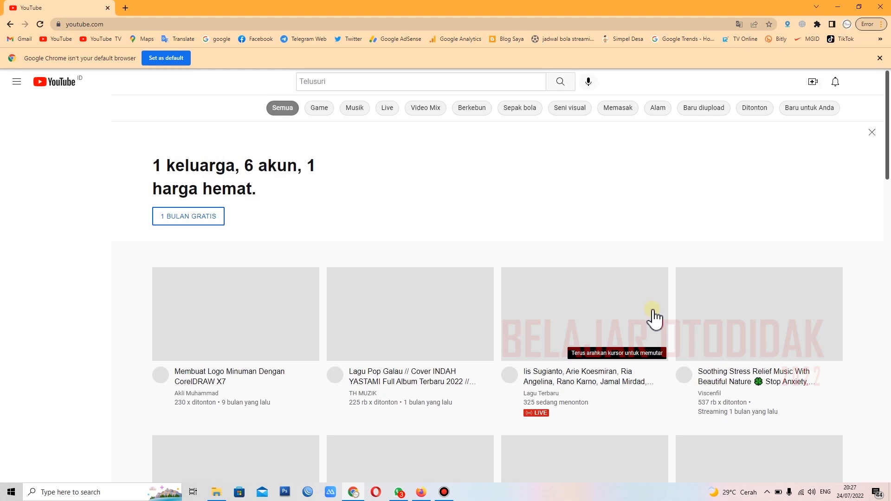
scroll(647, 325, "down", 4)
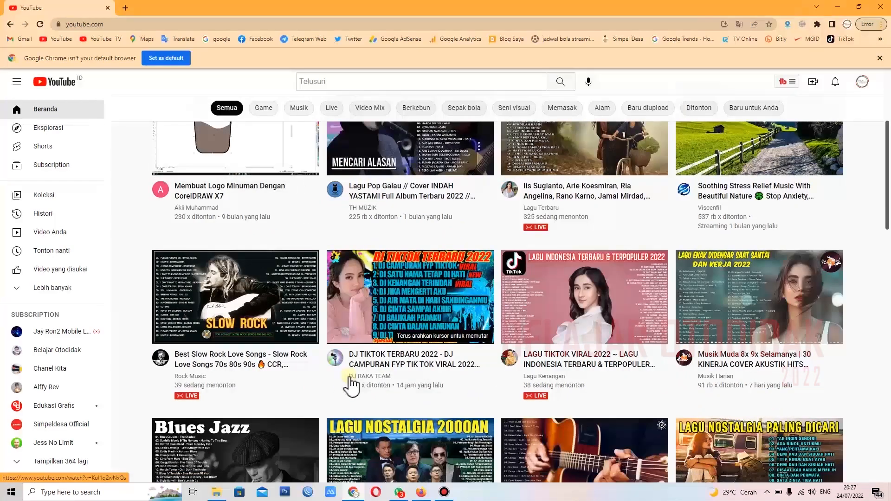
left_click_drag(888, 167, 888, 378)
mouse_move(600, 191)
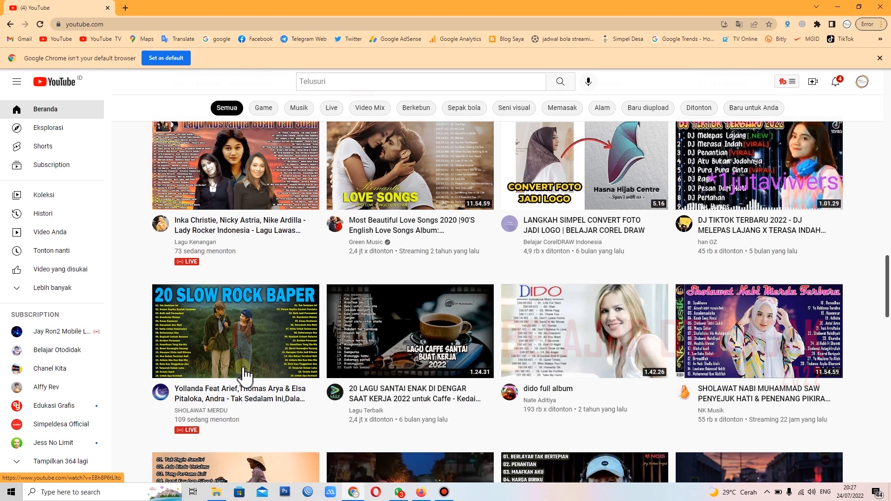
left_click_drag(888, 274, 888, 148)
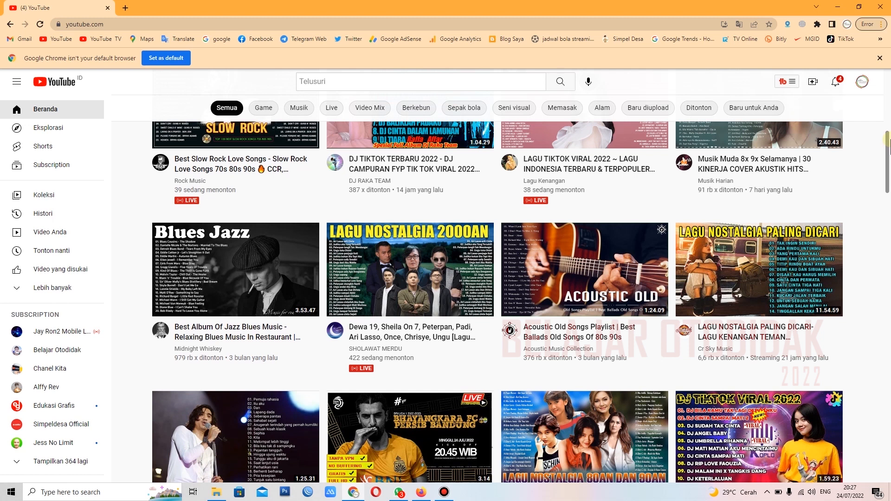
left_click_drag(887, 139, 889, 133)
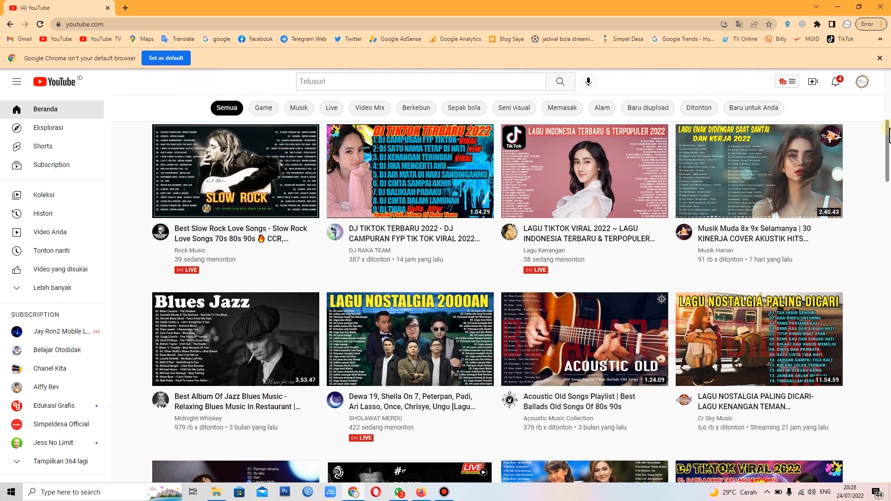
left_click_drag(888, 134, 890, 88)
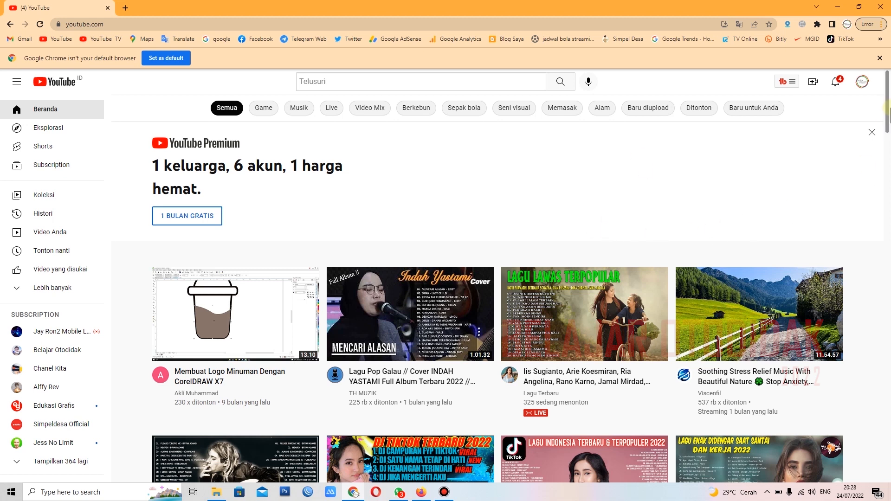
left_click_drag(889, 116, 890, 135)
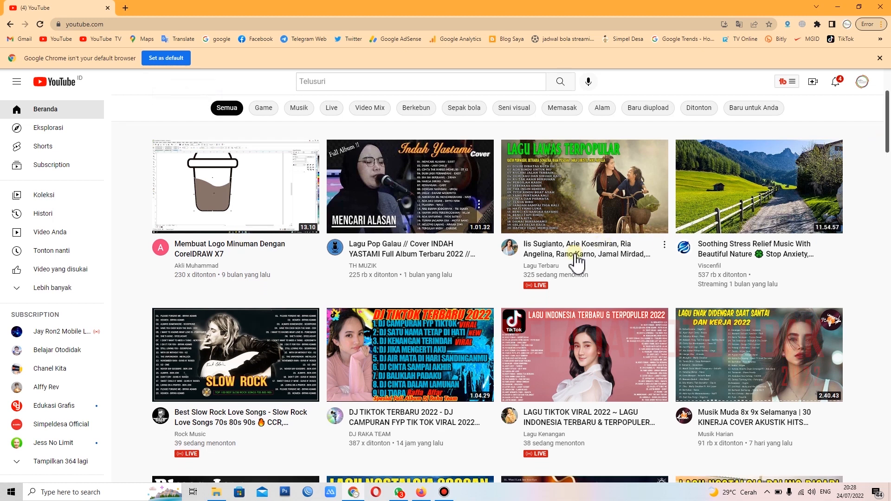
left_click_drag(889, 128, 889, 187)
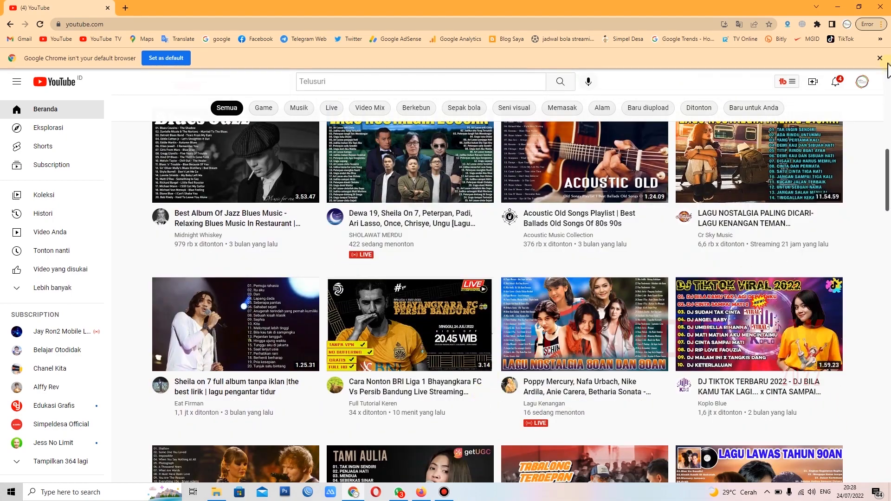
left_click_drag(889, 202, 888, 422)
scroll(839, 392, "down", 4)
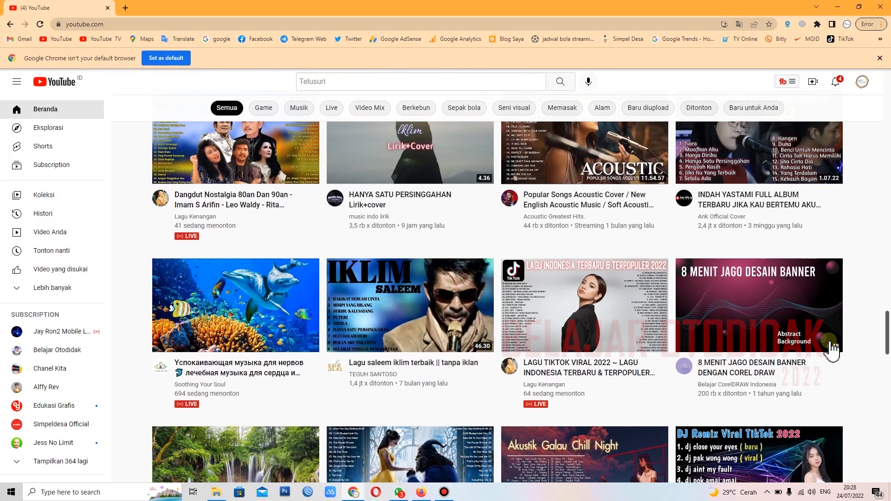
scroll(515, 348, "down", 5)
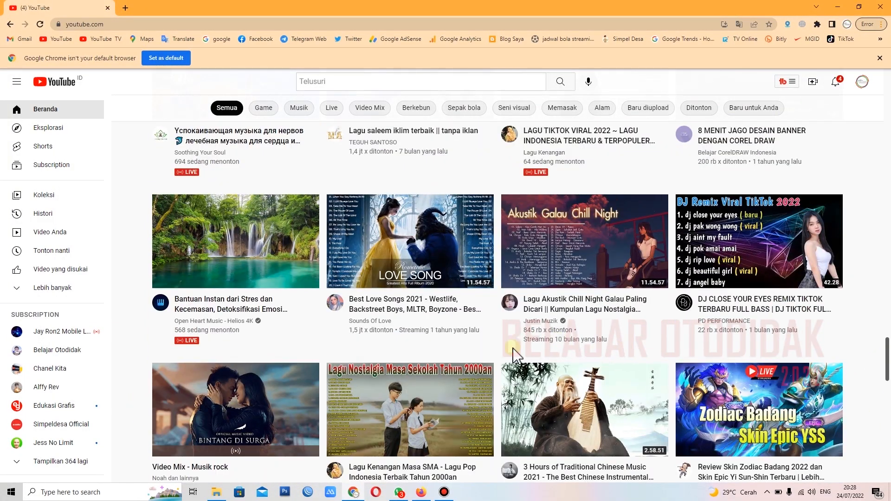
scroll(518, 381, "down", 4)
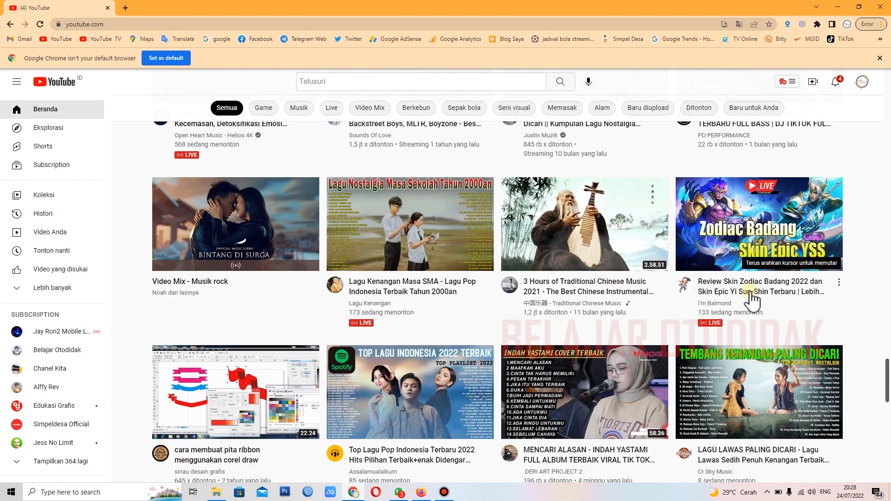
mouse_move(724, 250)
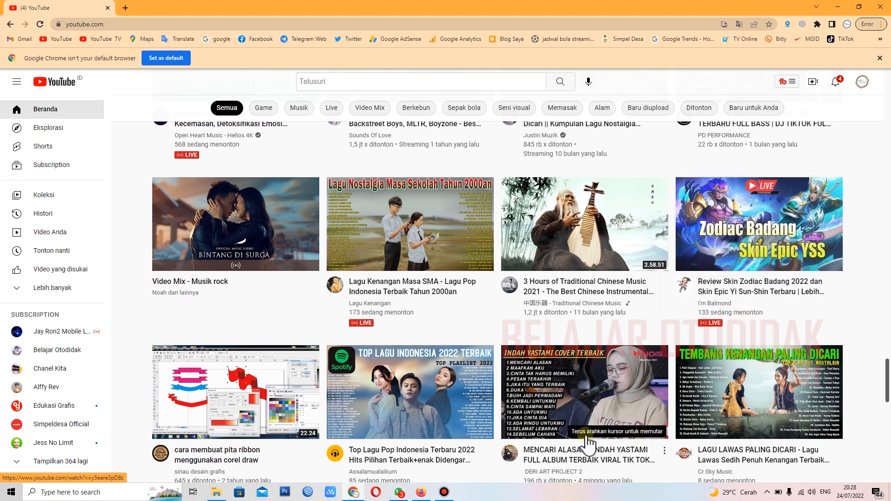
scroll(491, 360, "down", 4)
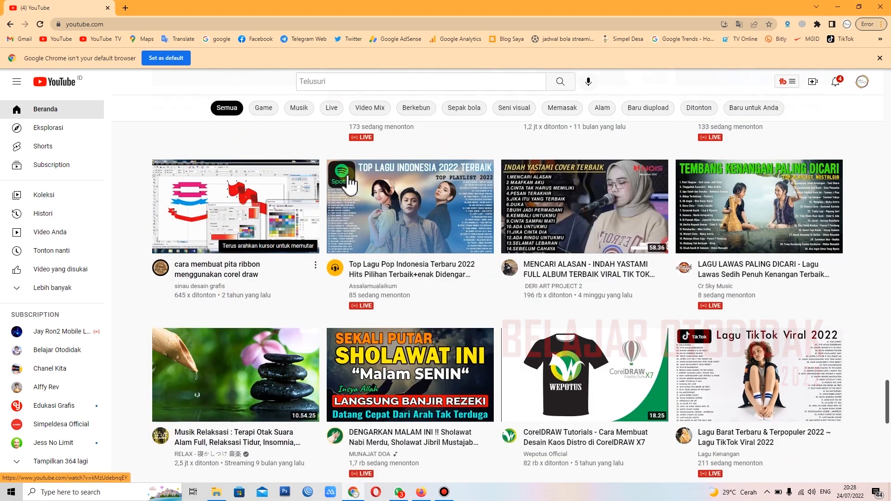
Step: Launch CorelDRAW 2021 from the desktop and close its Welcome Screen
left_click(839, 7)
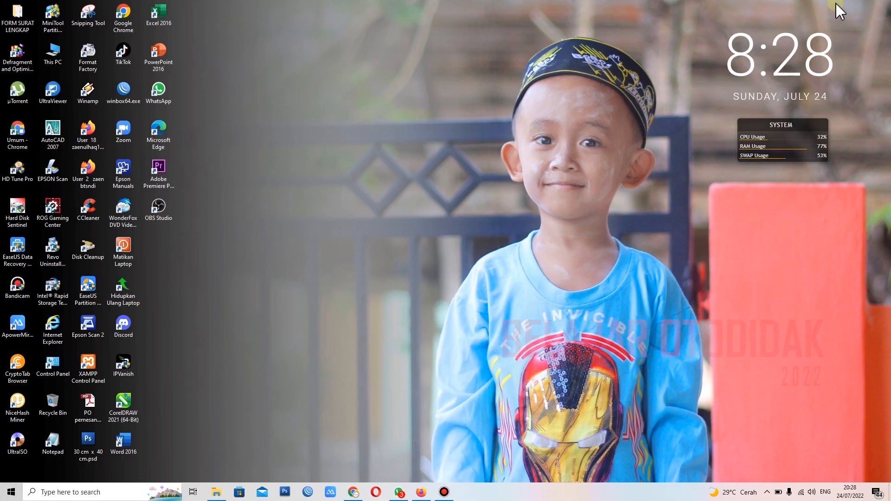
right_click(434, 145)
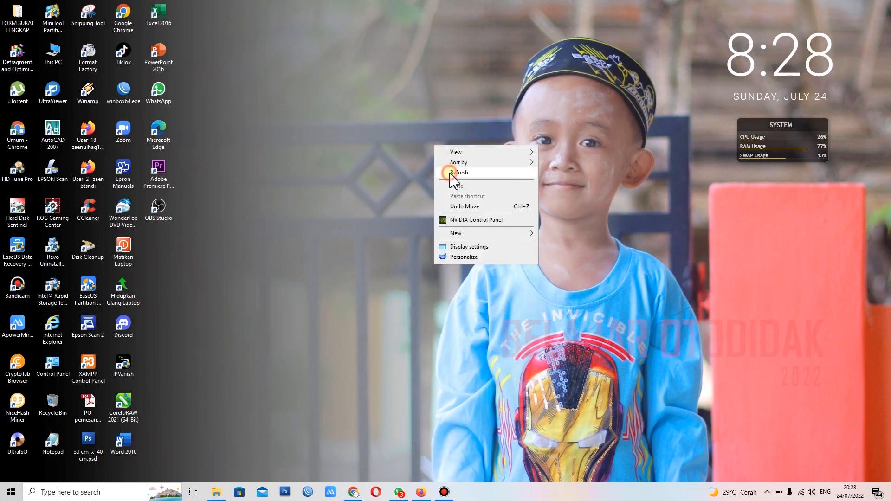
left_click(449, 174)
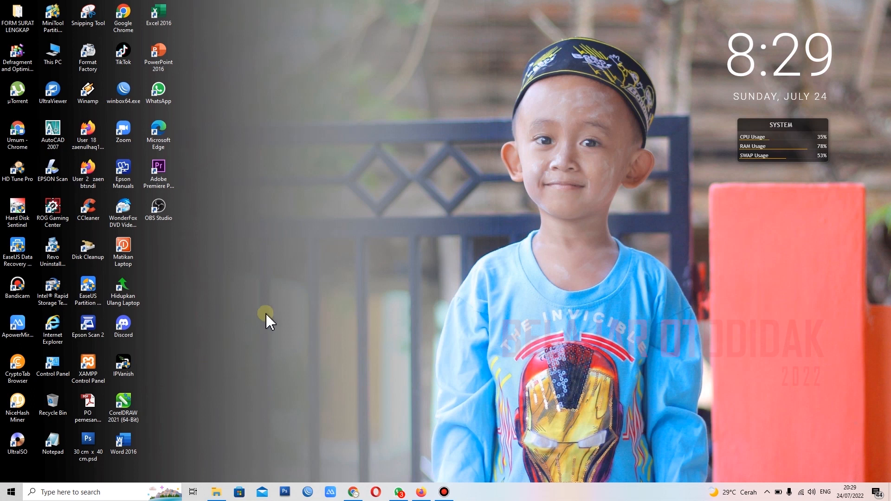
double_click(123, 408)
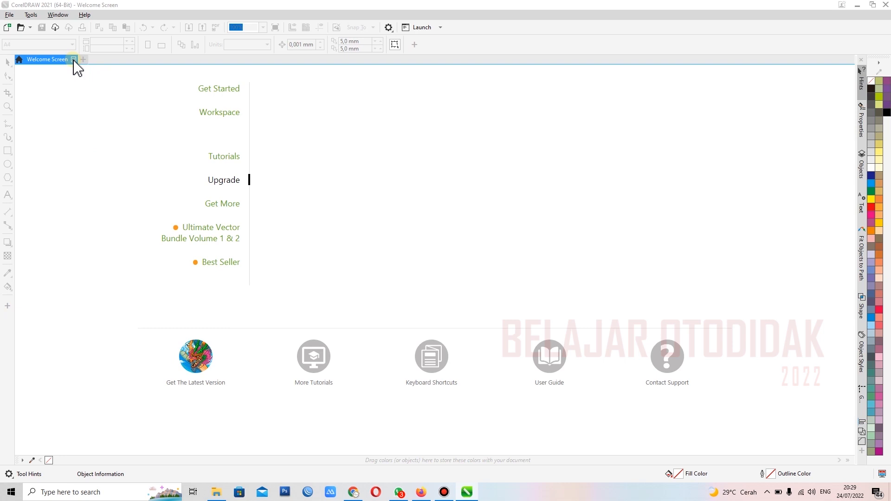
left_click(74, 60)
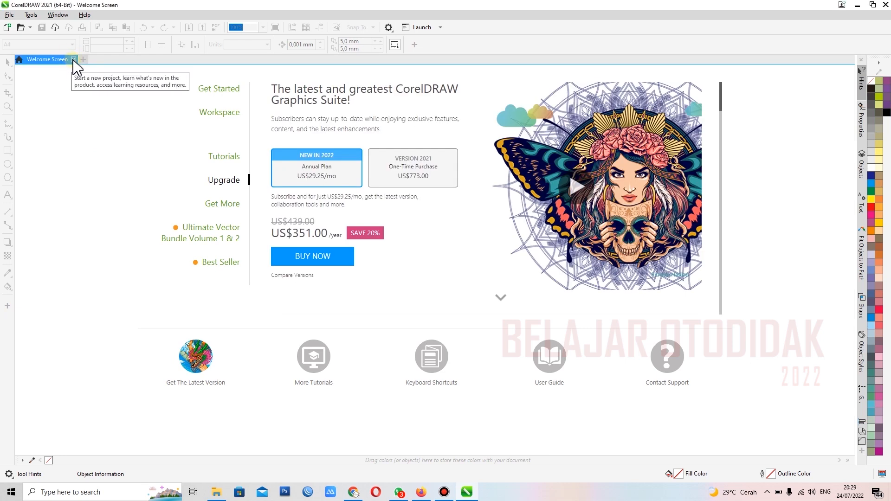
left_click(74, 60)
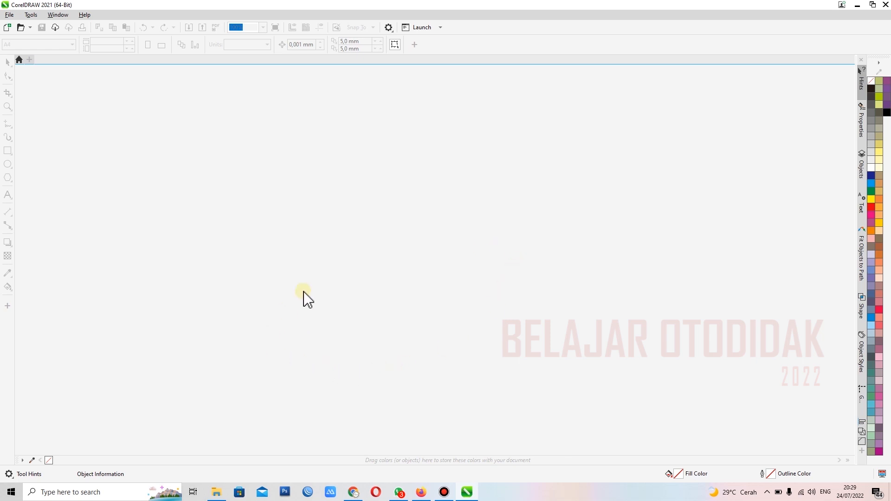
left_click(353, 493)
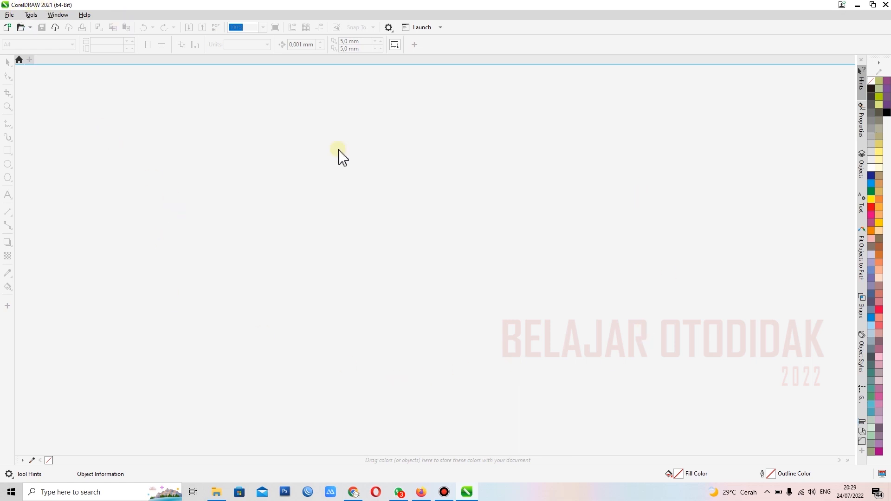
Step: Create a new A4 document in landscape orientation, measured in centimetres
left_click(7, 27)
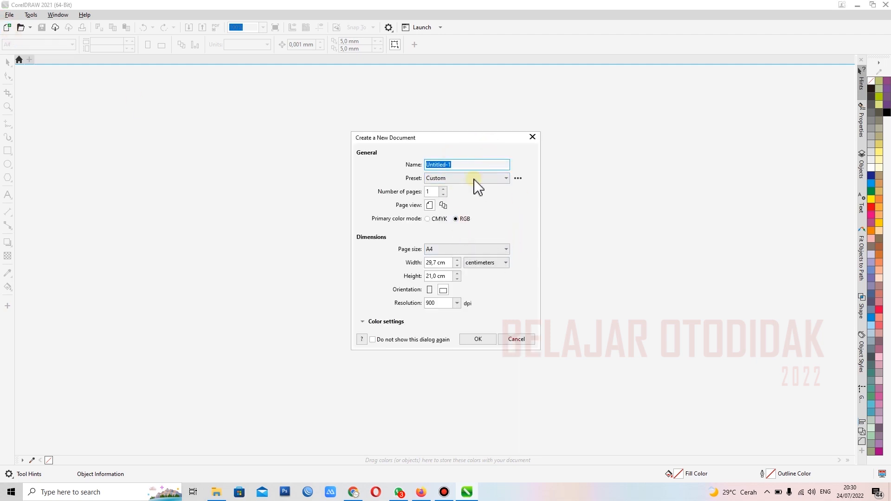
left_click(465, 252)
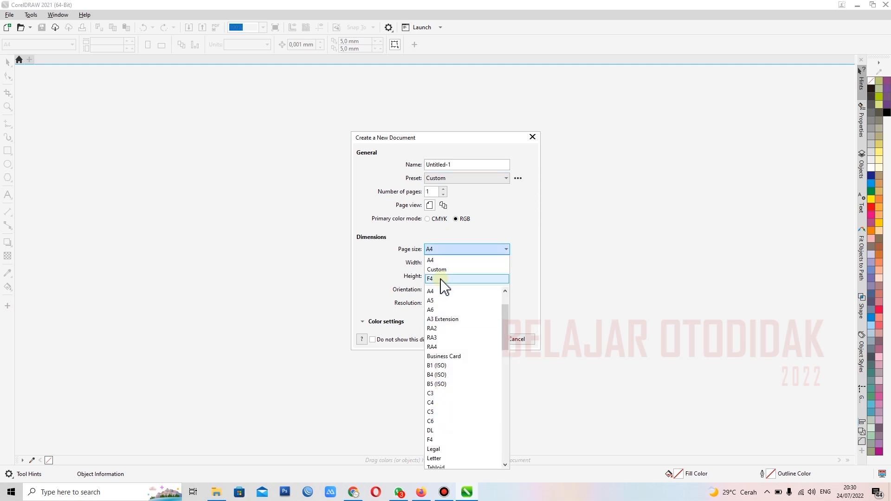
left_click(448, 259)
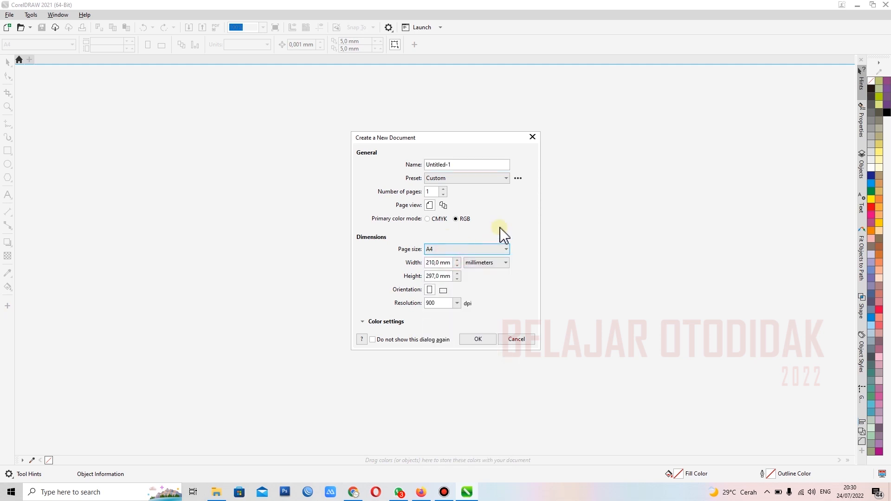
left_click(493, 263)
left_click(484, 343)
left_click(444, 290)
left_click(429, 291)
left_click(446, 290)
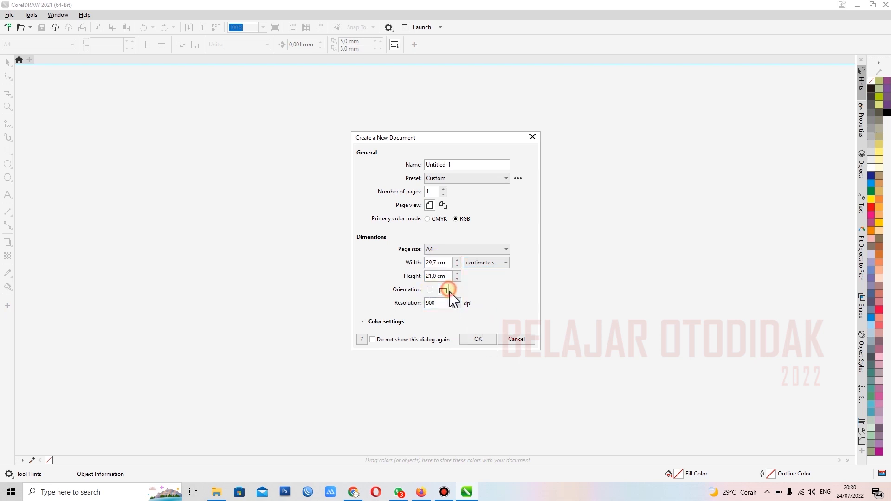
left_click(478, 338)
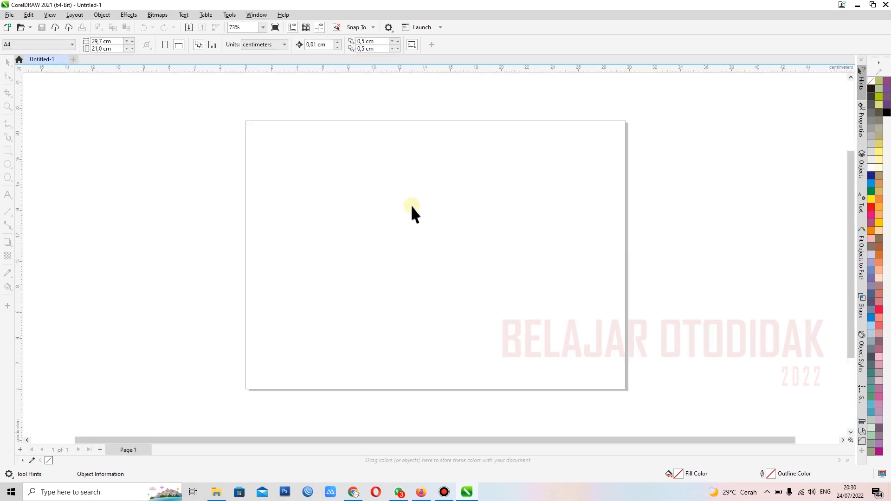
left_click(7, 107)
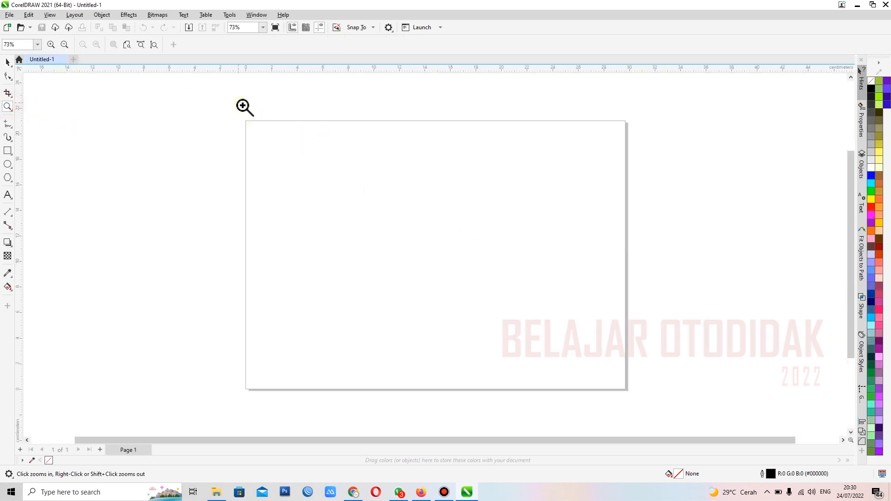
left_click_drag(237, 111, 647, 408)
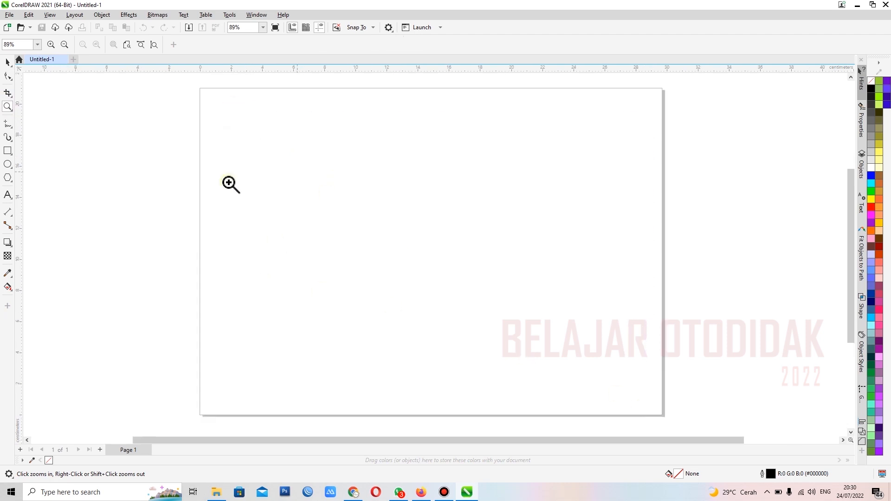
left_click(7, 62)
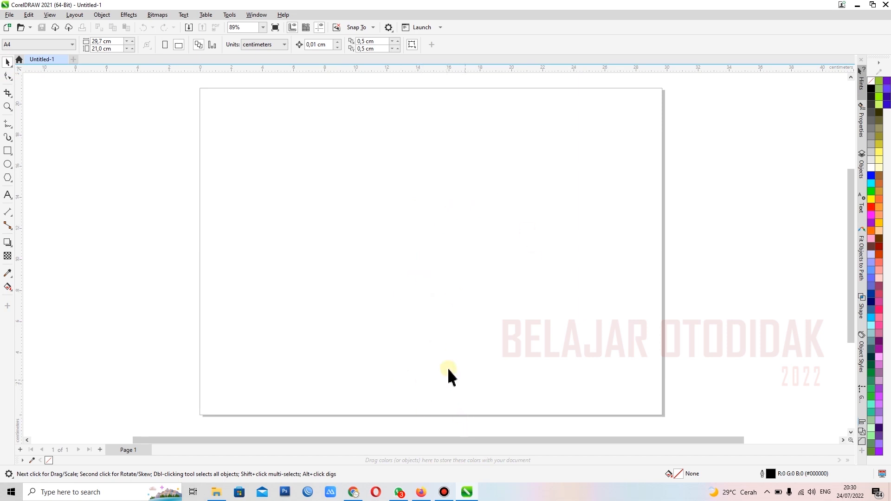
Step: Switch back to Chrome and look through more video thumbnails further down the YouTube home feed
left_click(354, 492)
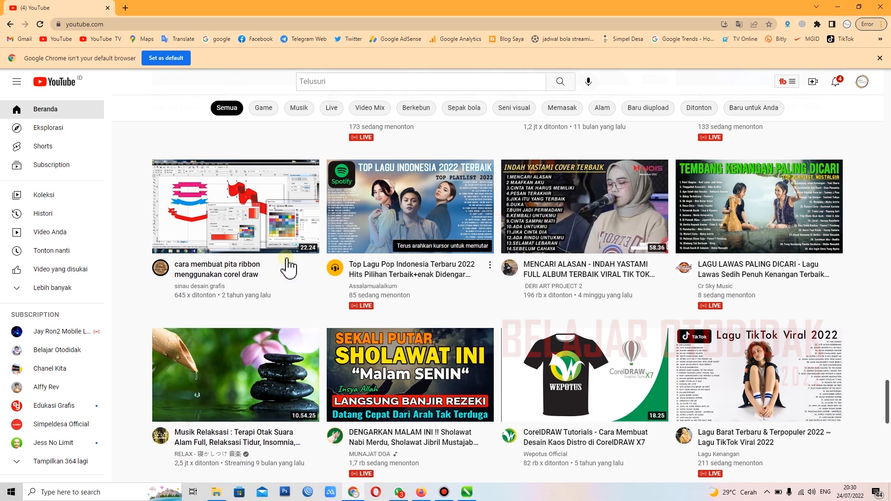
scroll(864, 329, "down", 4)
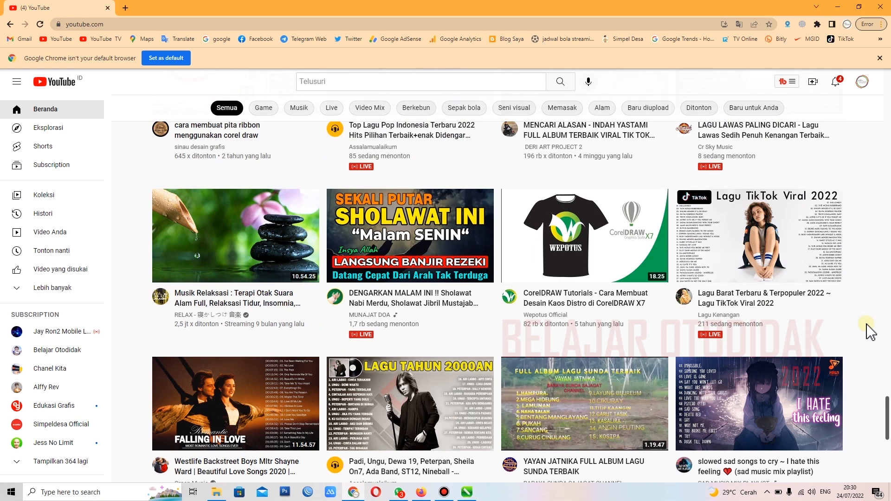
scroll(867, 325, "down", 4)
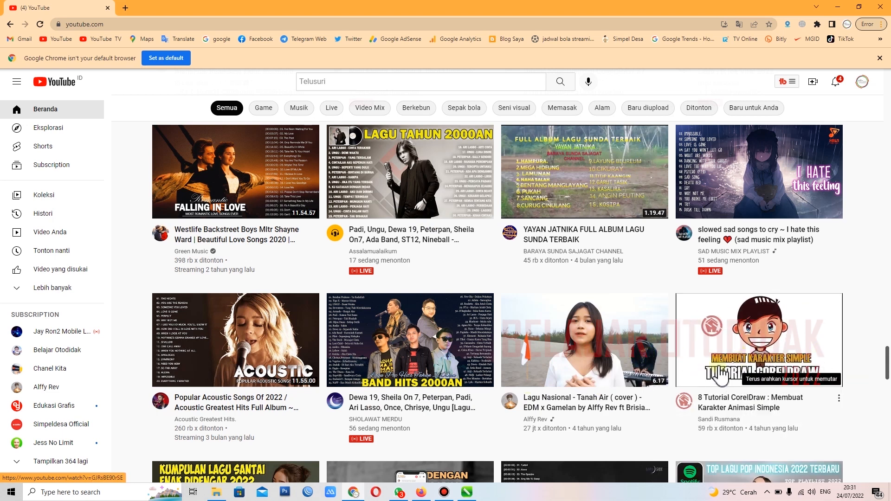
scroll(560, 394, "down", 3)
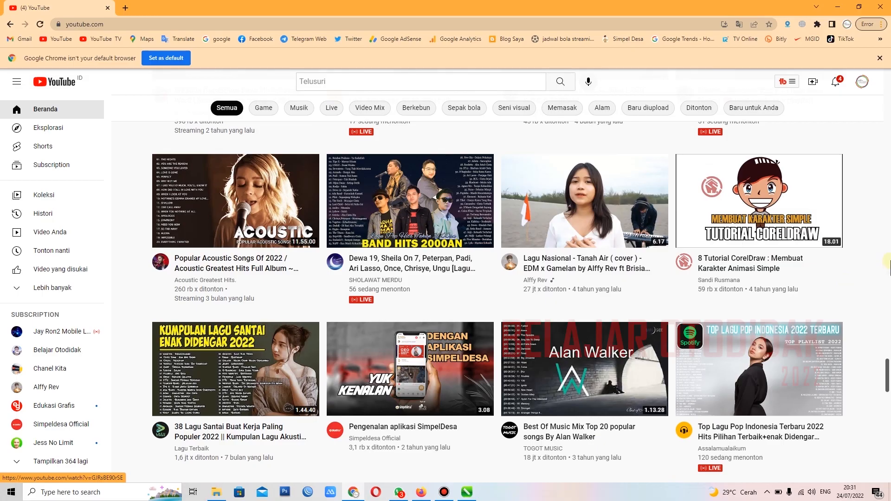
left_click(847, 8)
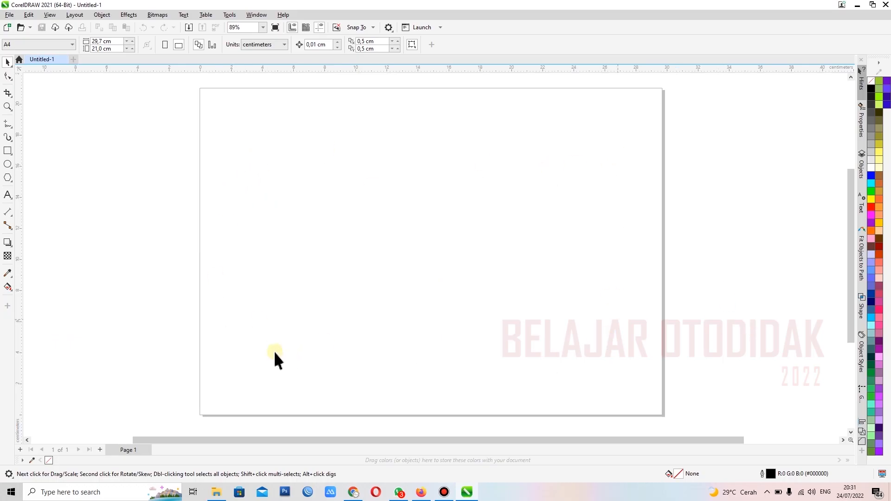
left_click(354, 492)
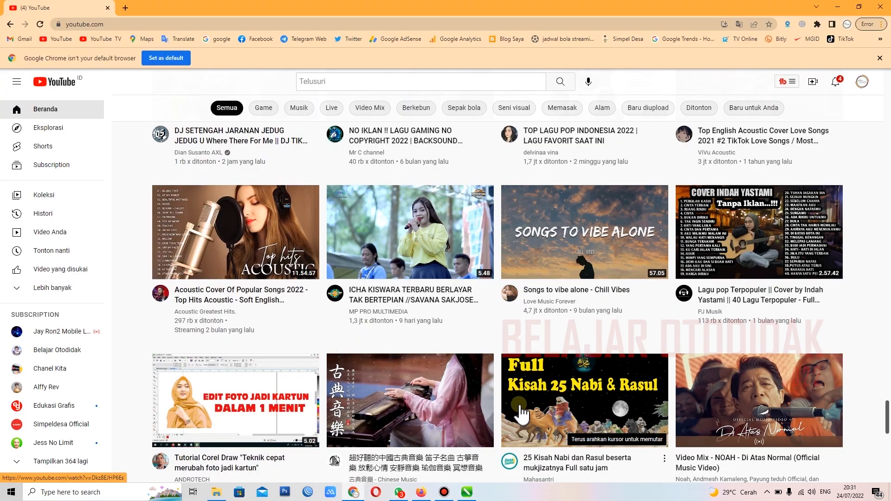
Step: Browse further down the YouTube home feed in Chrome to the row with the Kalender 2022 tutorial thumbnail
scroll(526, 412, "down", 3)
left_click(838, 7)
left_click(432, 207)
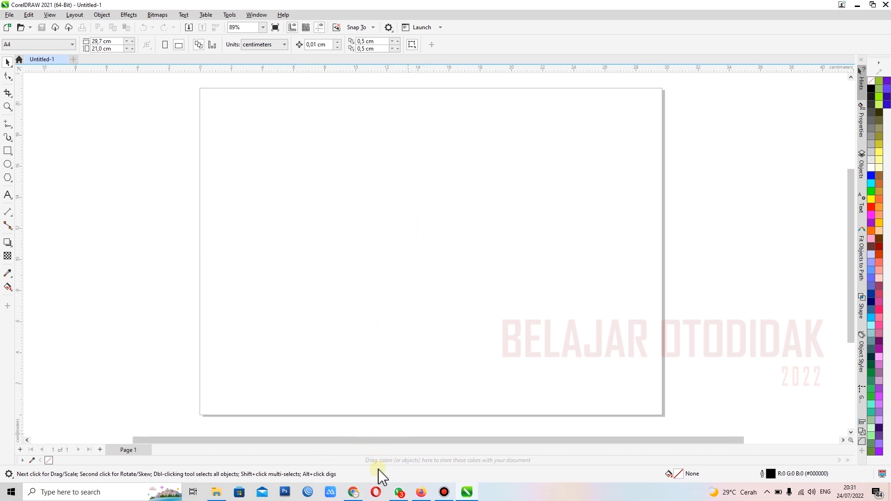
mouse_move(354, 494)
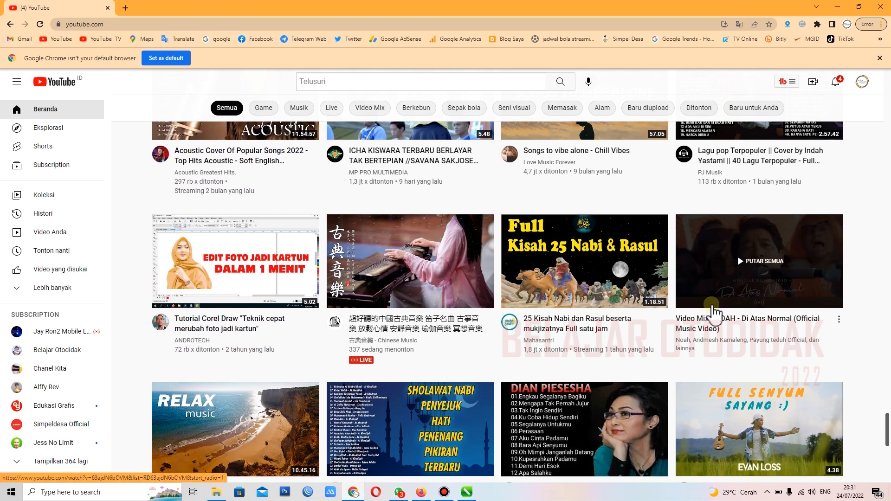
scroll(863, 330, "down", 5)
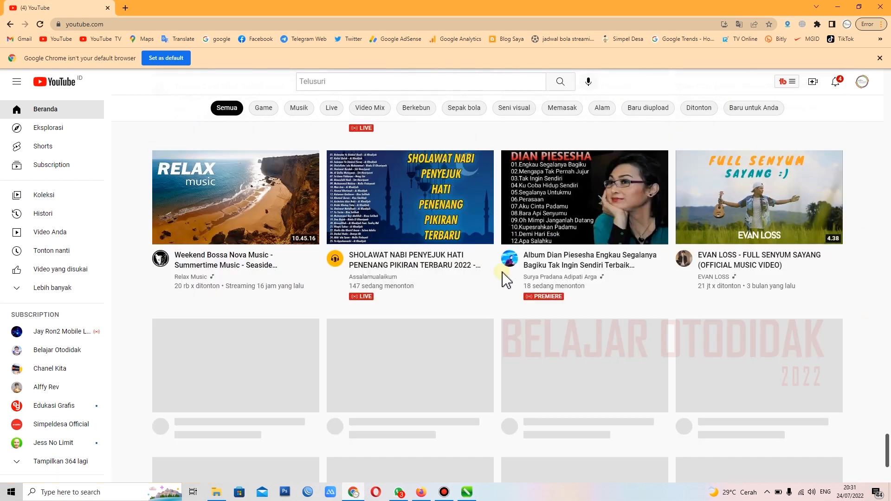
scroll(585, 327, "up", 2)
scroll(619, 302, "down", 3)
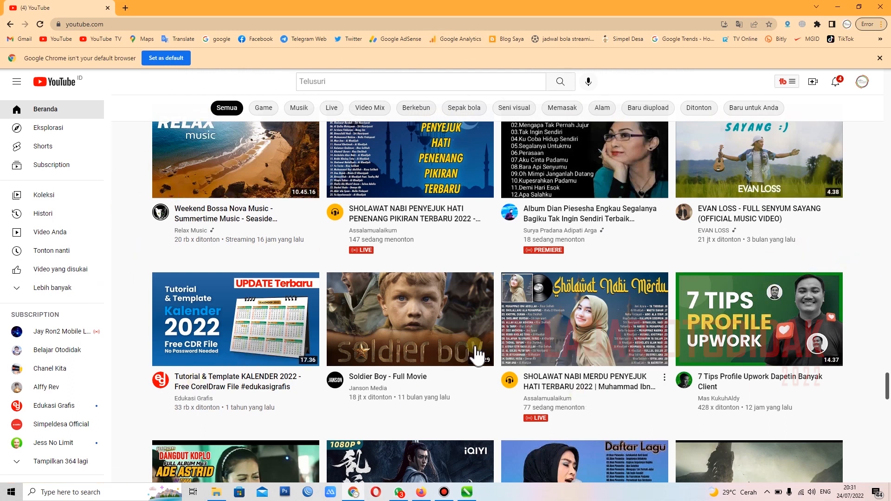
Step: Switch to CorelDRAW and paste a screenshot of the YouTube feed into the document
left_click(835, 7)
key("ctrl+v")
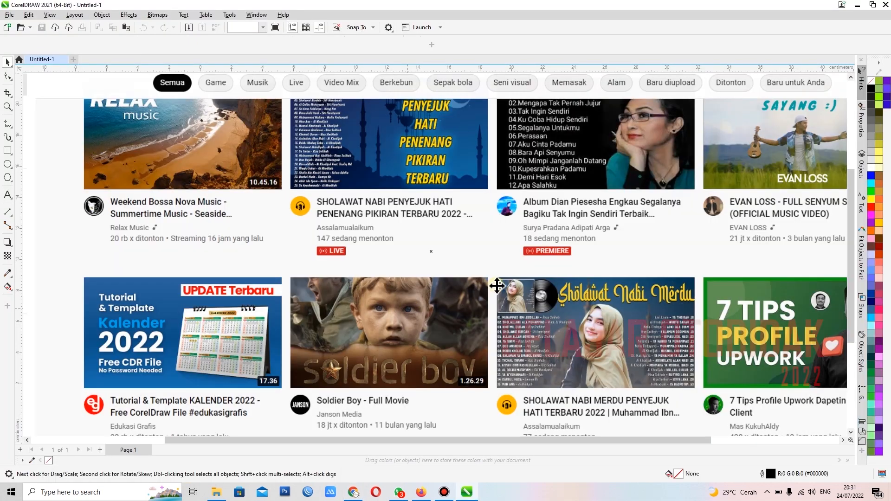
scroll(502, 283, "down", 2)
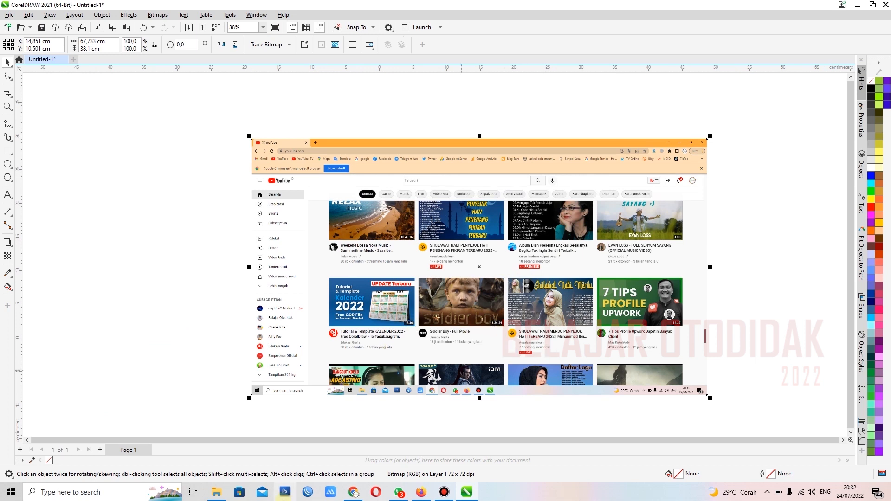
Step: Draw a rectangle about 12.7 × 7.14 cm that traces the outline of the Kalender 2022 thumbnail
scroll(372, 355, "up", 2)
scroll(508, 213, "up", 2)
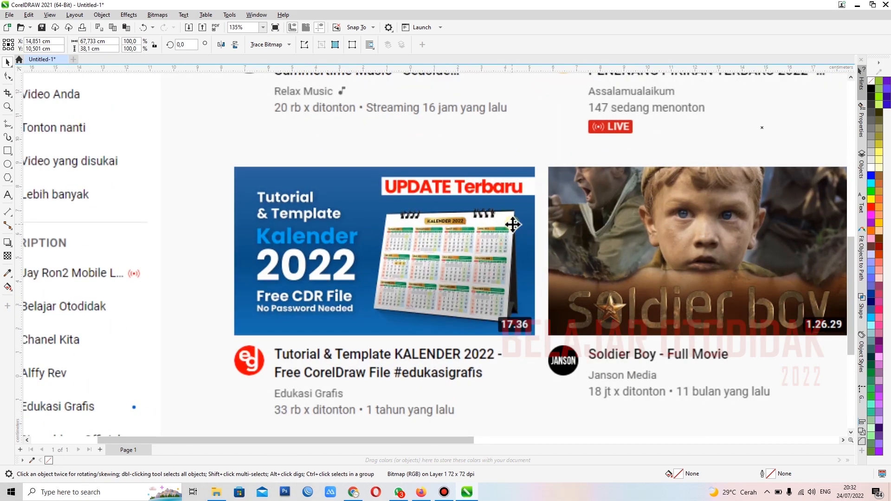
scroll(512, 225, "up", 1)
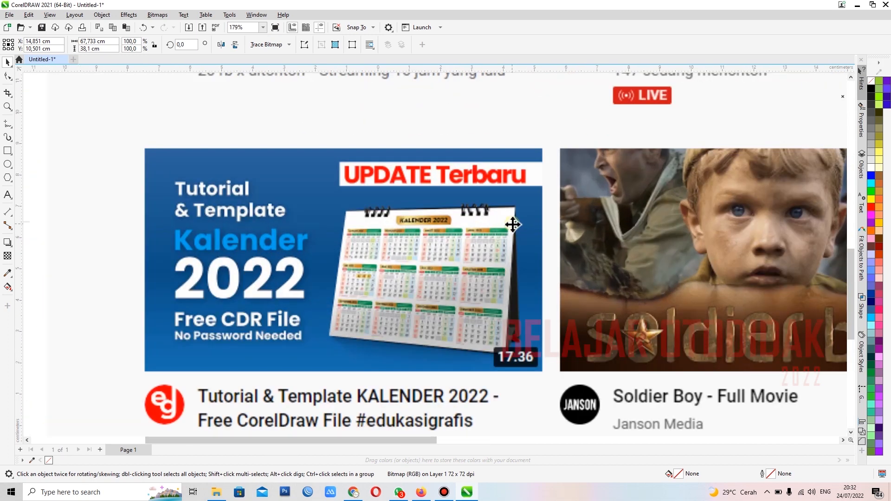
left_click(7, 151)
mouse_move(145, 149)
left_mouse_down()
mouse_move(473, 350)
mouse_move(543, 371)
left_mouse_up()
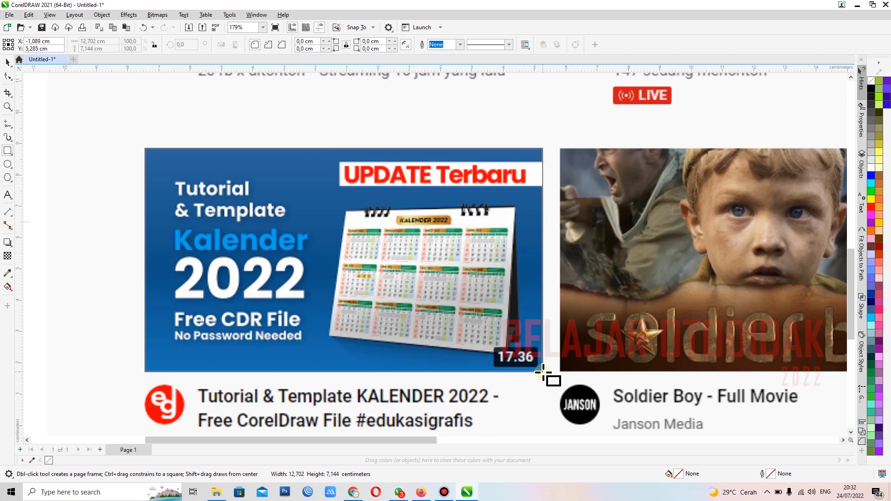
left_click_drag(542, 371, 542, 372)
Step: Compare the rectangle with the 7 Tips Profile Upwork thumbnail by laying it over that thumbnail, and return it to the Kalender 2022 thumbnail
scroll(363, 310, "down", 4)
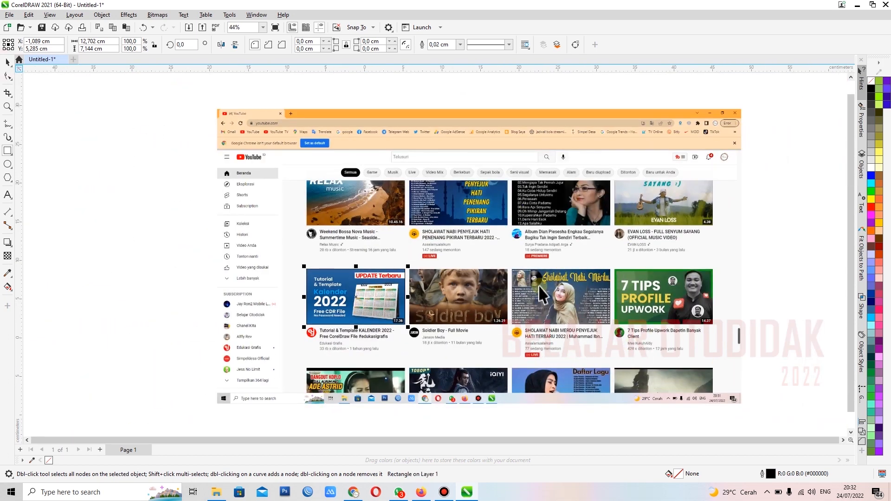
scroll(570, 328, "up", 2)
key("space")
left_click_drag(154, 284, 720, 277)
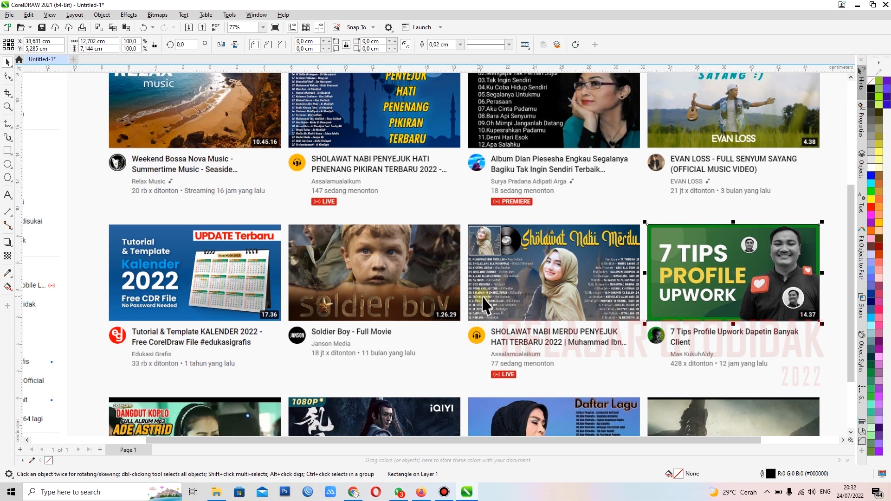
left_click_drag(738, 260, 227, 270)
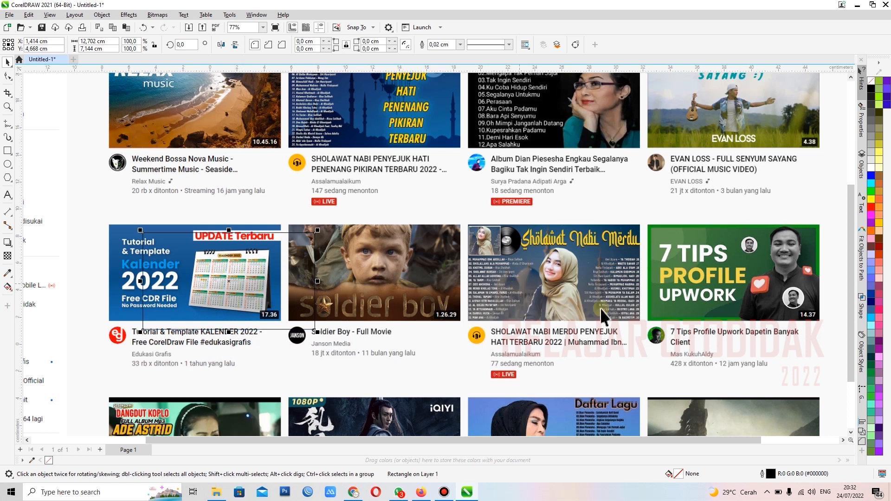
scroll(678, 290, "down", 2)
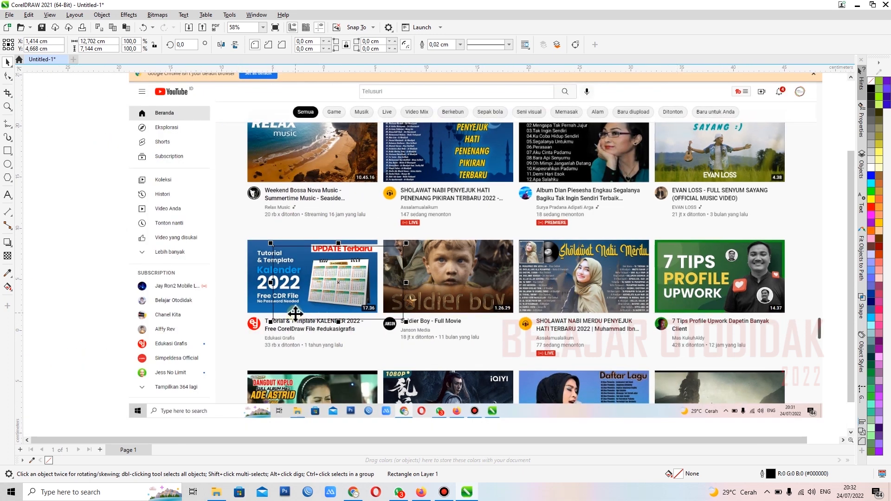
scroll(297, 311, "up", 4)
left_click_drag(304, 241, 252, 230)
Step: Fit the rectangle's right and bottom edges to the Kalender 2022 thumbnail, making it about 12.68 × 7.13 cm
scroll(458, 283, "up", 6)
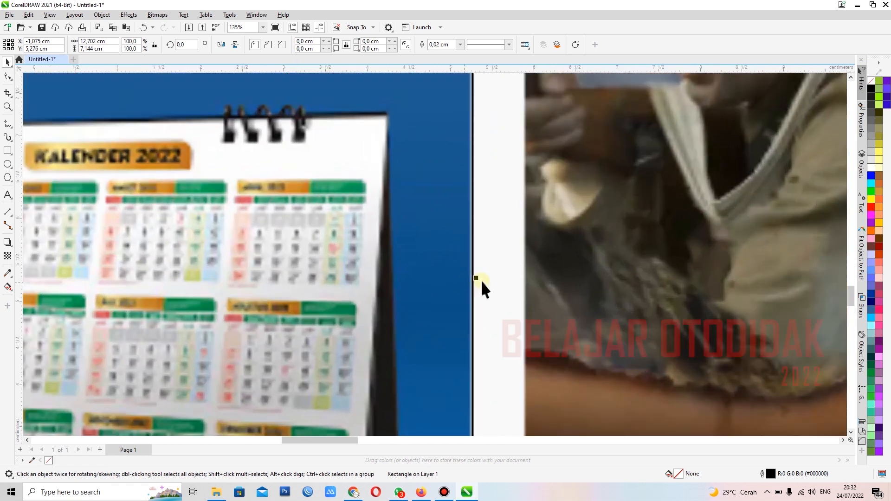
left_click_drag(465, 278, 460, 280)
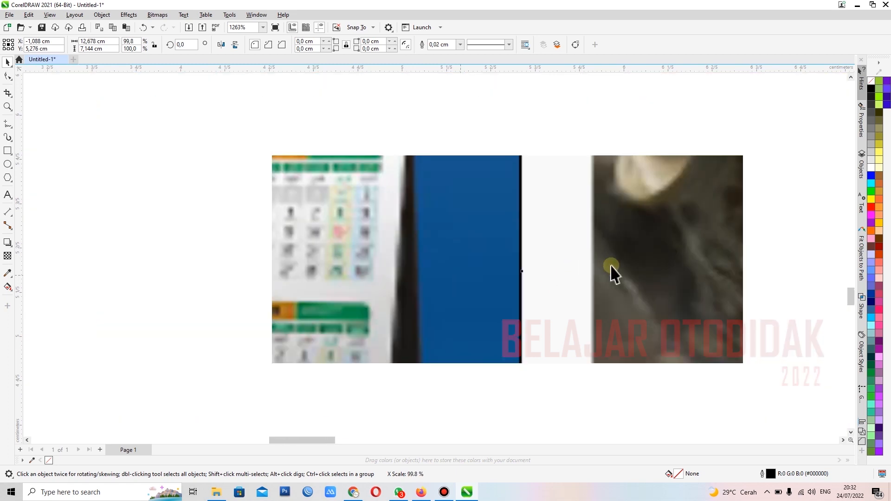
scroll(613, 274, "down", 8)
scroll(90, 250, "up", 3)
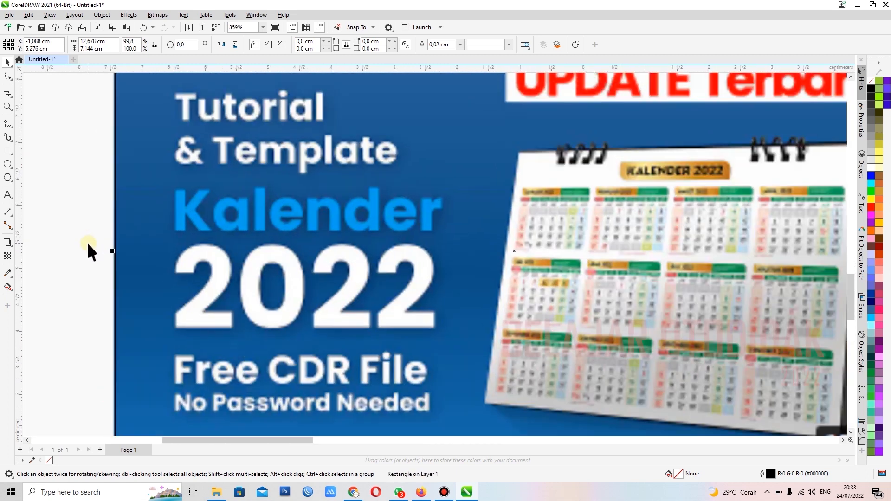
scroll(113, 263, "up", 1)
scroll(245, 229, "down", 3)
scroll(435, 115, "down", 1)
scroll(385, 139, "up", 2)
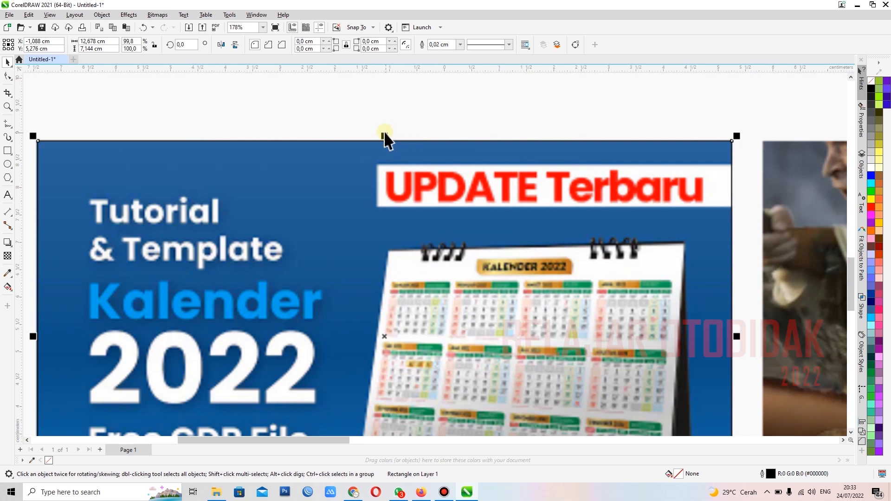
scroll(384, 141, "up", 4)
scroll(385, 153, "down", 3)
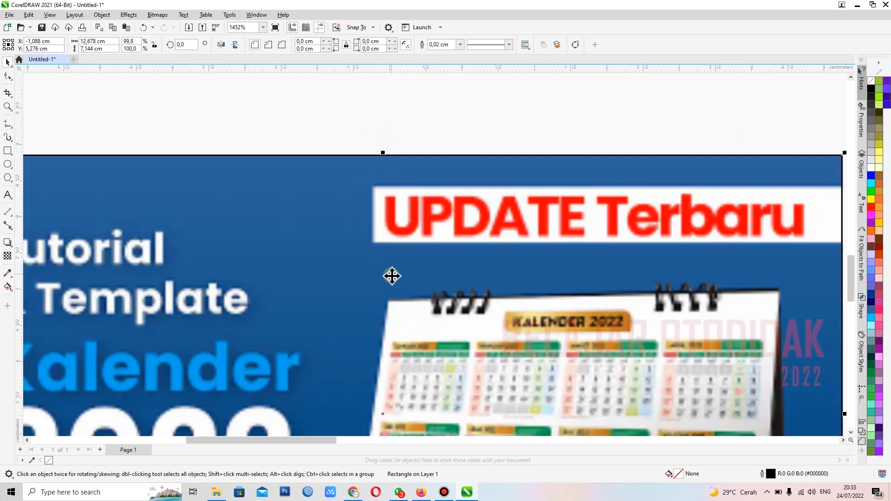
scroll(397, 325, "down", 3)
scroll(389, 327, "up", 4)
left_click_drag(388, 327, 388, 321)
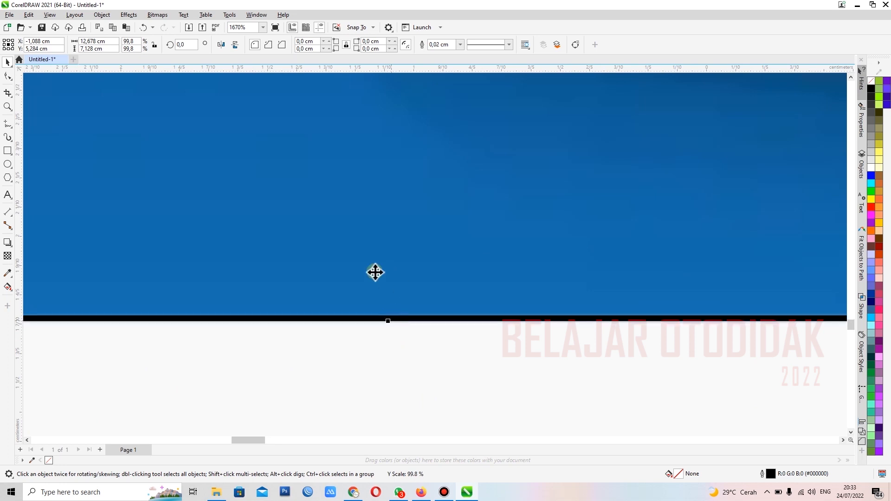
Step: Move the YouTube screenshot off the page to the empty area on its right, leaving the rectangle behind
scroll(375, 272, "down", 8)
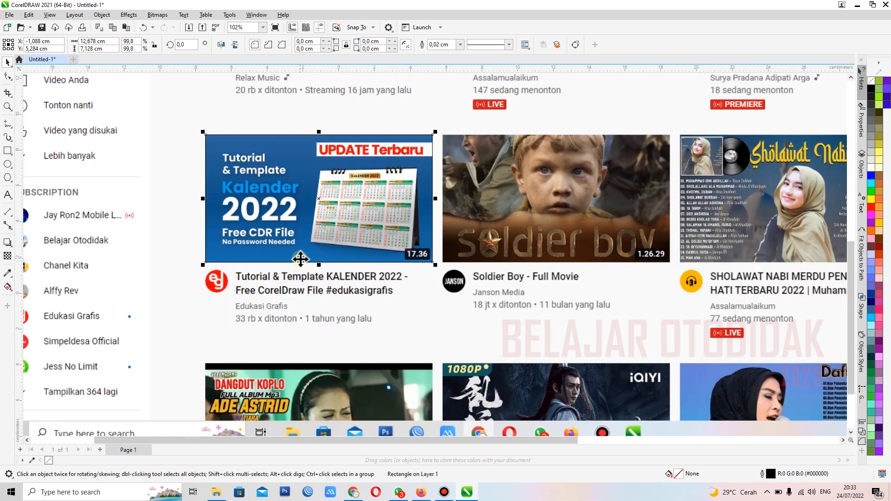
scroll(301, 258, "down", 4)
left_click(349, 174)
left_click_drag(278, 176, 533, 147)
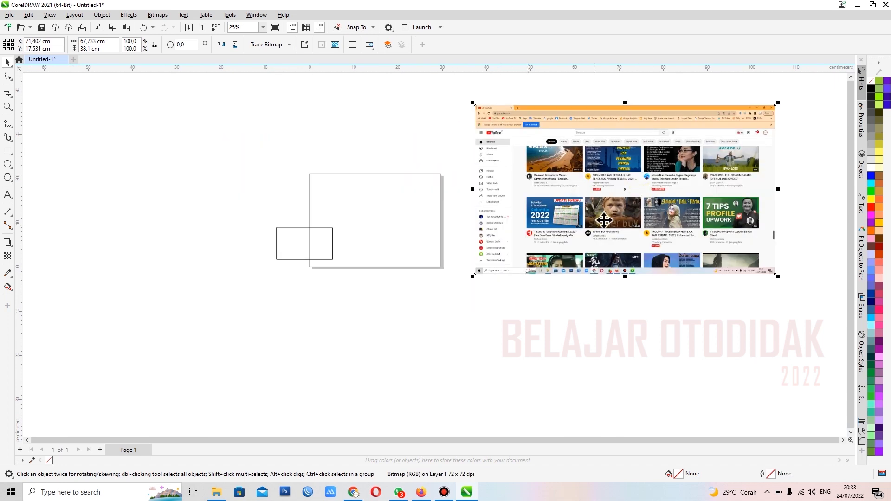
scroll(663, 220, "up", 2)
scroll(533, 238, "down", 1)
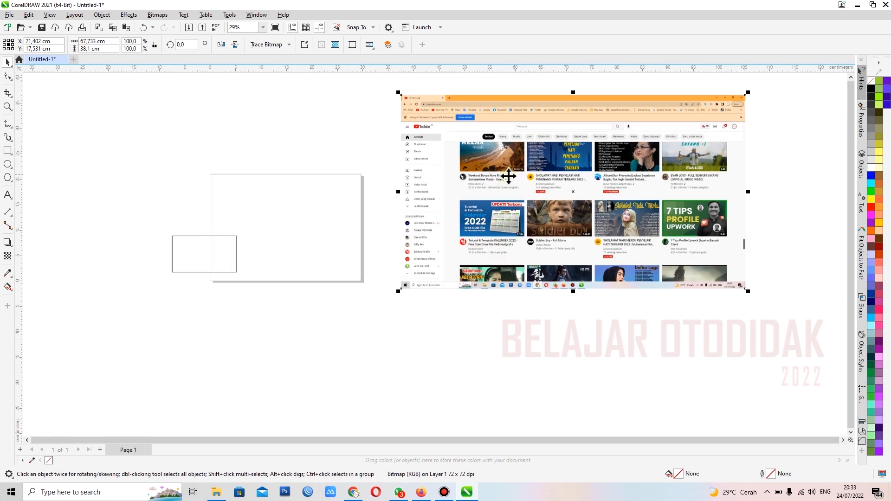
left_click(375, 165)
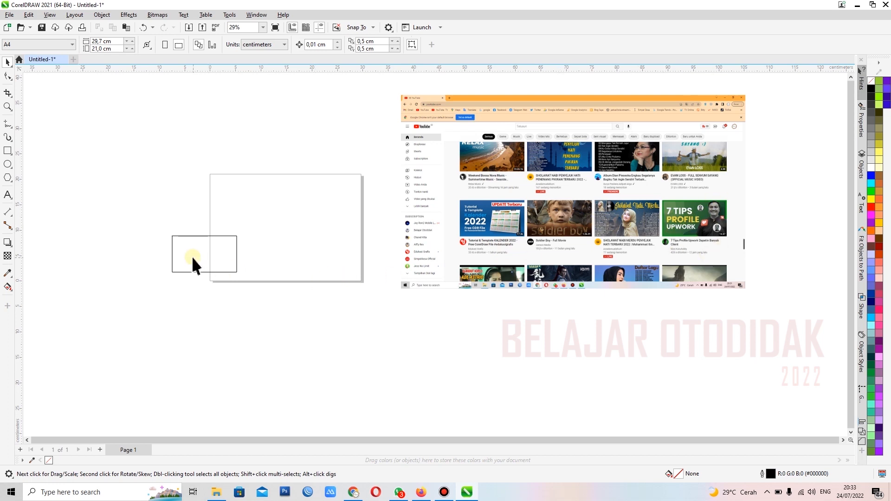
Step: Enlarge the rectangle proportionally to about 26.9 × 15.1 cm and centre it on the page
left_click_drag(194, 262, 228, 218)
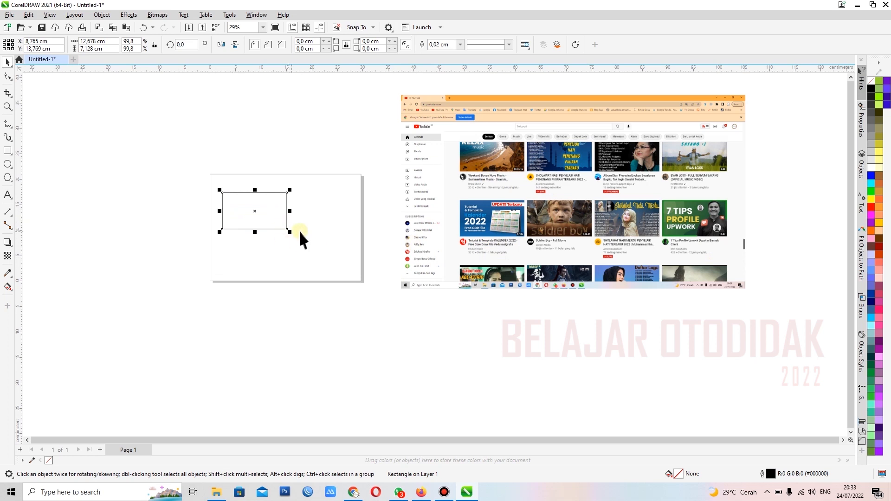
scroll(267, 219, "up", 3)
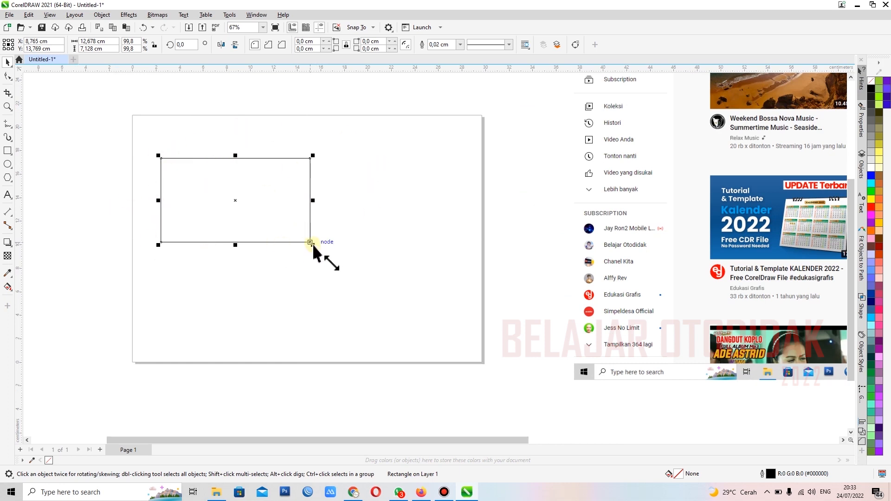
left_click_drag(313, 247, 481, 352)
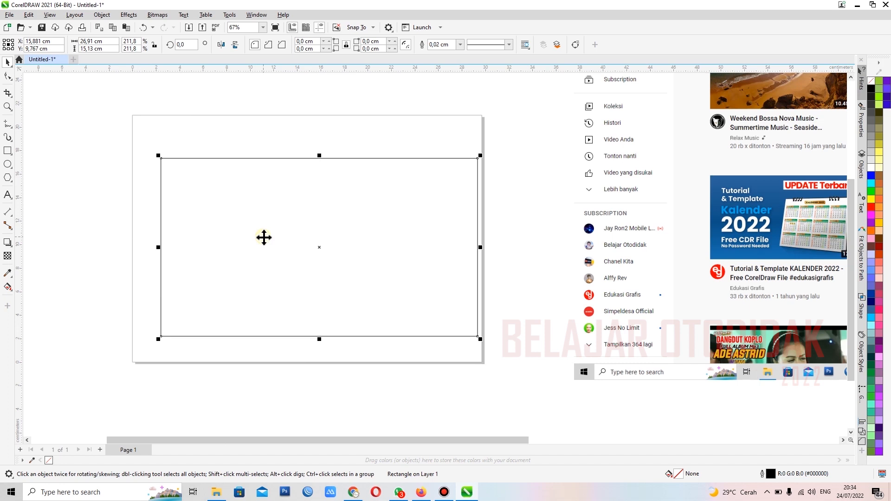
key("p")
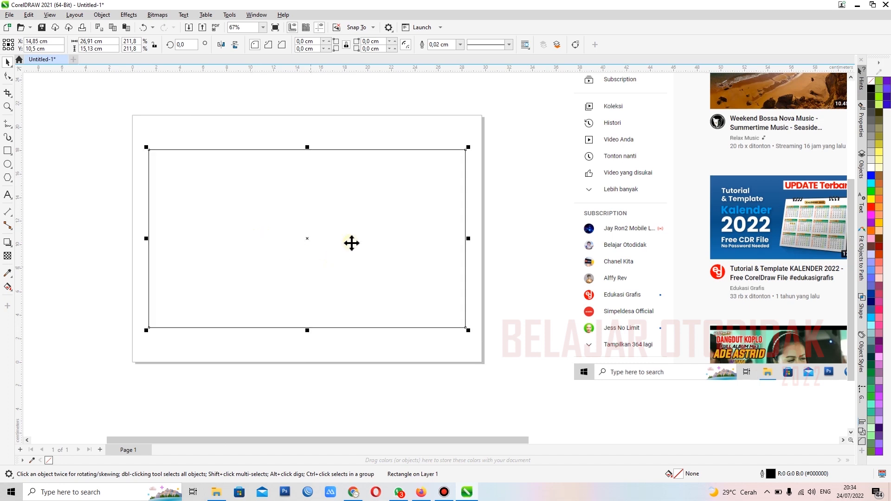
scroll(231, 220, "down", 2)
scroll(201, 192, "up", 2)
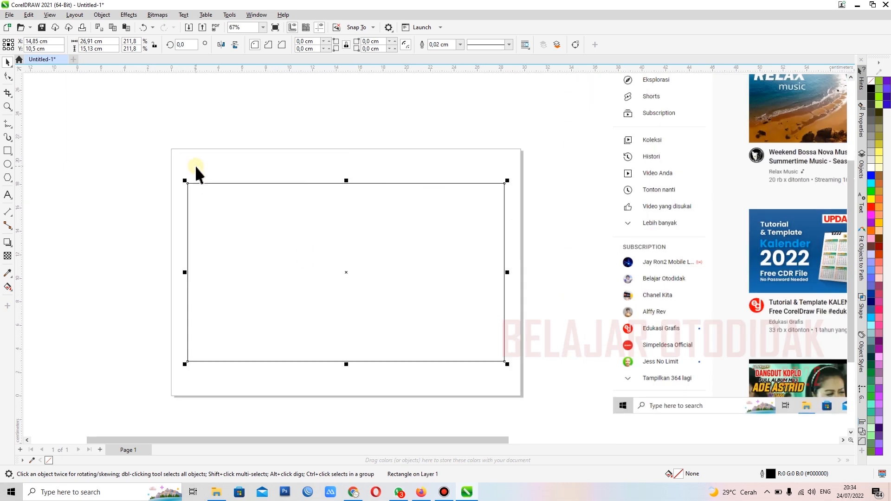
left_click(195, 167)
Step: Copy the page rectangle onto the YouTube screenshot and scale the copy to about 13.1 × 7.4 cm around the Kalender 2022 thumbnail
scroll(350, 206, "down", 2)
scroll(351, 206, "up", 2)
scroll(352, 206, "down", 1)
scroll(352, 205, "down", 1)
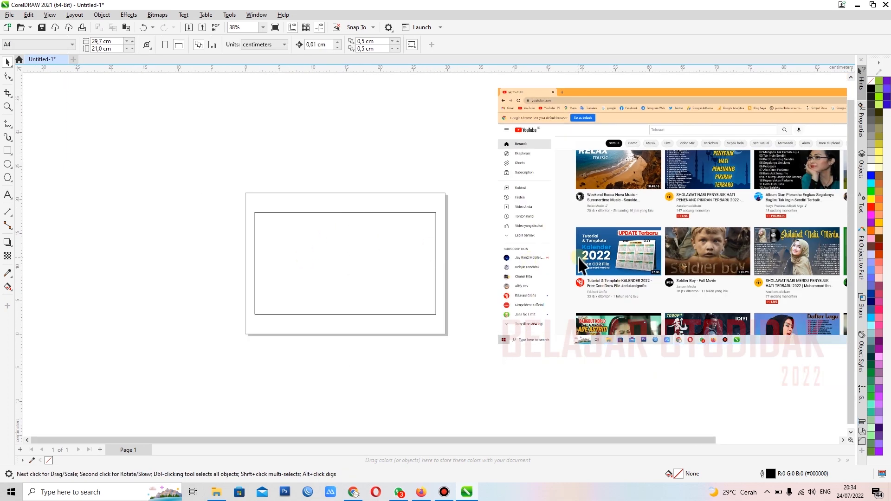
scroll(682, 256, "up", 2)
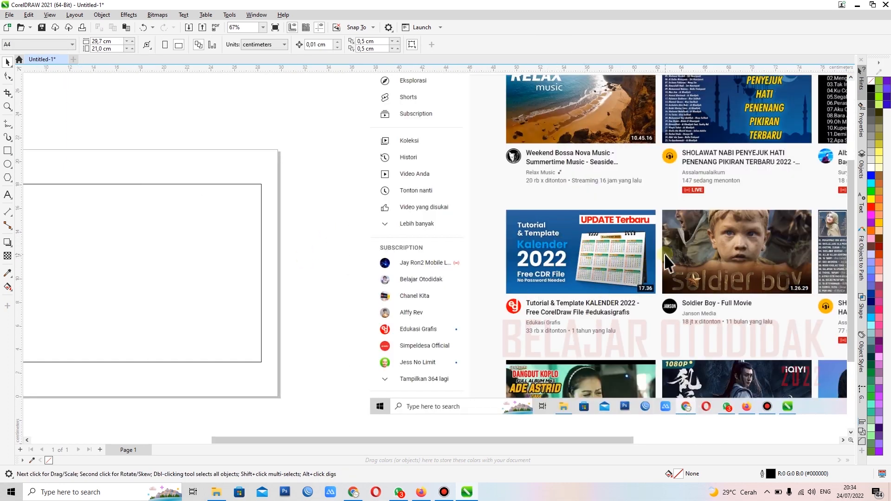
scroll(664, 251, "down", 1)
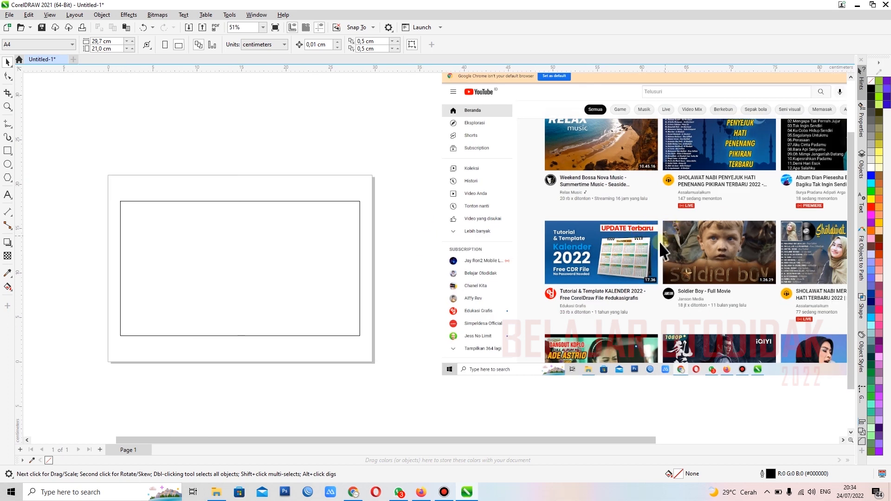
scroll(637, 238, "up", 2)
scroll(639, 256, "down", 2)
left_click_drag(219, 260, 596, 272)
right_click(595, 273)
scroll(742, 251, "up", 4)
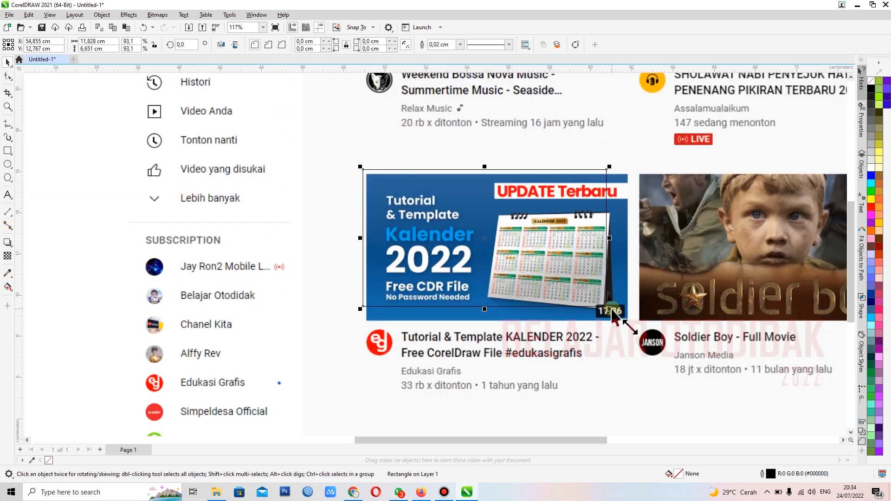
left_click_drag(612, 312, 638, 331)
scroll(598, 320, "down", 3)
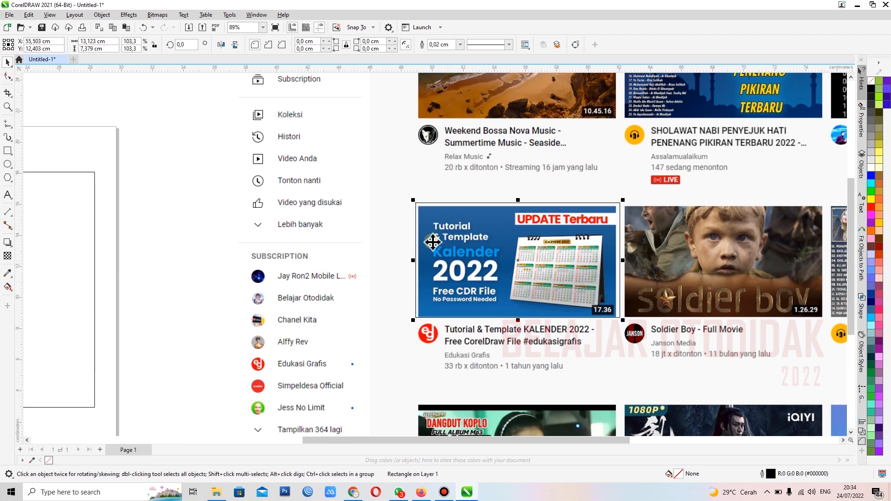
Step: Intersect the rectangle copy with the YouTube screenshot to cut out the Kalender 2022 thumbnail, and delete the full screenshot
scroll(431, 241, "down", 2)
left_click(475, 149, "shift")
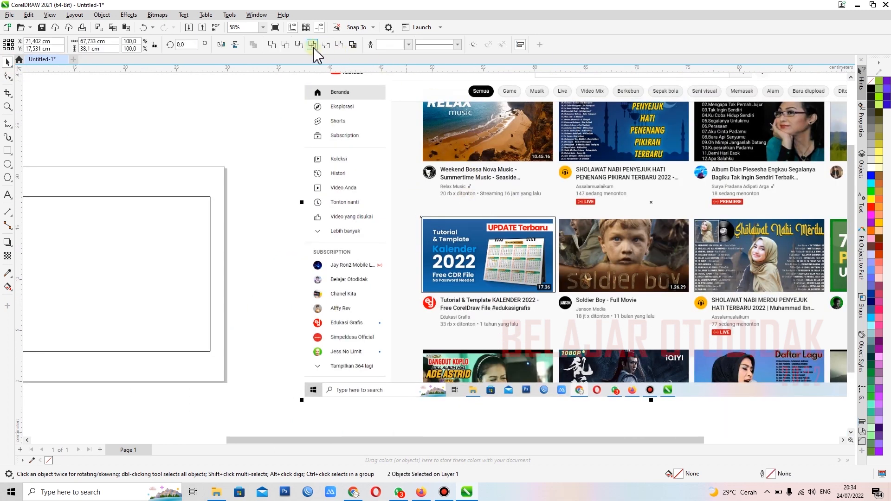
left_click(298, 45)
scroll(532, 260, "down", 2)
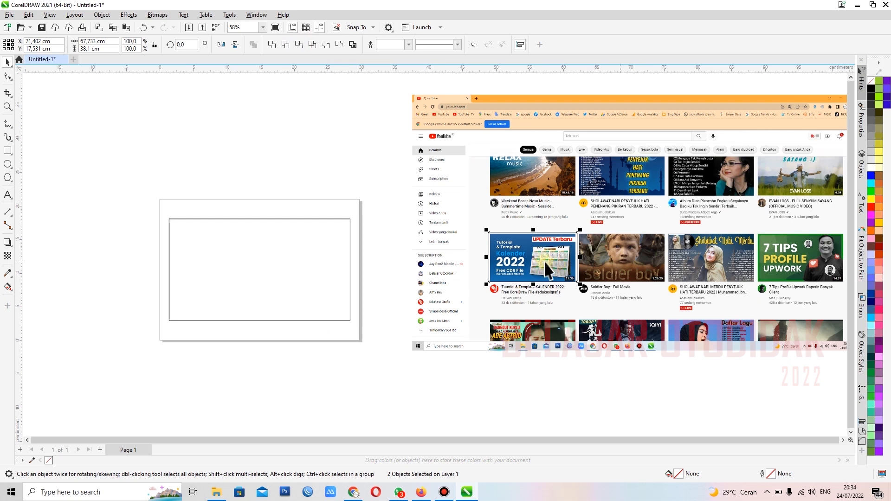
left_click(469, 183)
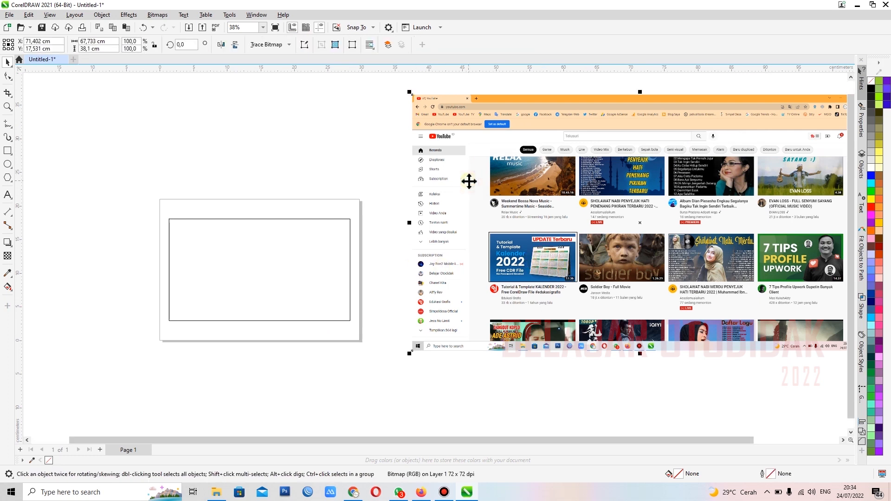
key("Delete")
Step: Place the cut-out Kalender 2022 thumbnail beside the page and enlarge it proportionally to about 38.5 × 21.6 cm
left_click_drag(533, 262, 421, 228)
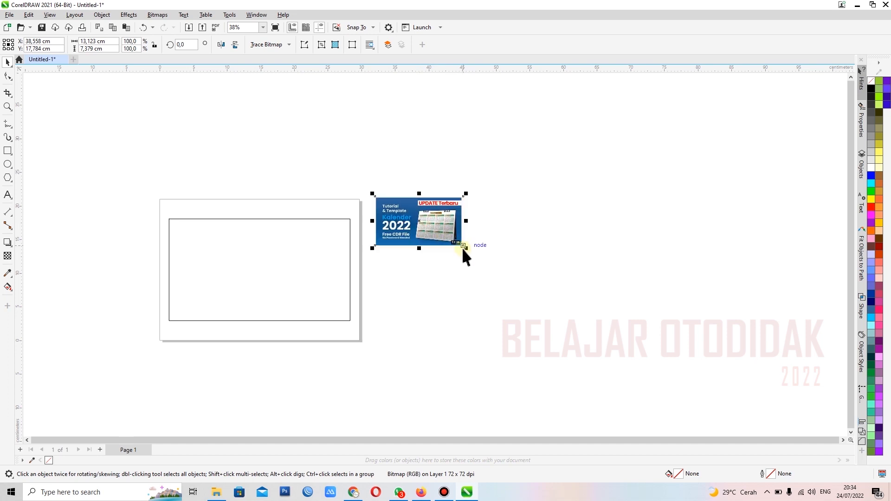
left_click_drag(465, 249, 643, 374)
scroll(168, 308, "up", 2)
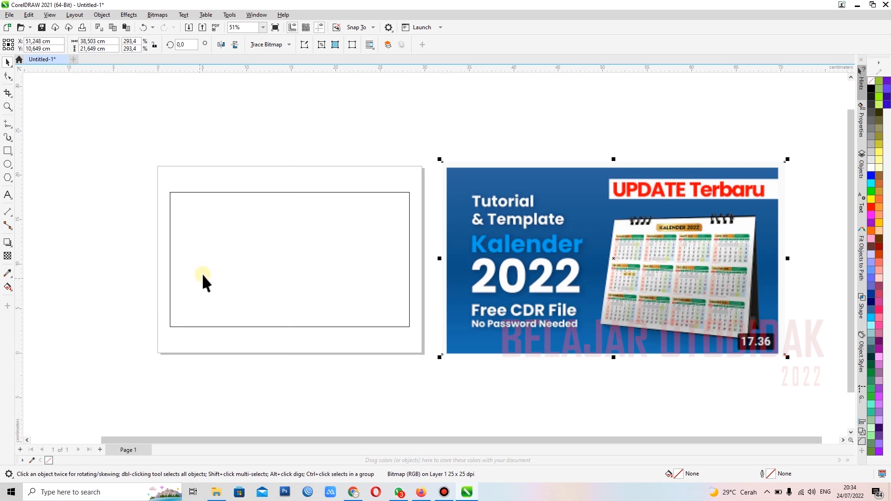
left_click(219, 252)
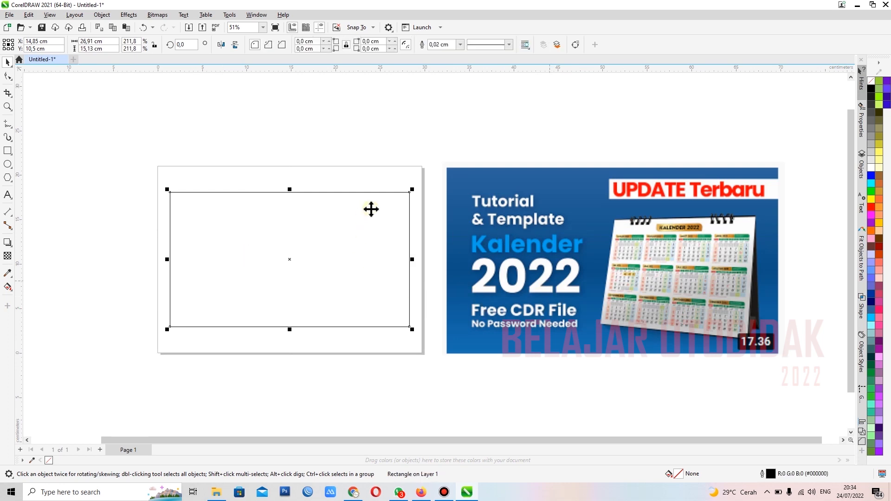
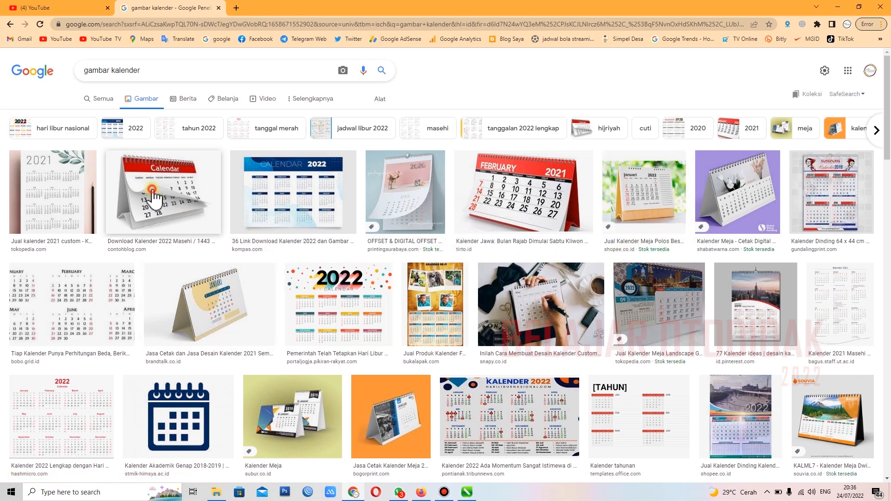
Step: Save the red desk Calendar image from the search results to the Desktop as download-kalender-masehi-hijriyah.jpg and show it in its folder
left_click(156, 191)
right_click(720, 145)
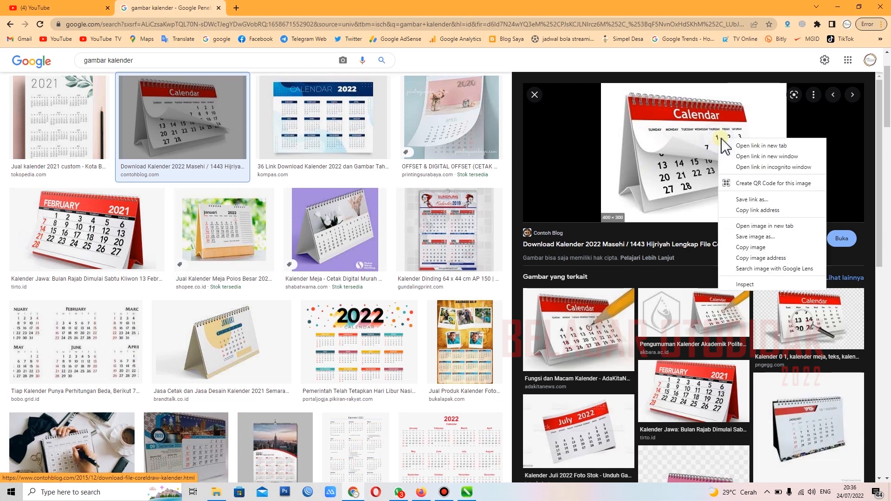
left_click(718, 247)
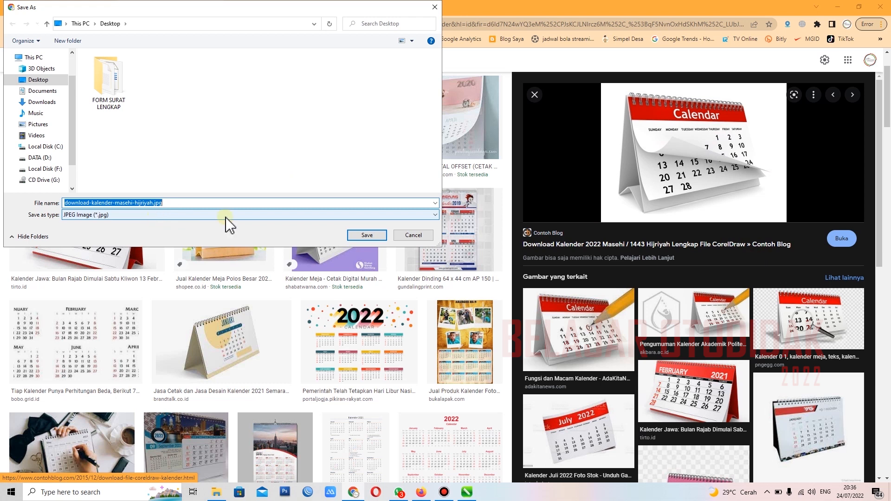
left_click(377, 235)
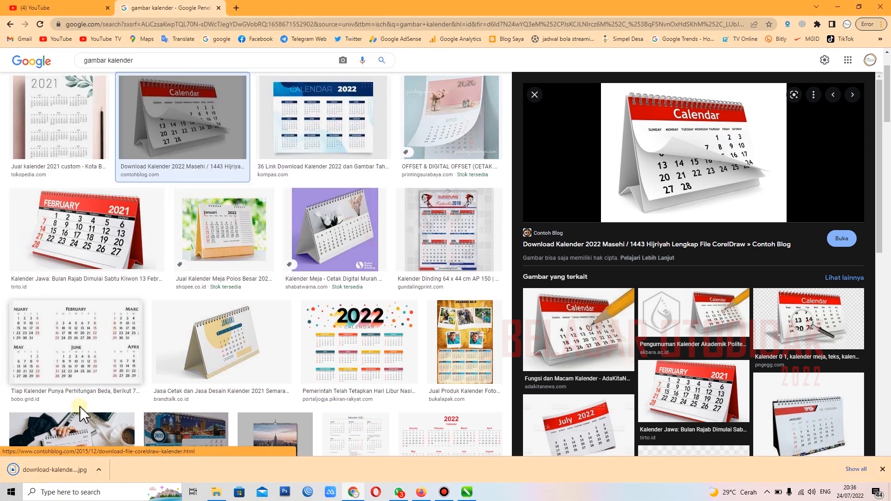
left_click(99, 470)
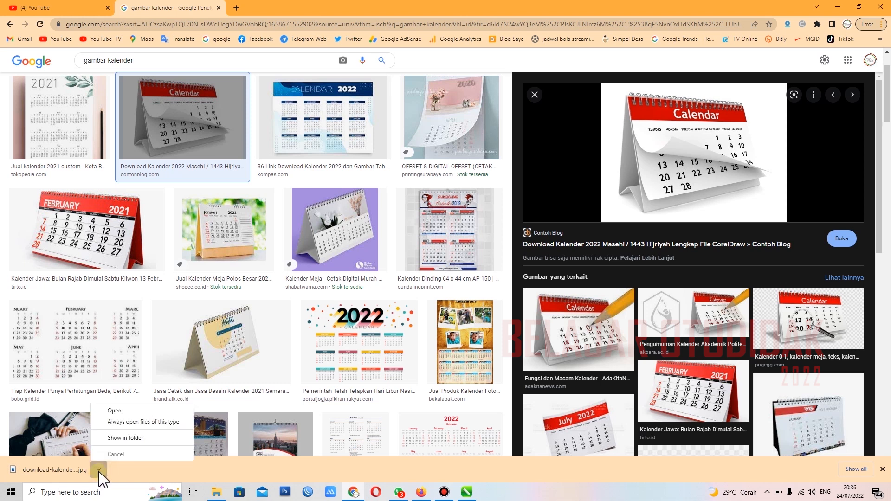
left_click(121, 441)
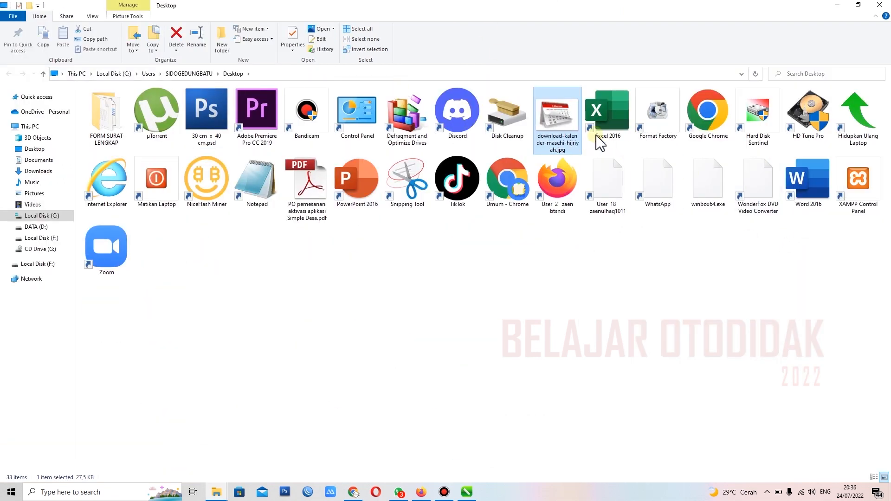
left_click_drag(560, 122, 419, 350)
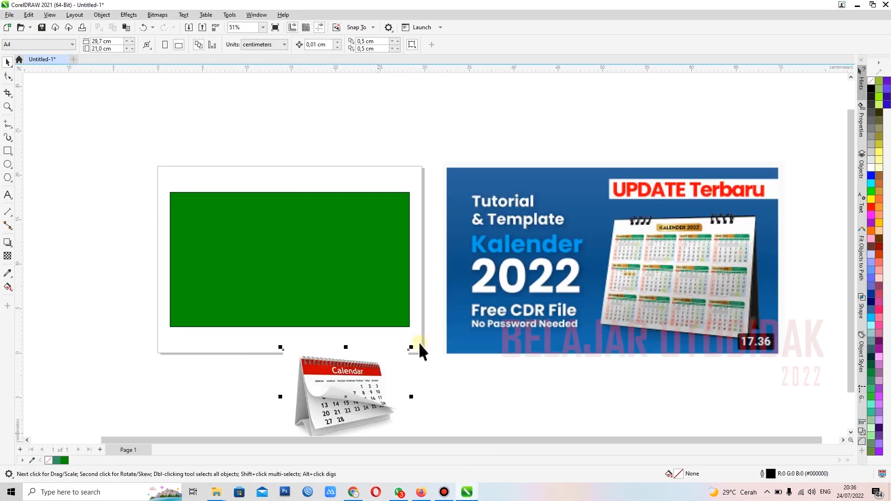
key("Delete")
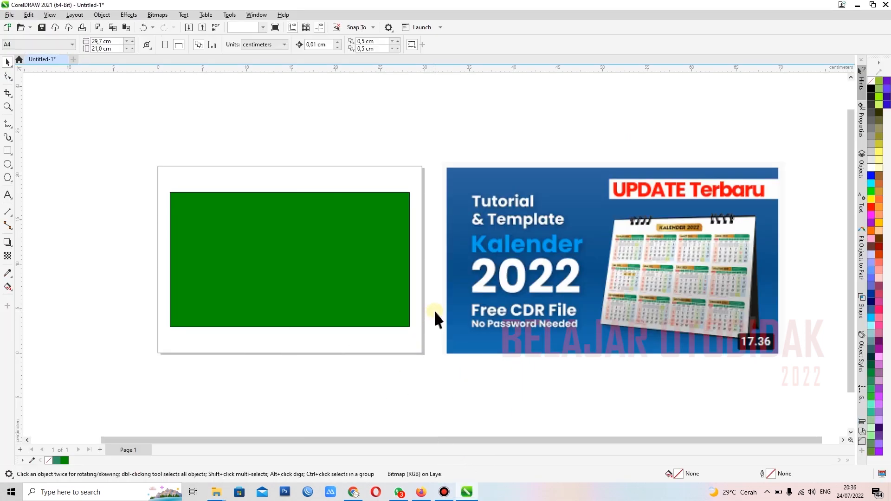
mouse_move(215, 493)
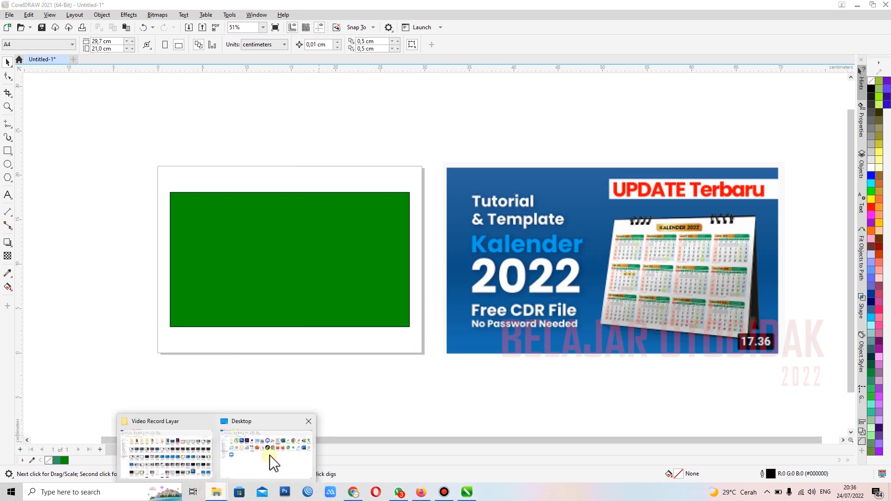
left_click(297, 443)
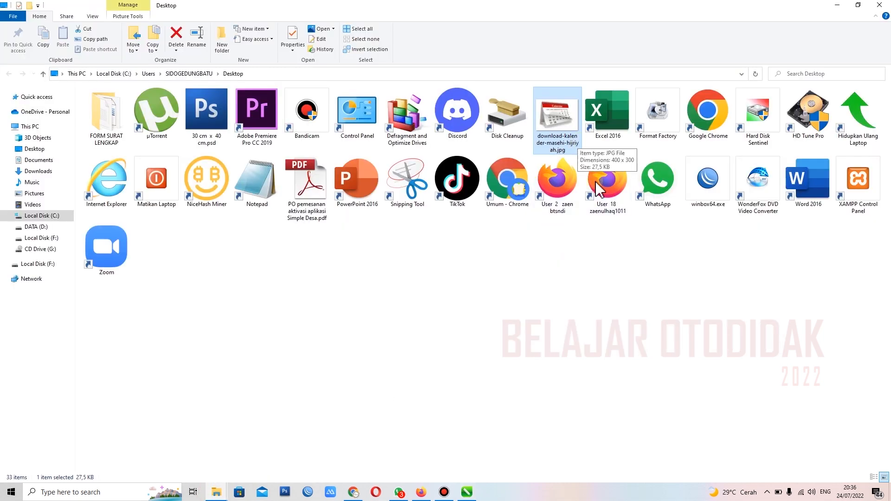
Step: Copy download-kalender-masehi-hijriyah.jpg from the Desktop folder and paste it onto the page in CorelDRAW
double_click(548, 112)
right_click(547, 112)
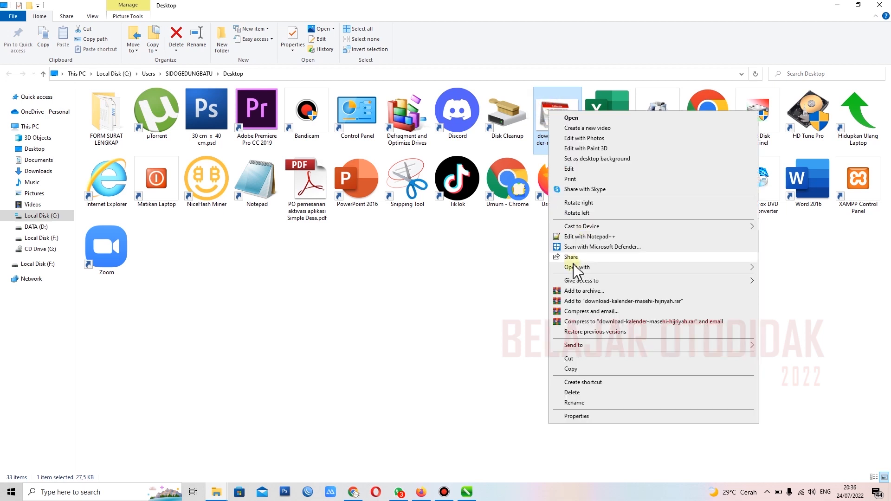
left_click(574, 367)
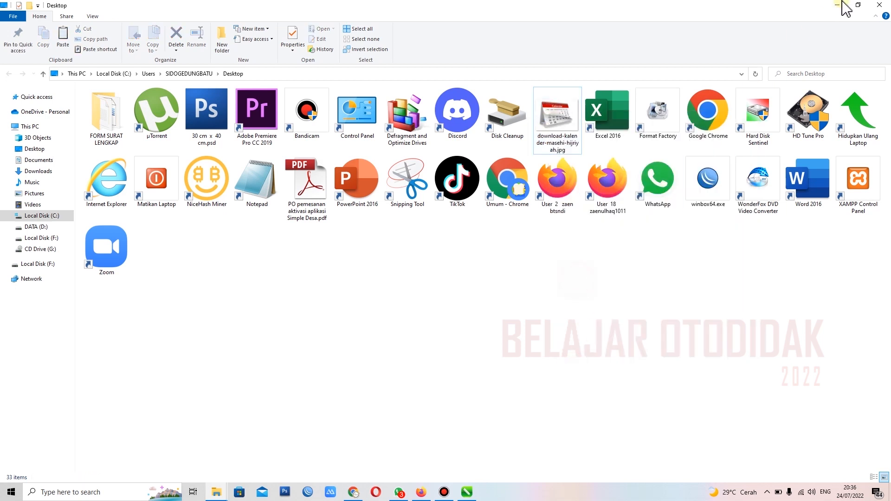
left_click(838, 5)
right_click(133, 224)
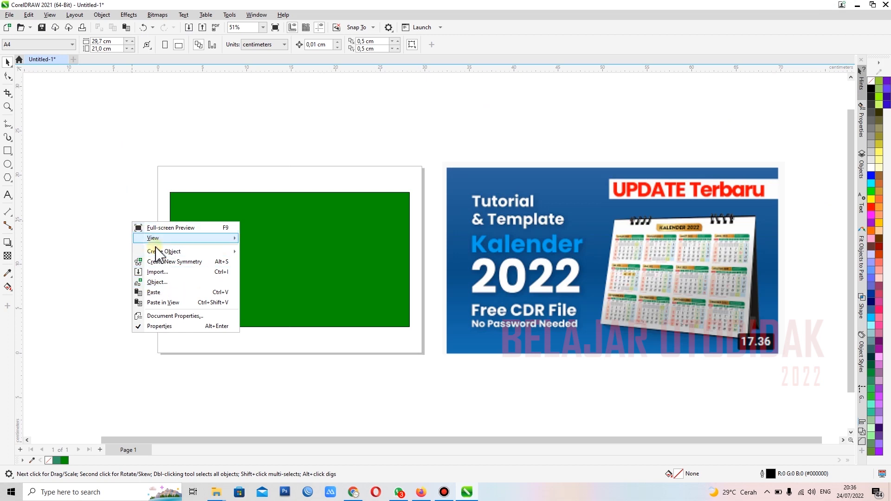
left_click(154, 292)
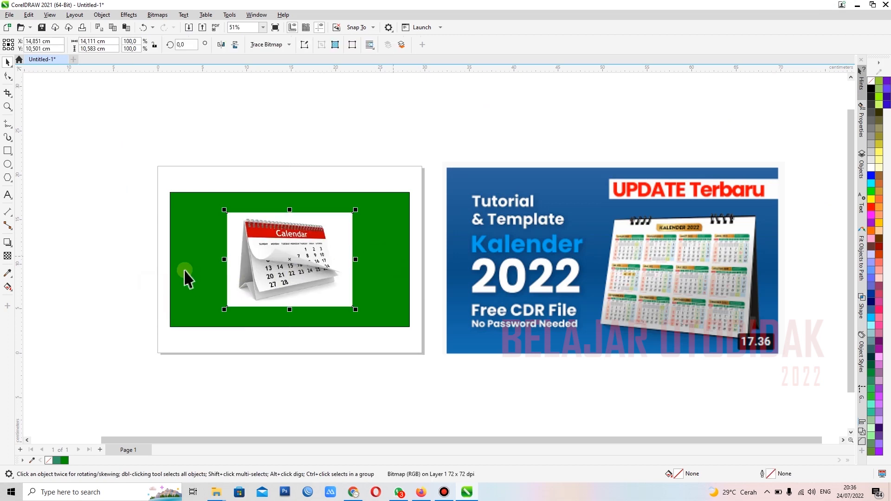
Step: Trace the calendar with the Pen tool from its lowest front corner around the stand's foot and up the left edge to the first binding ring
scroll(158, 242, "up", 2)
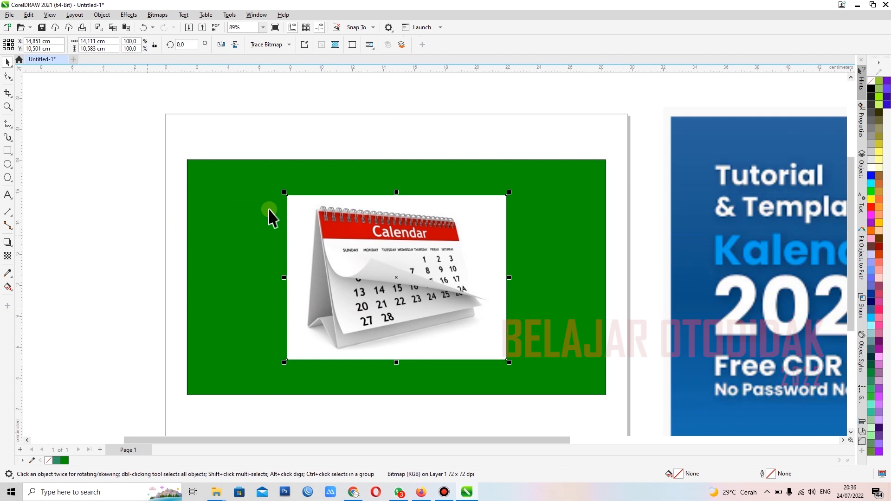
scroll(273, 215, "down", 1)
scroll(402, 258, "up", 2)
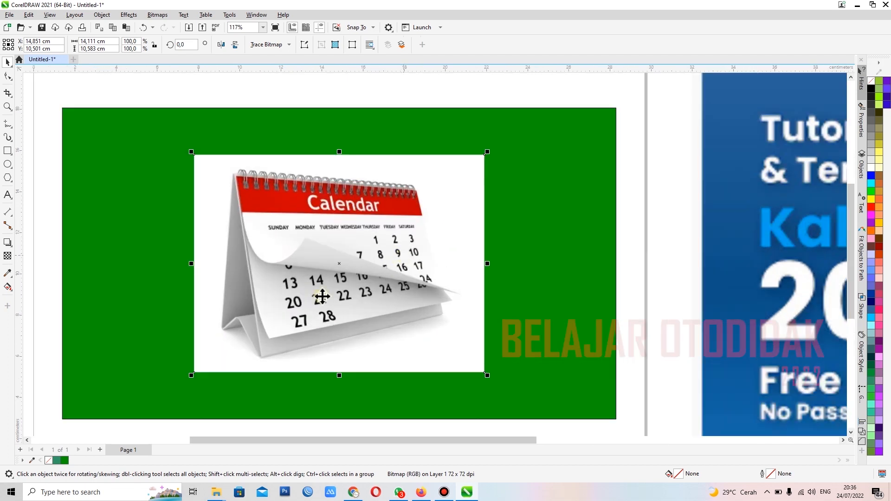
scroll(273, 308, "up", 2)
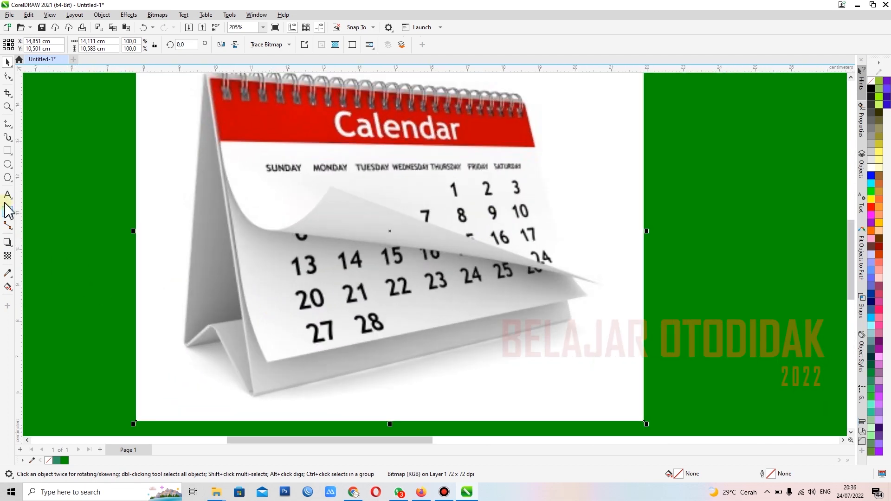
scroll(230, 251, "down", 2)
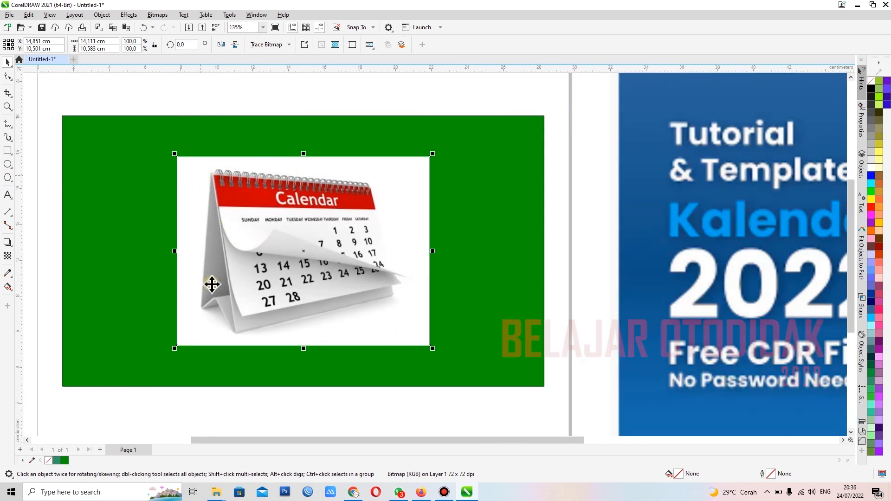
scroll(200, 292, "up", 2)
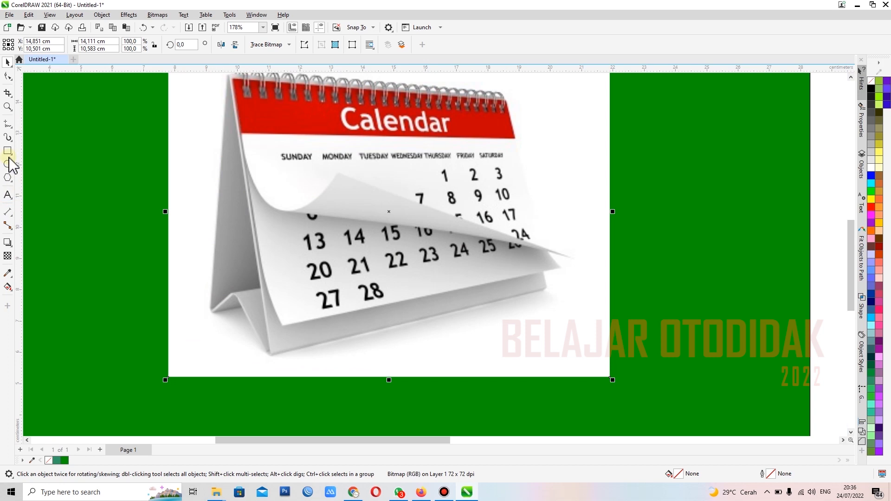
left_click(12, 128)
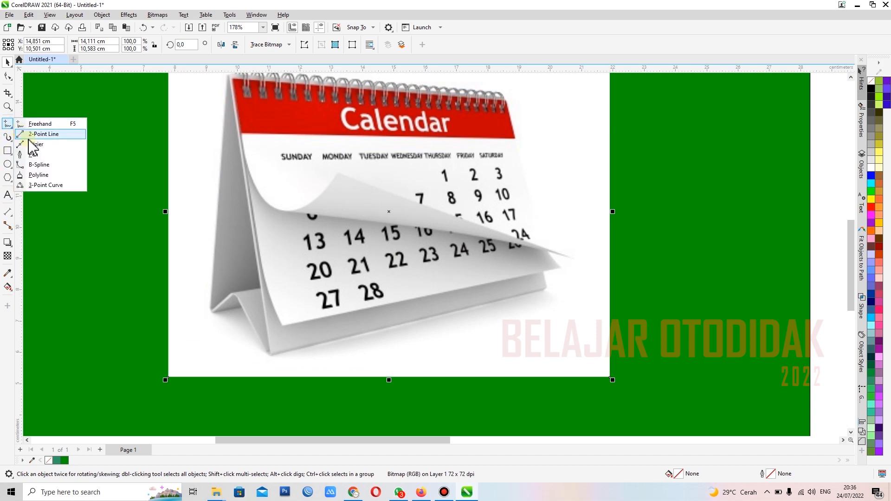
left_click(31, 156)
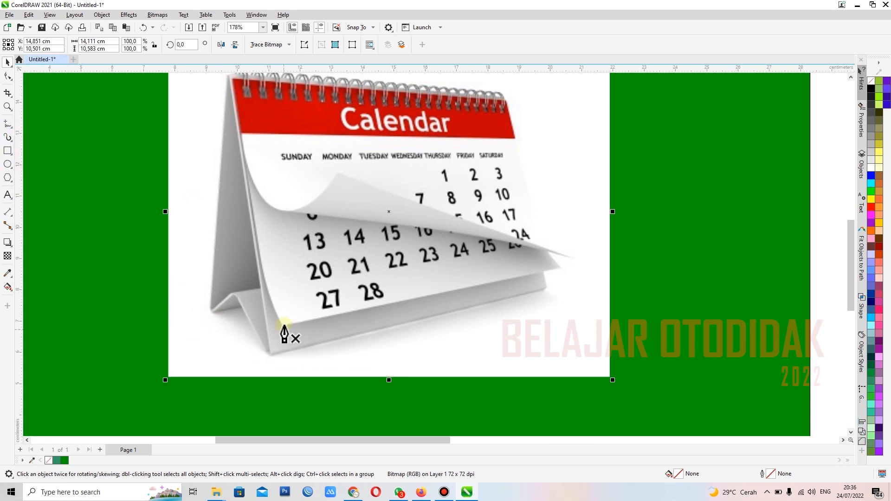
scroll(285, 339, "up", 8)
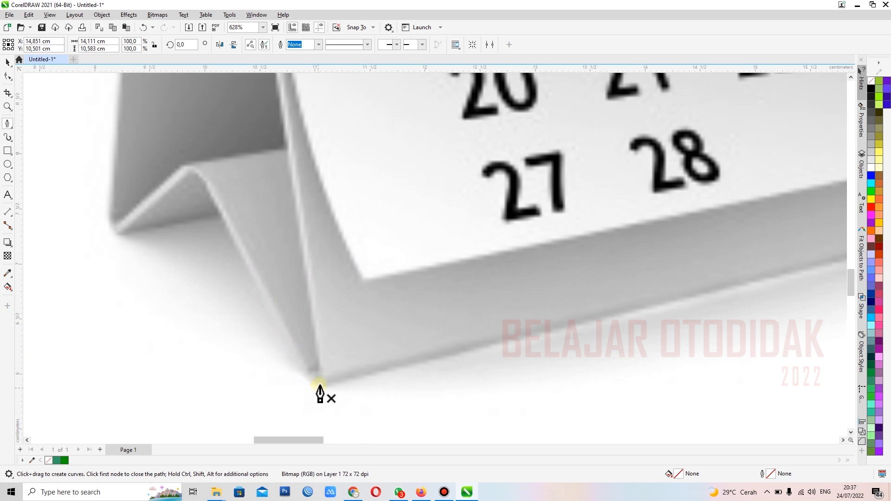
left_click(310, 382)
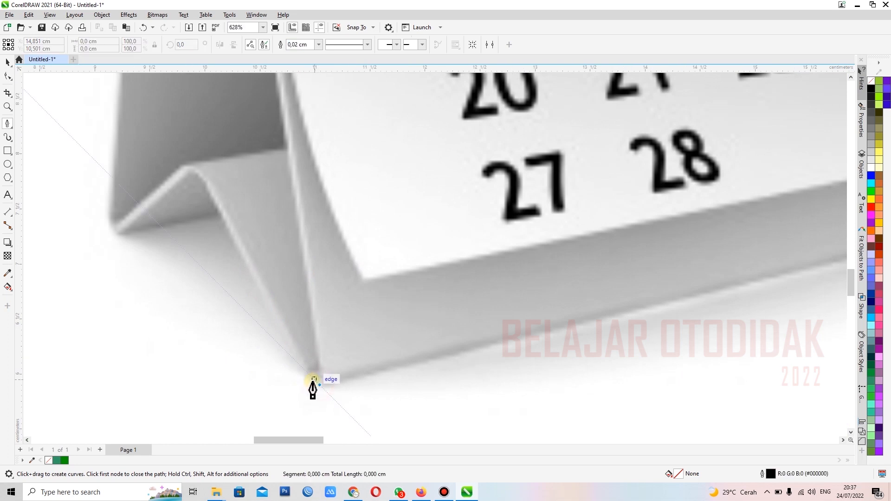
left_click(229, 232)
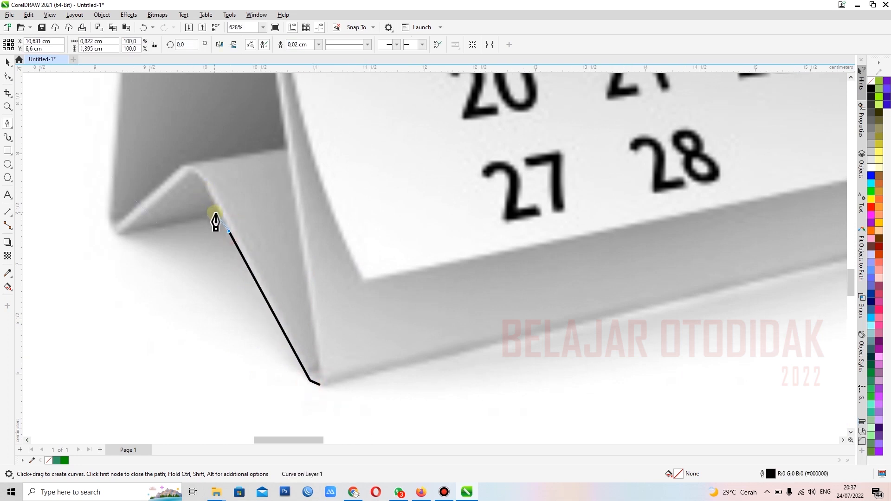
left_click(217, 215)
left_click(114, 235)
left_click(115, 236)
left_click(109, 229)
left_click(108, 211)
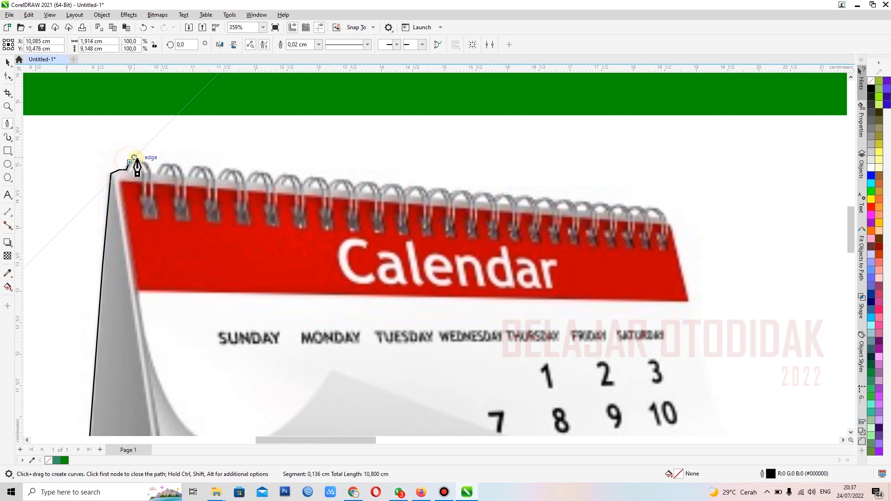
left_click(138, 160)
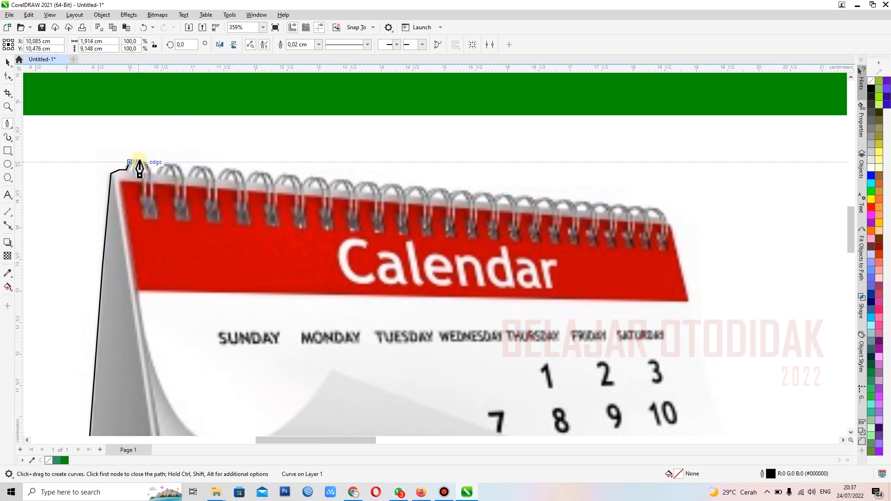
Step: Continue the Pen outline over the spiral binding rings along the calendar's upper edge to its right corner
left_click(148, 163)
left_click(152, 173)
left_click(158, 173)
left_click(165, 165)
left_click(174, 162)
left_click(183, 175)
left_click(187, 175)
left_click(194, 166)
left_click(212, 171)
left_click(214, 181)
left_click(223, 172)
left_click(228, 172)
left_click(238, 169)
left_click(244, 175)
left_click(245, 181)
left_click(253, 171)
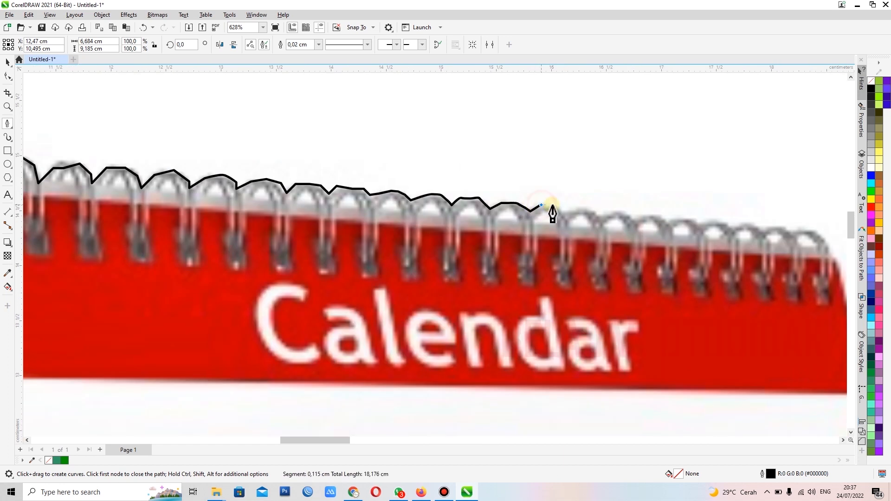
left_click(552, 205)
scroll(704, 235, "up", 2)
left_click(513, 215)
left_click(651, 230)
Step: Continue the Pen outline down the calendar's right edge, around the curled page corner and along the base, and close it at the starting node
scroll(650, 241, "down", 6)
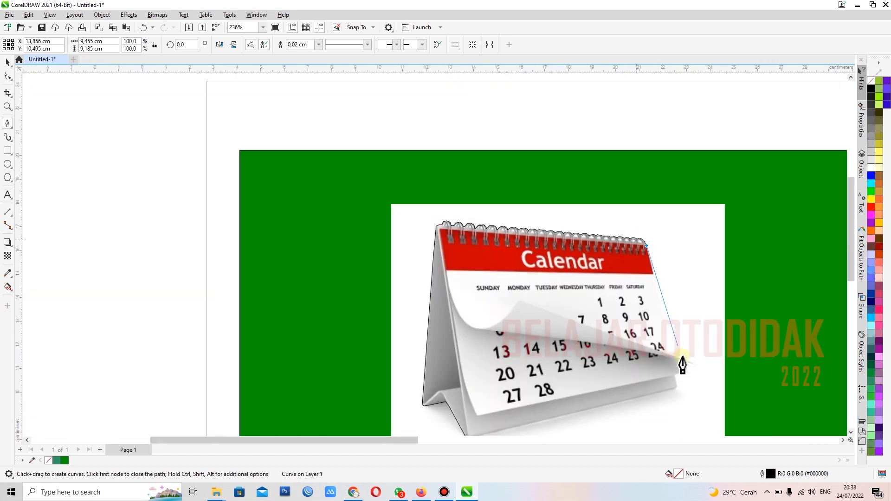
scroll(680, 362, "up", 3)
left_click(658, 311)
left_click(716, 356)
left_click(673, 347)
left_click(692, 374)
scroll(668, 395, "down", 2)
left_click(579, 391)
scroll(579, 391, "down", 4)
scroll(399, 432, "up", 8)
left_click(481, 401)
scroll(468, 410, "up", 5)
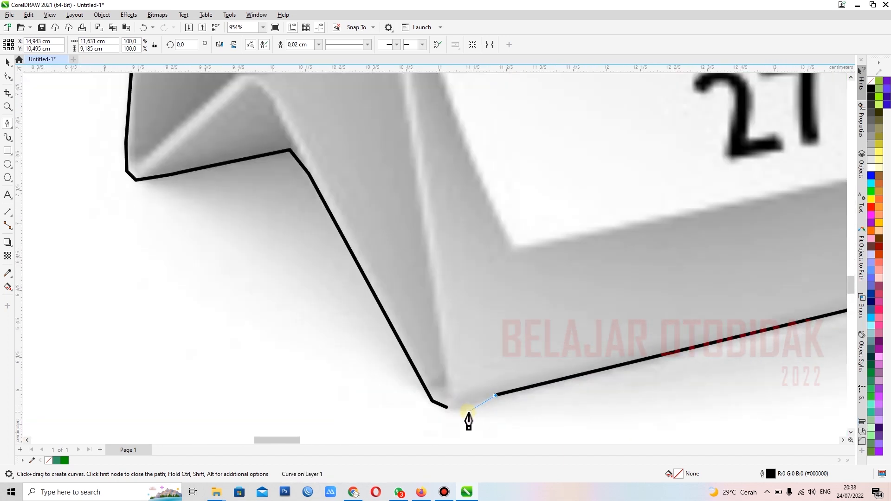
left_click(458, 408)
left_click(447, 408)
left_click(8, 64)
Step: Intersect the traced outline with the calendar image to cut out the calendar, and delete the outline and the original white-background image
scroll(297, 270, "down", 10)
scroll(234, 117, "up", 1)
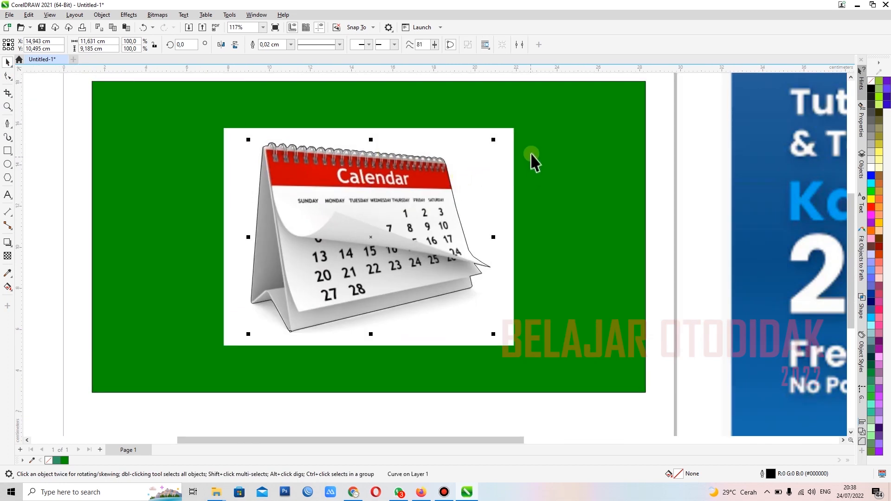
left_click(509, 134, "shift")
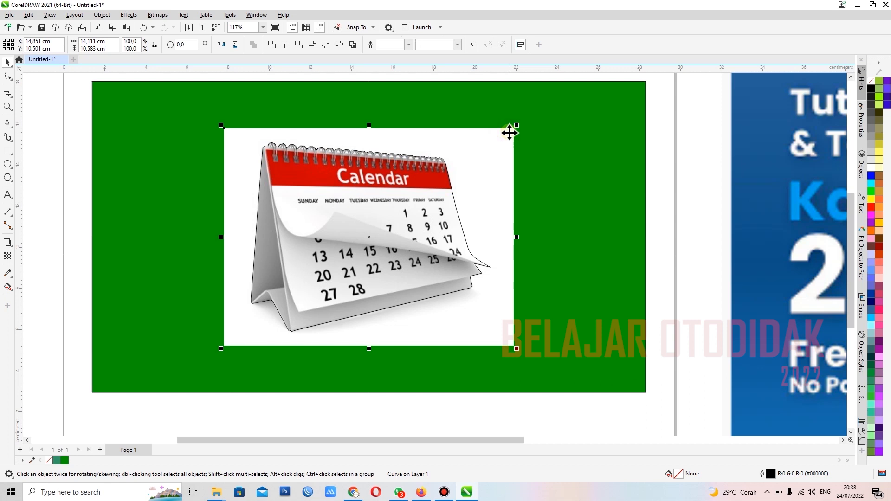
left_click(297, 47)
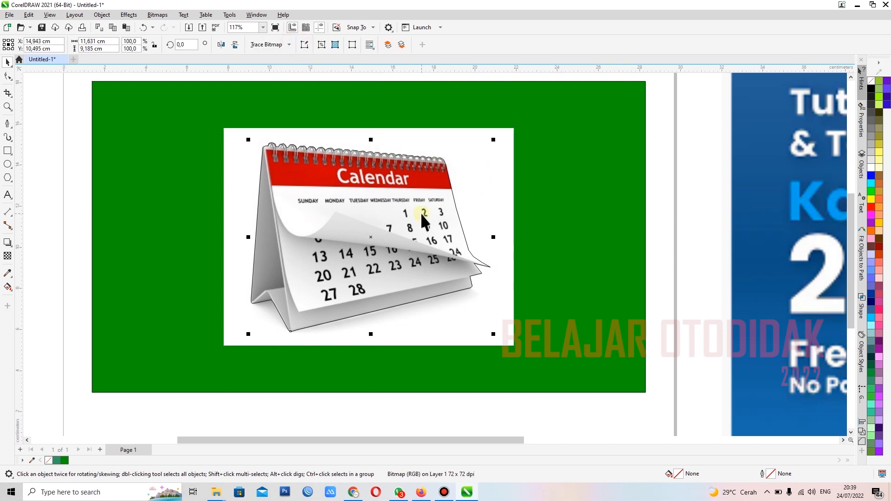
scroll(421, 212, "down", 2)
left_click(146, 204)
left_click(350, 198)
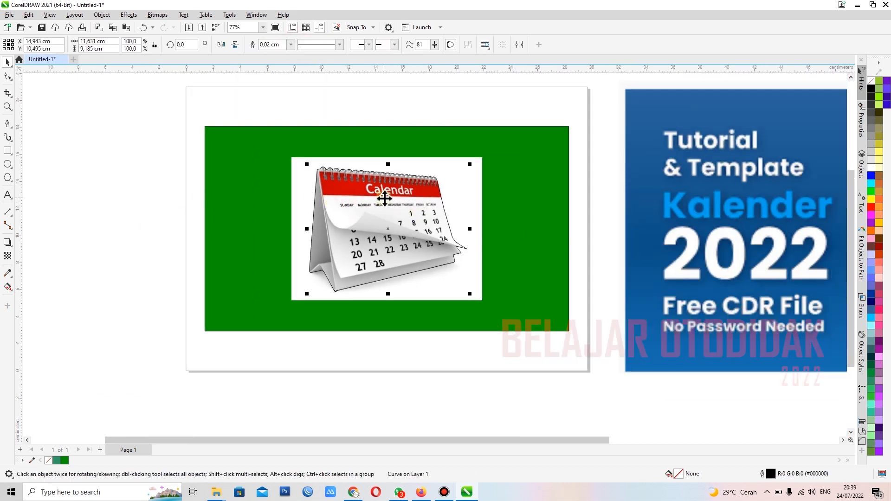
key("Delete")
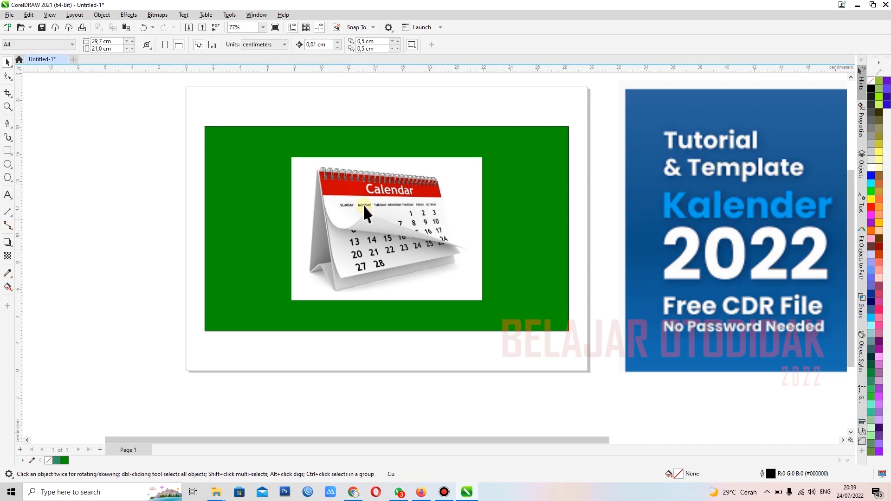
left_click(468, 167)
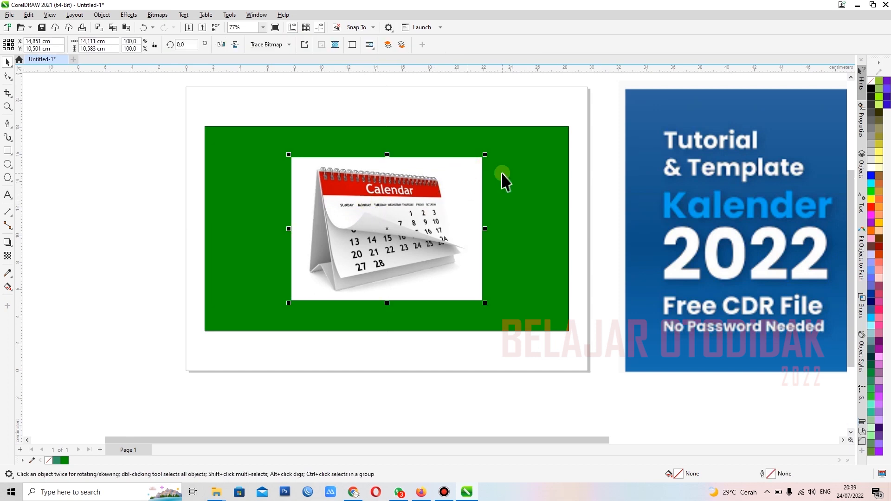
key("Delete")
Step: Move the cut-out calendar to the right part of the green rectangle, centred at about X 21.8, Y 11.0 cm
left_click(398, 224)
left_click_drag(370, 220, 461, 212)
scroll(390, 239, "down", 1)
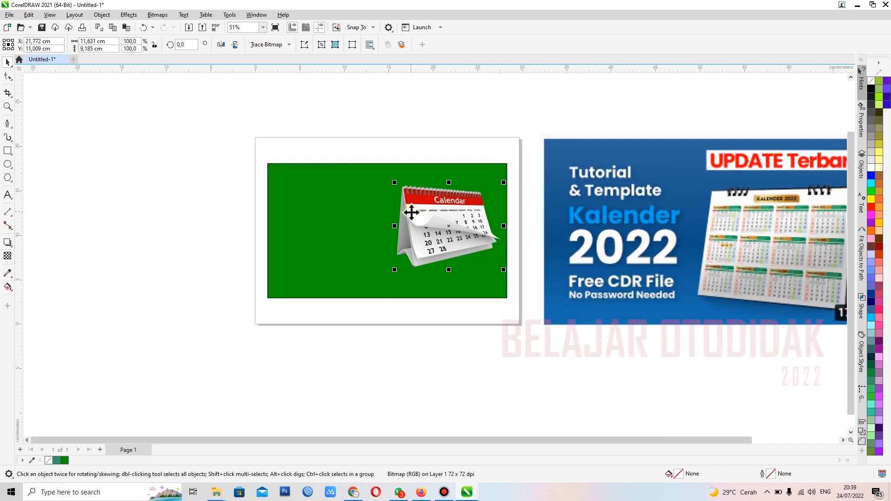
scroll(432, 206, "down", 1)
scroll(454, 204, "up", 2)
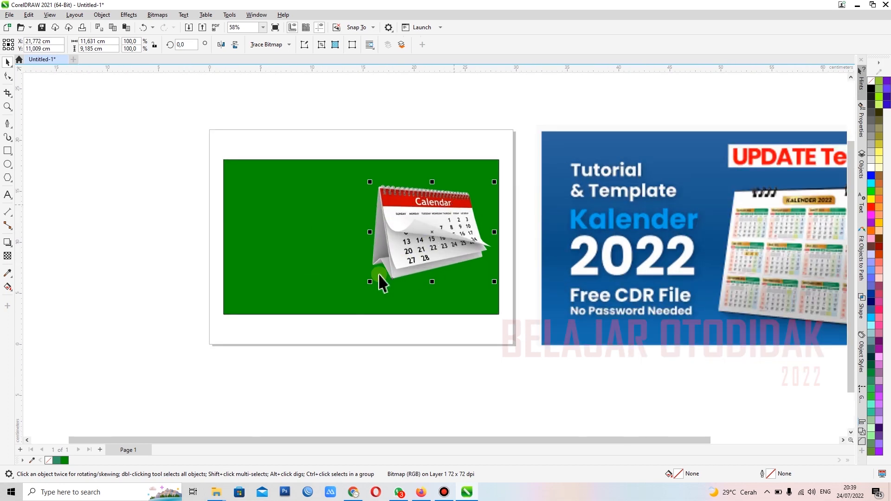
Step: Enlarge the cut-out calendar to about 13.1 × 10.3 cm and reposition it at about X 21.2, Y 8.6 cm on the green rectangle
left_click_drag(370, 282, 337, 309)
mouse_move(432, 252)
left_mouse_down()
mouse_move(442, 252)
mouse_move(433, 252)
left_mouse_up()
left_click_drag(339, 193, 355, 206)
left_click_drag(410, 250, 410, 248)
left_click(160, 185)
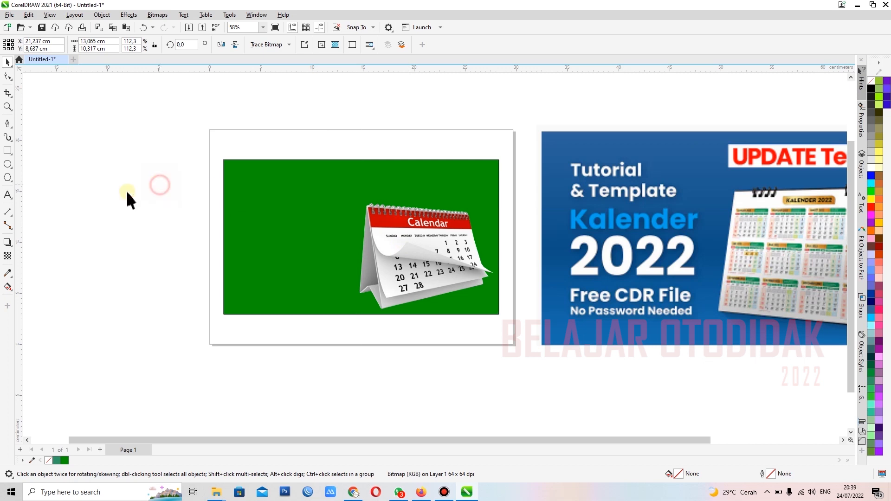
Step: Add artistic text beside the calendar on six lines: TUTORIAL, ATAU TIPS CEPAT, MEMBUAT, TUMBNAIL YOUTUBE, DI APLIKASI, CORELDRAW 2021
left_click(8, 195)
left_click(255, 199)
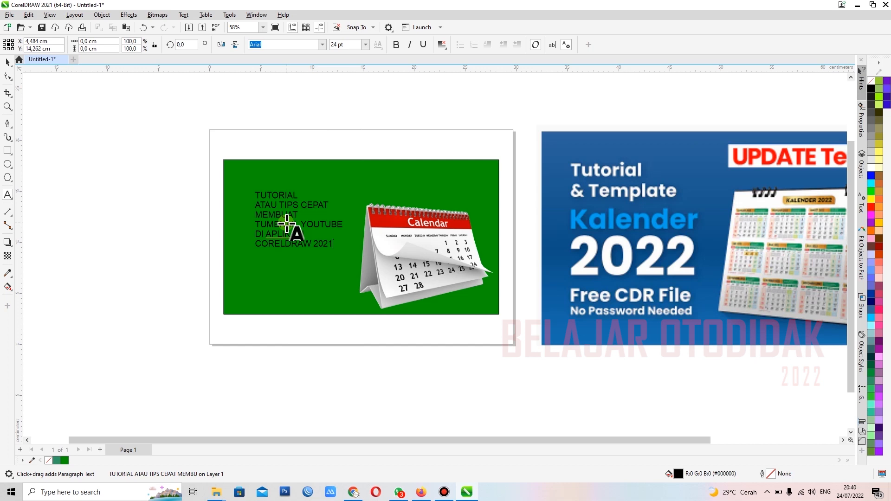
left_click(6, 62)
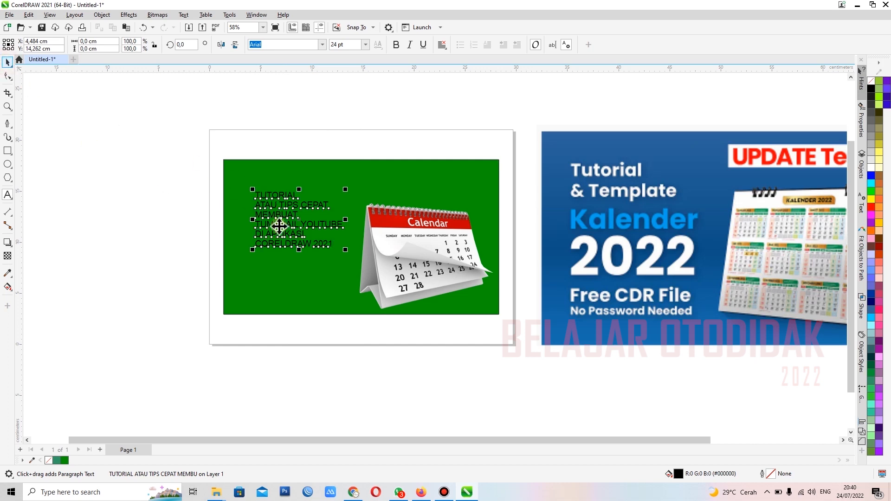
Step: Set the text block's font to Haettenschweiler and enlarge it proportionally to about 8 × 8 cm
scroll(283, 227, "up", 2)
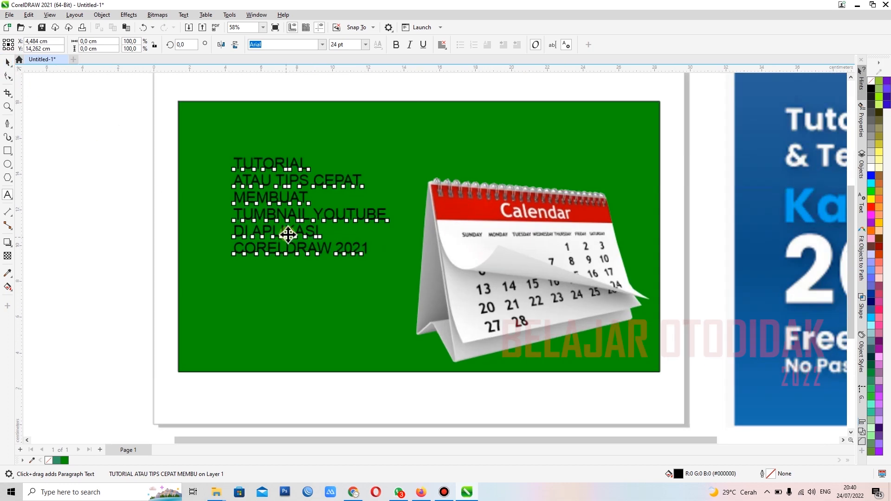
left_click(322, 45)
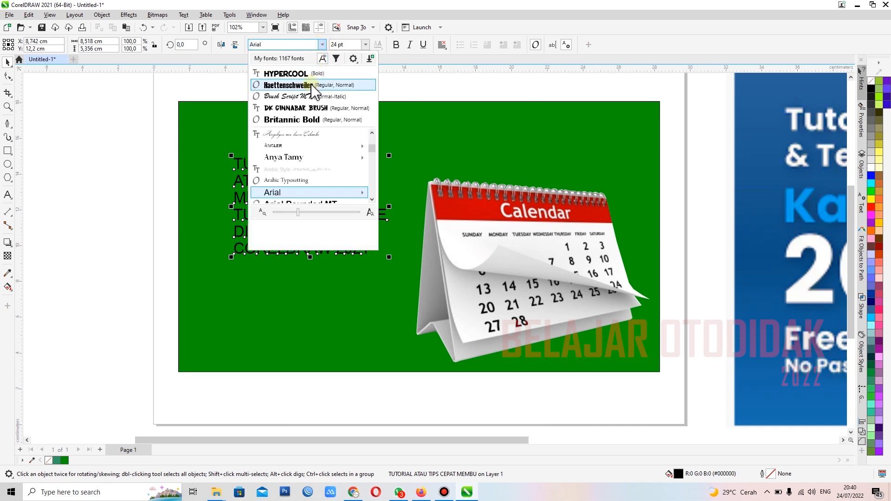
left_click(309, 85)
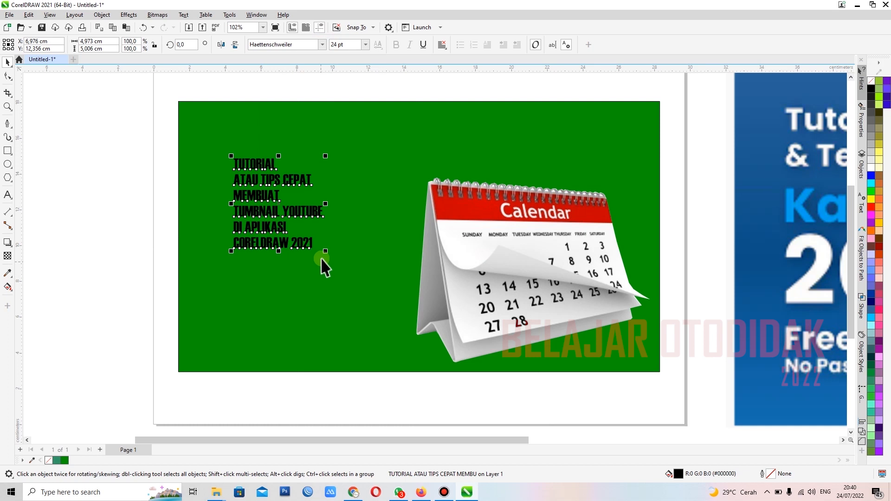
left_click_drag(325, 251, 380, 305)
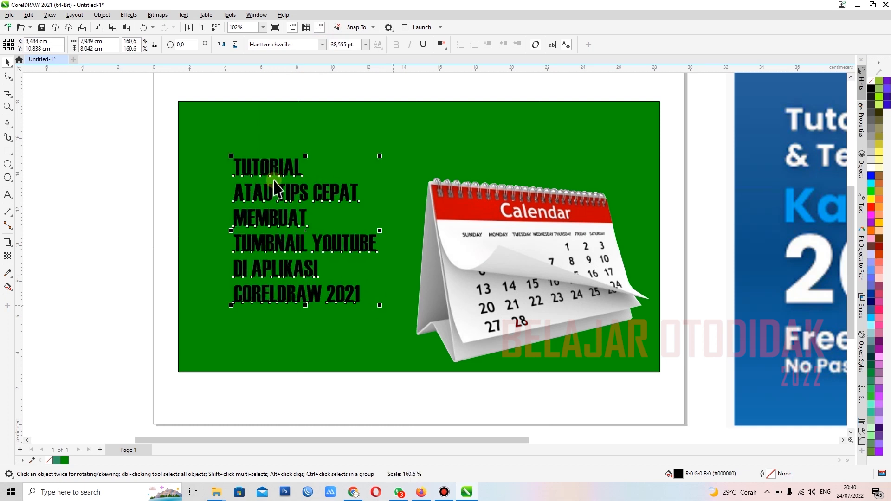
Step: Break the six-line text block apart into separate line objects
left_click(102, 15)
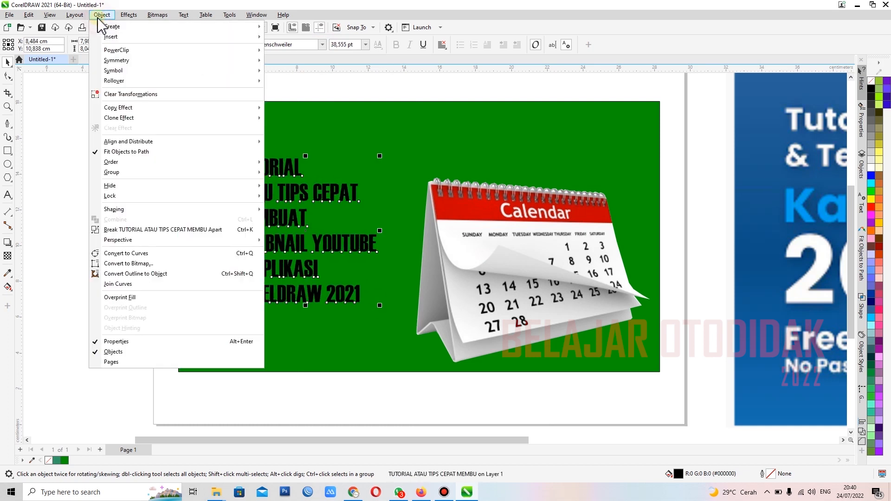
mouse_move(106, 25)
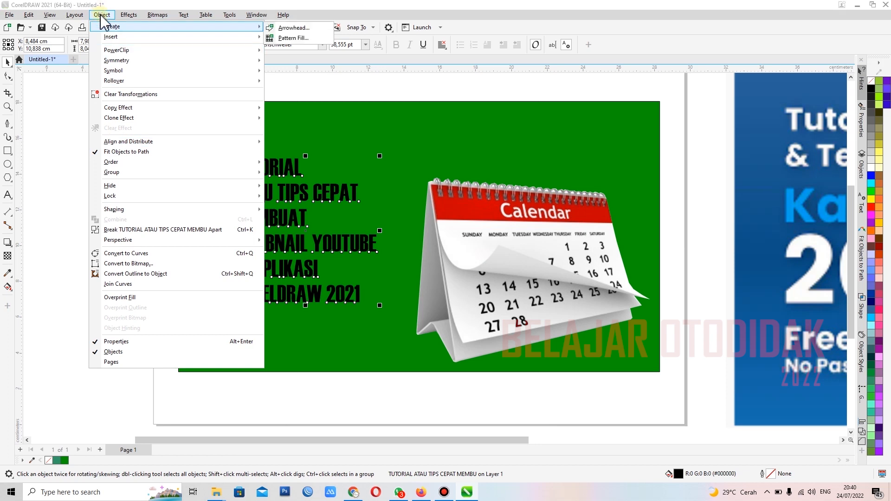
left_click(39, 133)
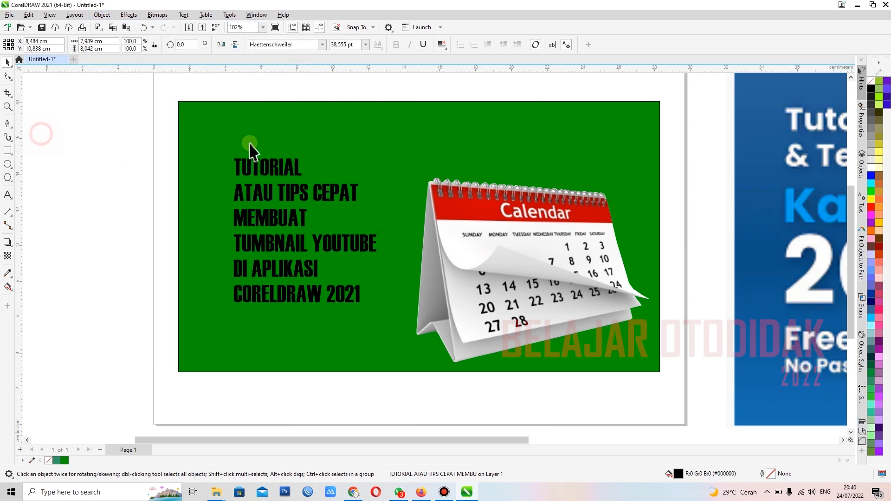
left_click(93, 179)
left_click(260, 196)
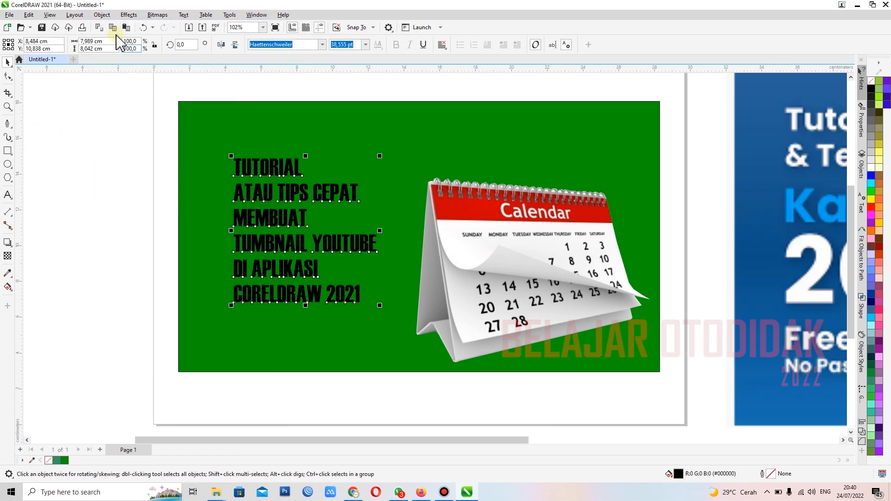
left_click(102, 15)
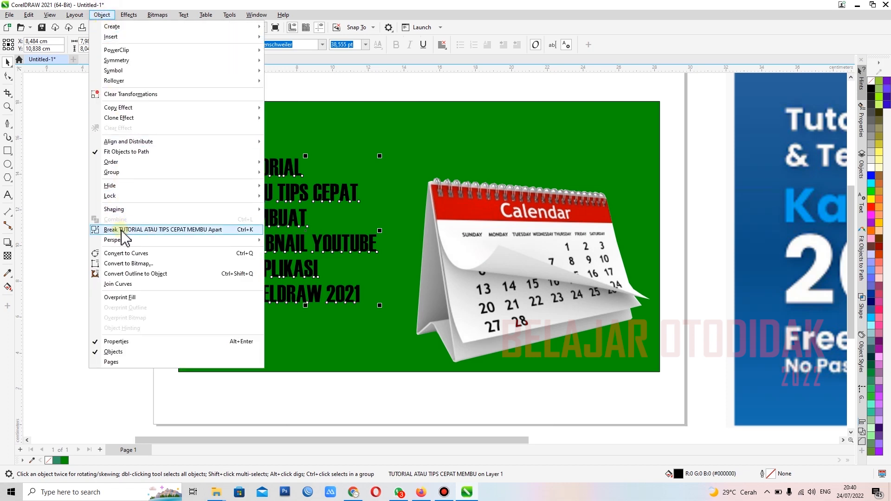
left_click(71, 225)
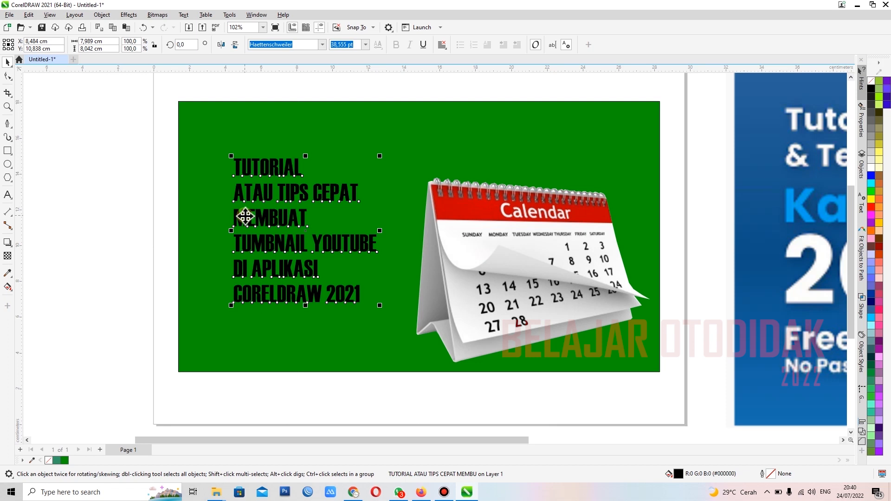
key("ctrl+k")
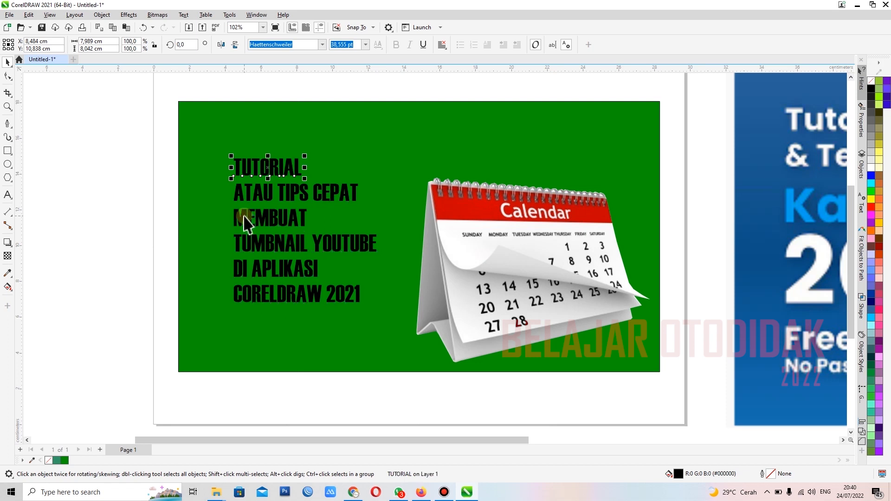
Step: Select the text lines together and one by one to check that each is a separate object
left_click(149, 175)
left_click_drag(143, 130, 390, 328)
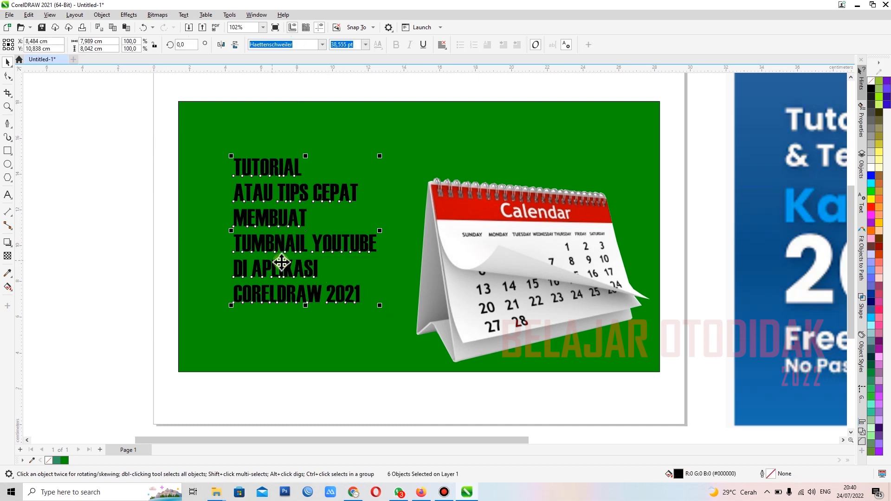
left_click(157, 182)
left_click(212, 175)
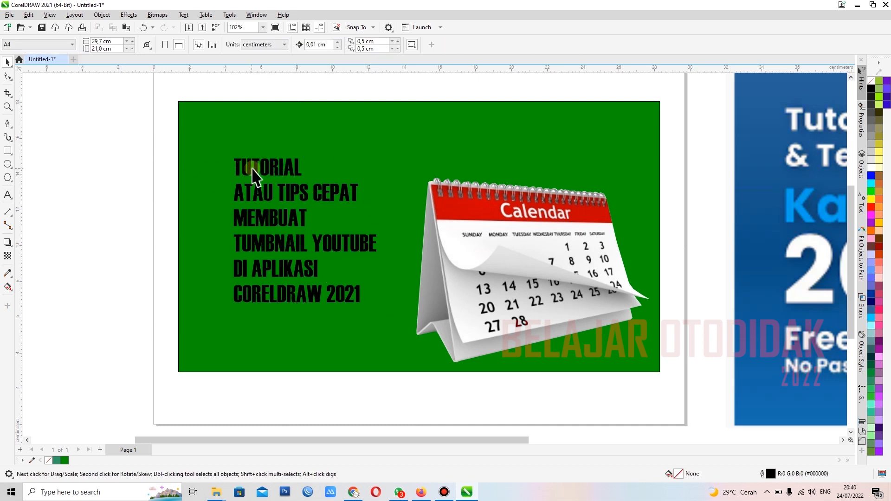
left_click(259, 177)
left_click(264, 197)
left_click(269, 218)
Step: Enlarge the TUMBNAIL YOUTUBE line proportionally to about 11.2 cm wide, extending it past both sides of the other lines
left_click(274, 253)
scroll(234, 264, "down", 2)
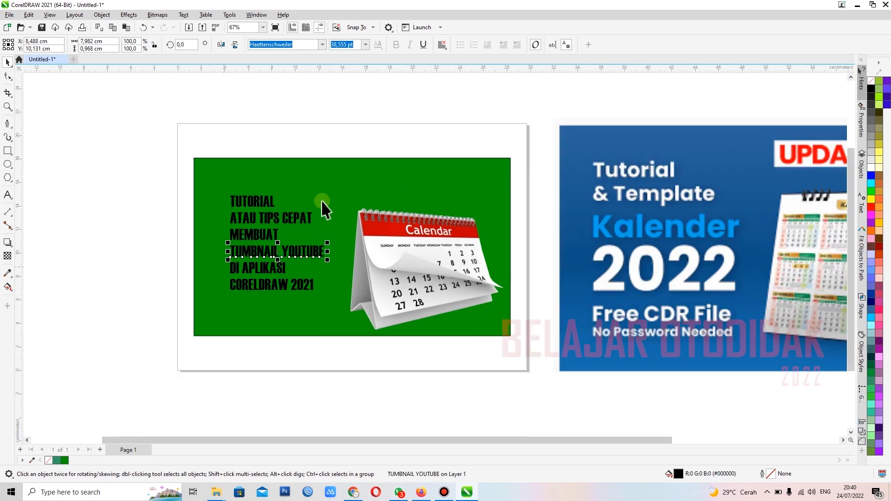
scroll(323, 209, "up", 1)
scroll(270, 211, "up", 2)
scroll(254, 224, "down", 3)
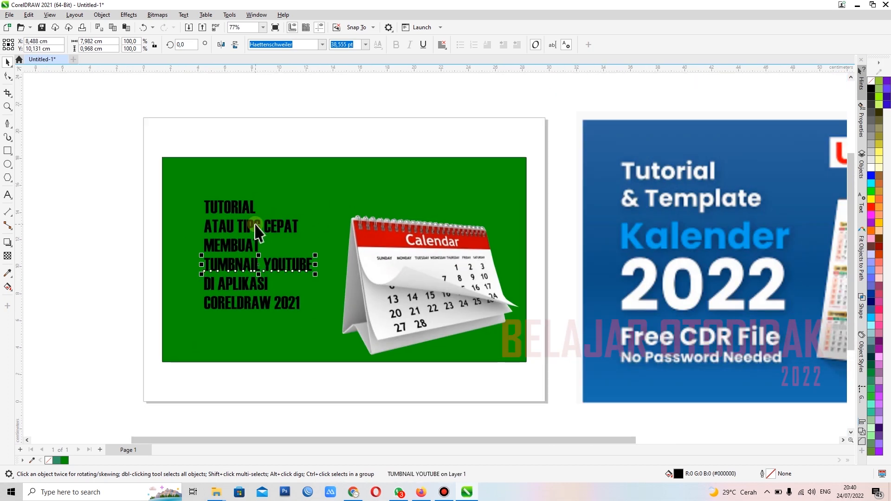
scroll(296, 211, "up", 1)
scroll(297, 218, "up", 1)
scroll(218, 234, "down", 2)
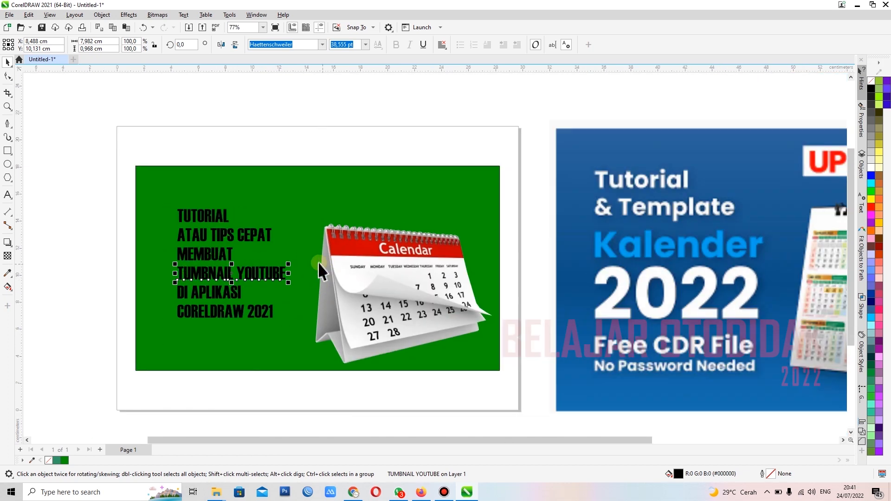
scroll(175, 293, "up", 2)
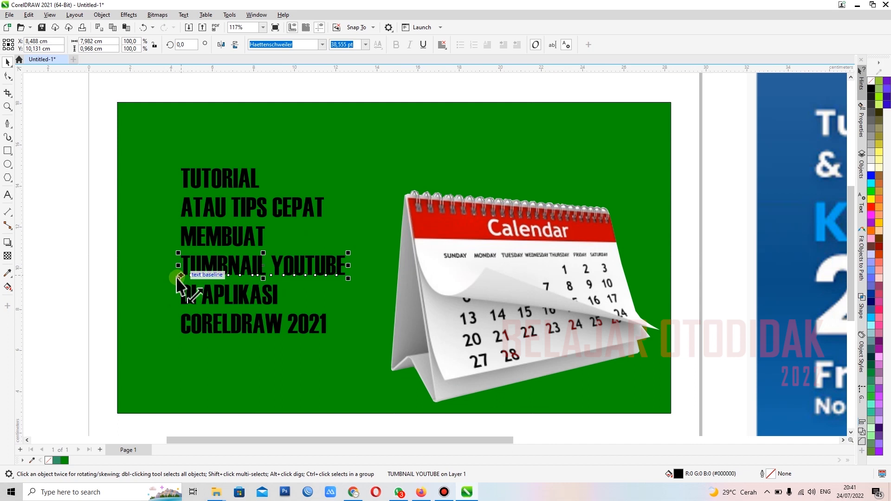
left_click_drag(178, 279, 138, 304)
left_click_drag(347, 255, 375, 249)
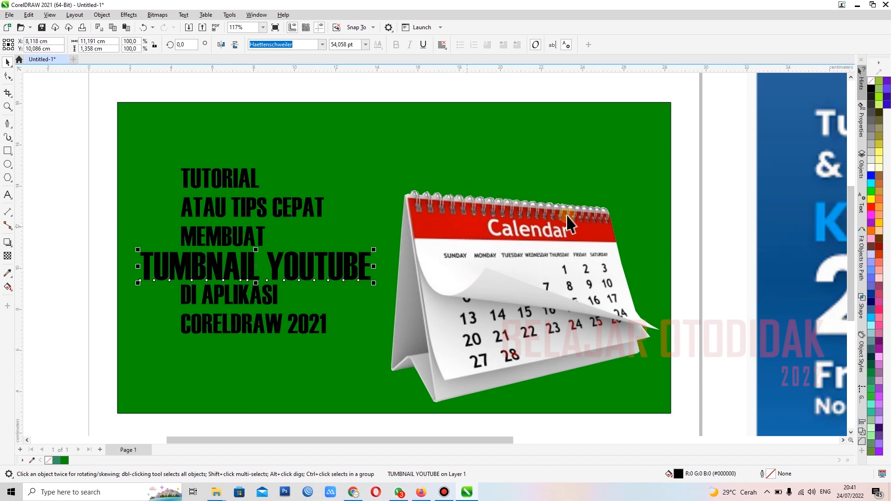
Step: Sample the red of the calendar's header into the document palette and fill the TUMBNAIL YOUTUBE line with it
left_click(31, 461)
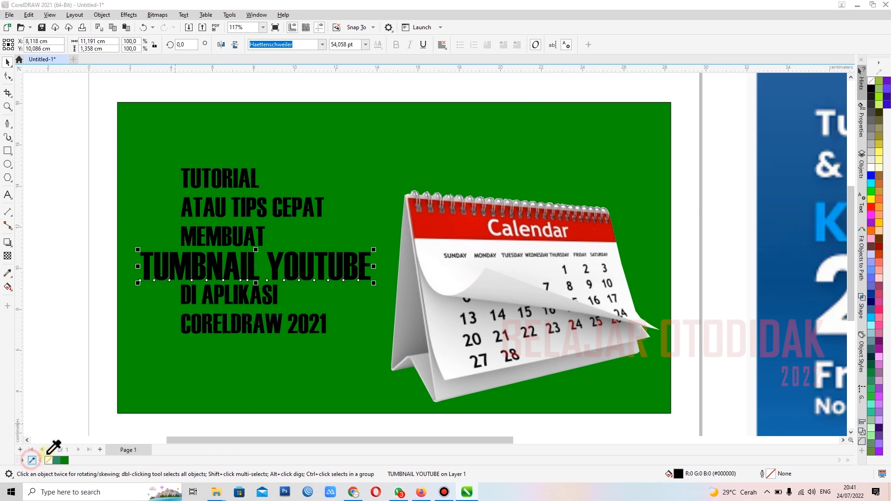
left_click(447, 229)
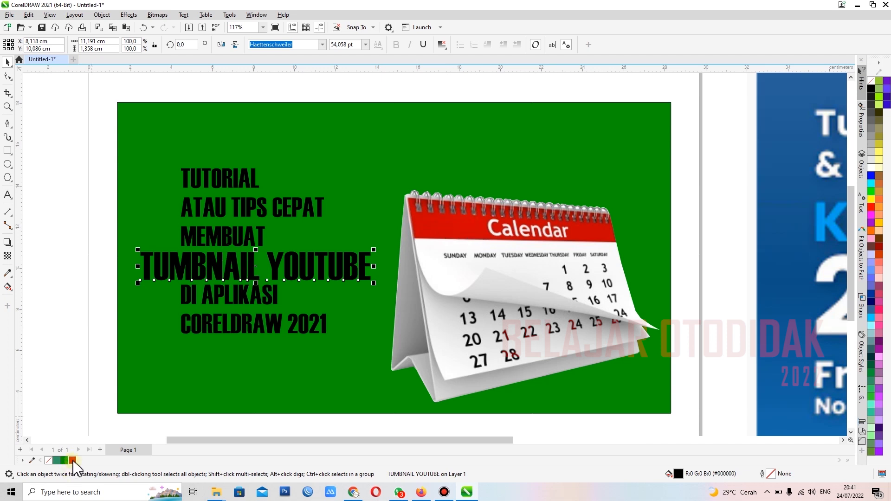
left_click(72, 460)
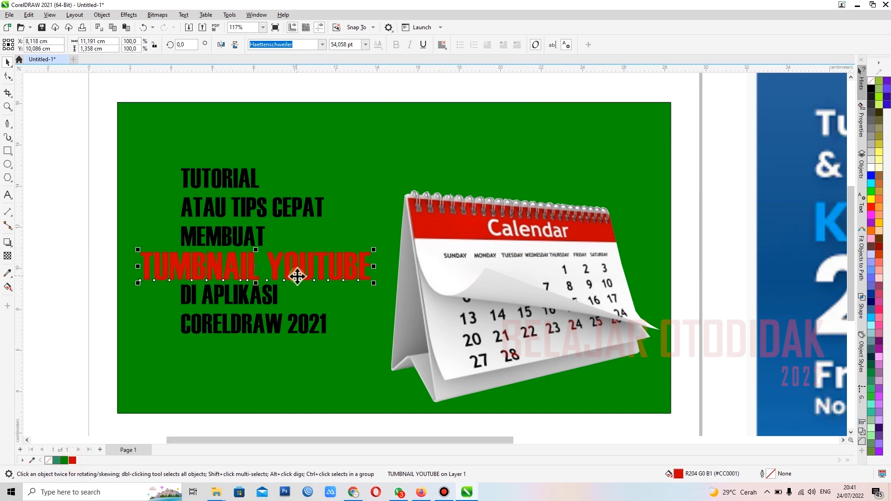
Step: Fill the three lines TUTORIAL, ATAU TIPS CEPAT and MEMBUAT with white
left_click(95, 155)
left_click_drag(63, 133, 349, 267)
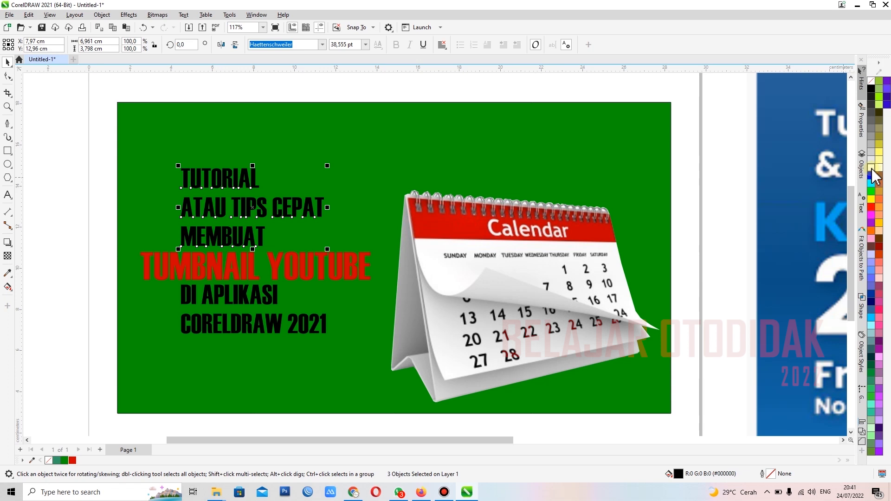
left_click(872, 170)
left_click(60, 194)
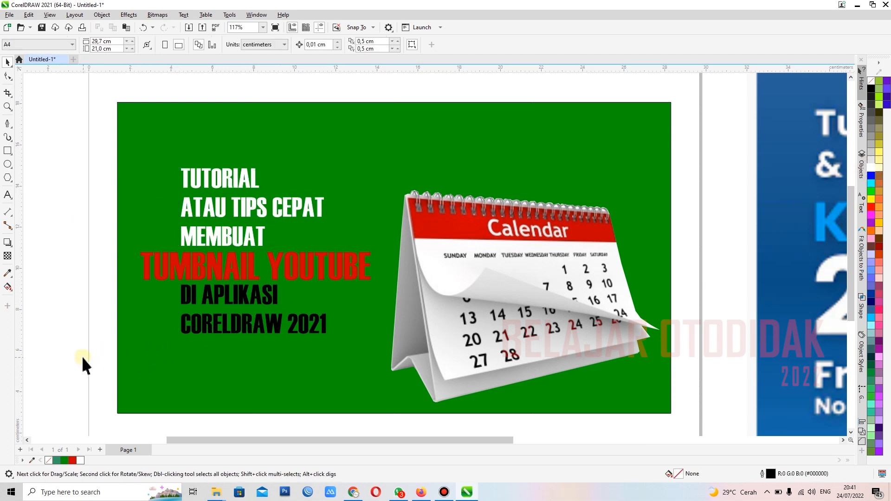
Step: Fill the two lowest lines, DI APLIKASI and CORELDRAW 2021, with grey
left_click_drag(70, 357, 372, 283)
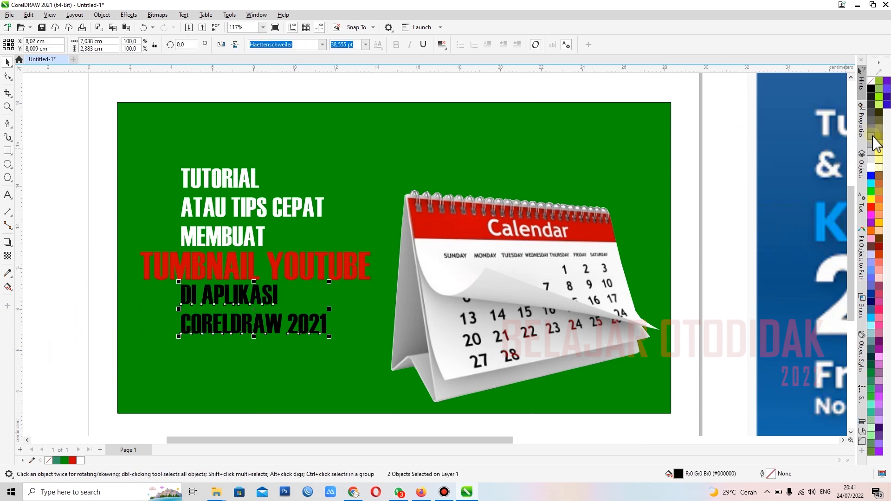
left_click(872, 138)
left_click(74, 306)
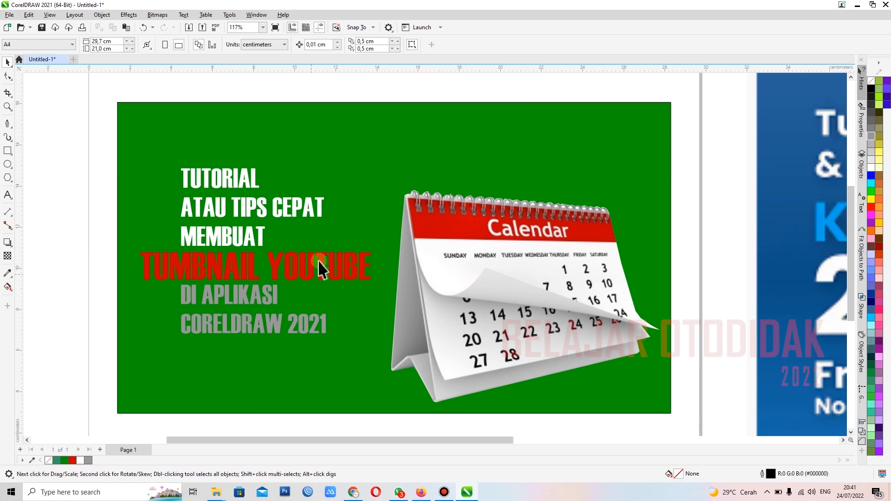
Step: Change the font of the three white lines TUTORIAL, ATAU TIPS CEPAT and MEMBUAT to Myriad Pro Bold
scroll(274, 239, "down", 1)
scroll(273, 234, "up", 2)
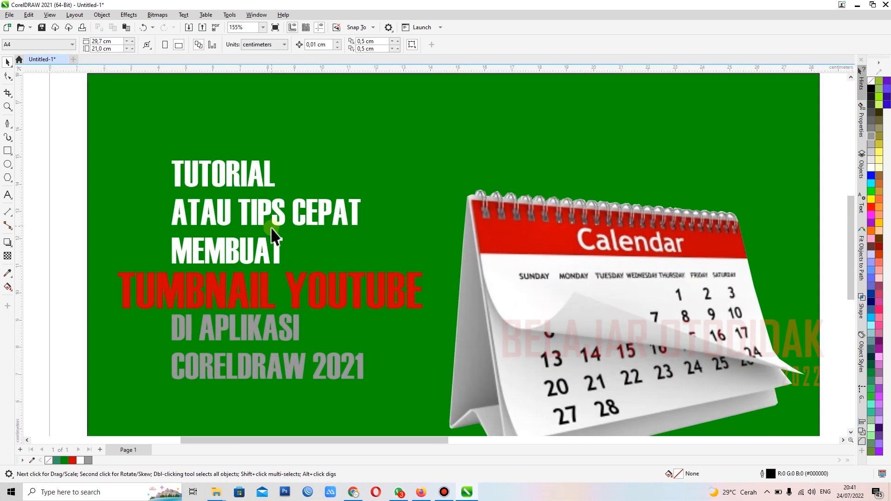
scroll(303, 233, "down", 3)
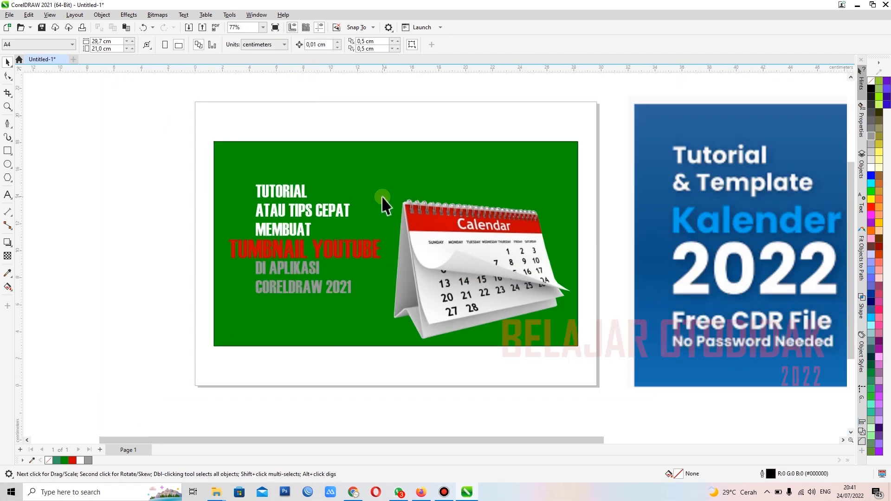
scroll(334, 221, "up", 2)
left_click_drag(95, 138, 381, 262)
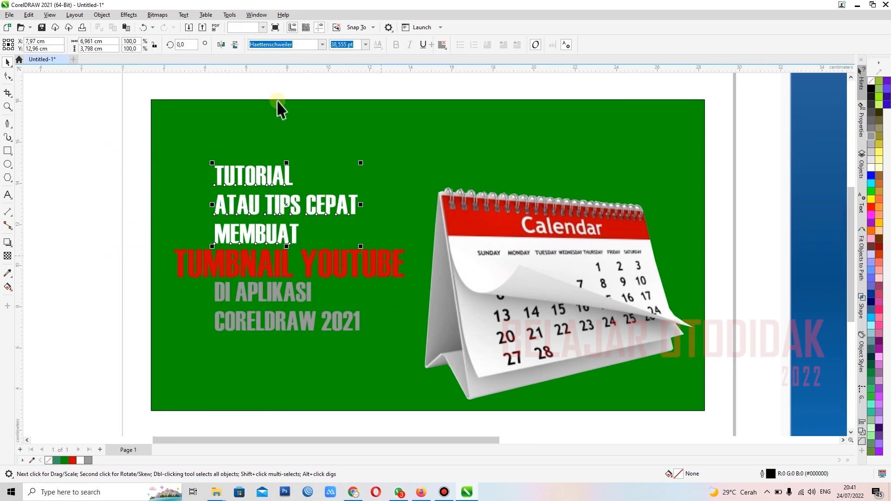
left_click(323, 45)
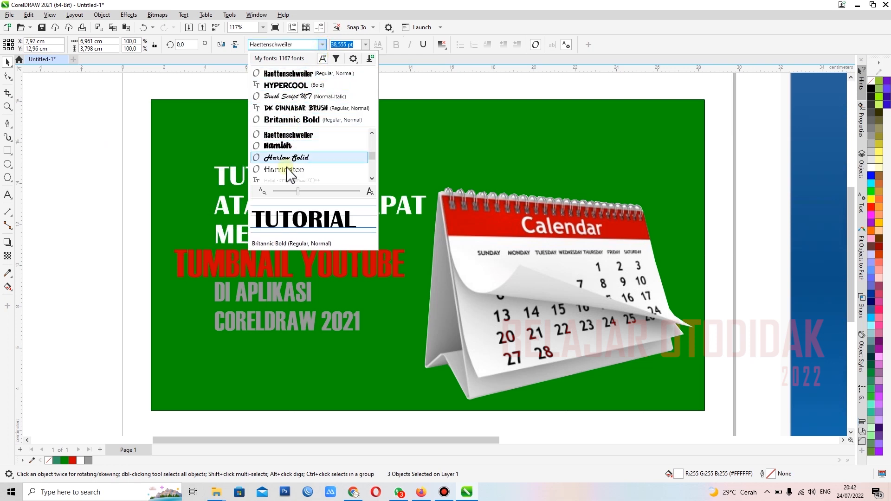
scroll(295, 172, "down", 2)
scroll(297, 169, "down", 3)
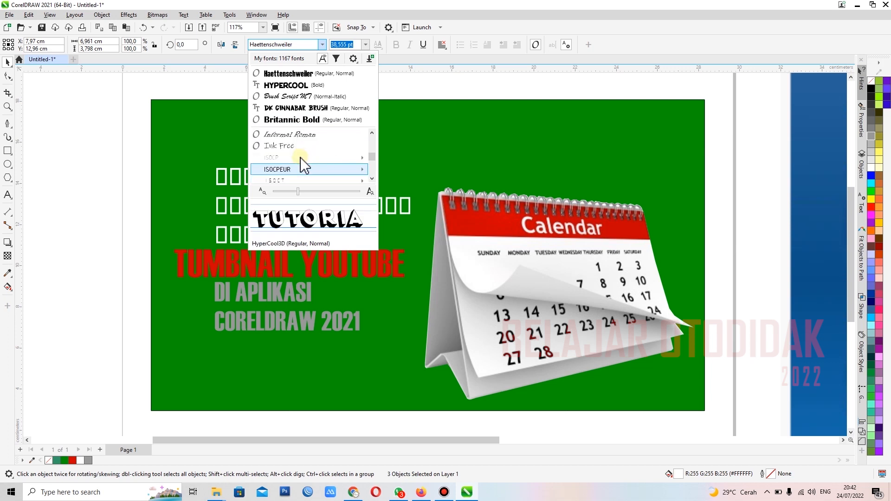
scroll(312, 153, "down", 2)
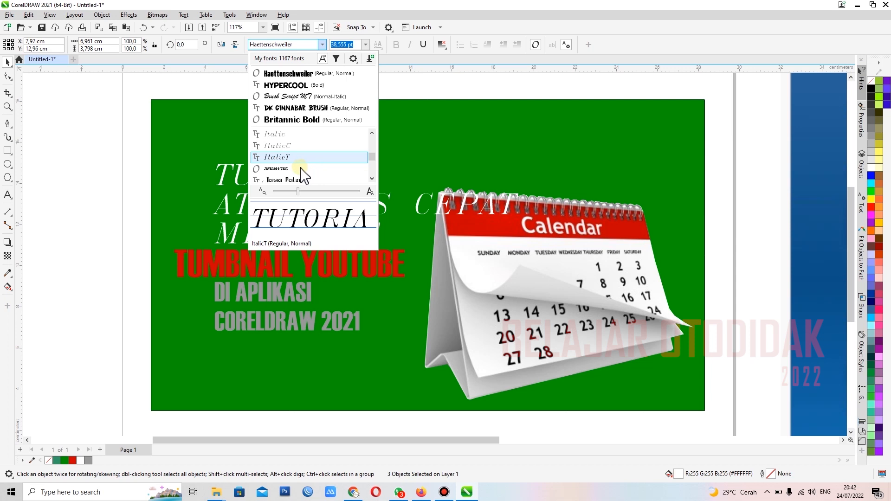
scroll(303, 168, "down", 3)
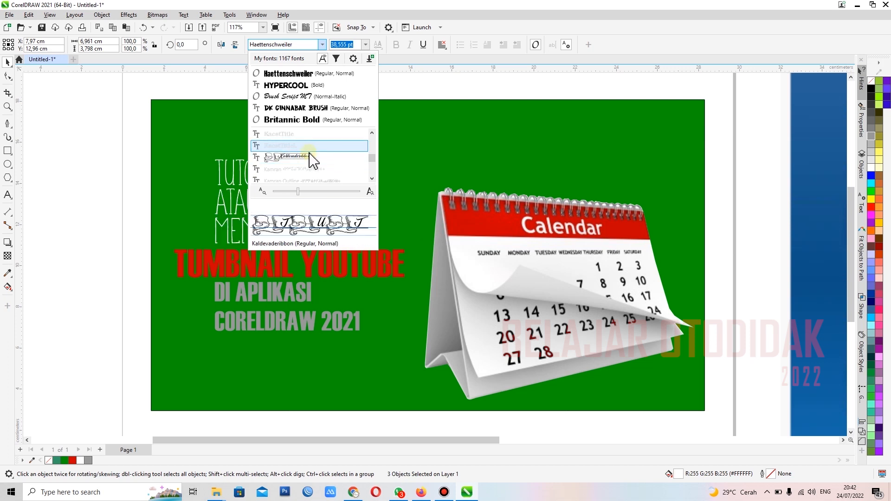
scroll(310, 155, "down", 3)
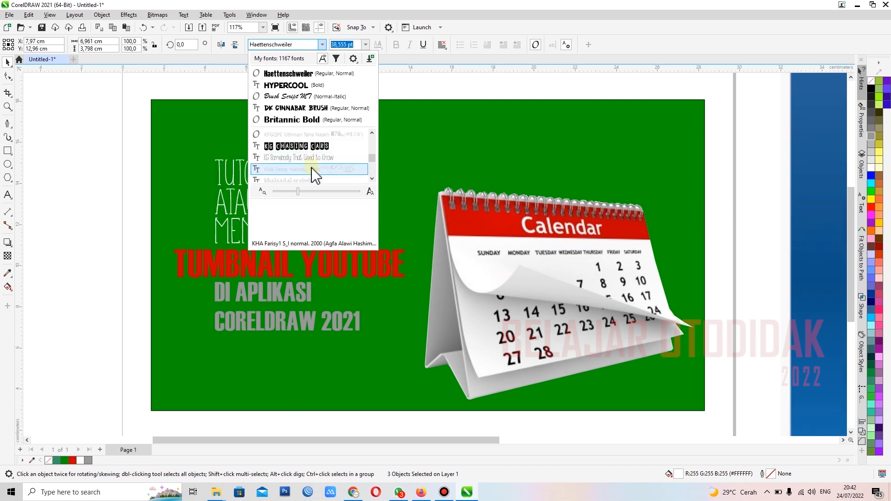
scroll(314, 174, "down", 3)
mouse_move(312, 172)
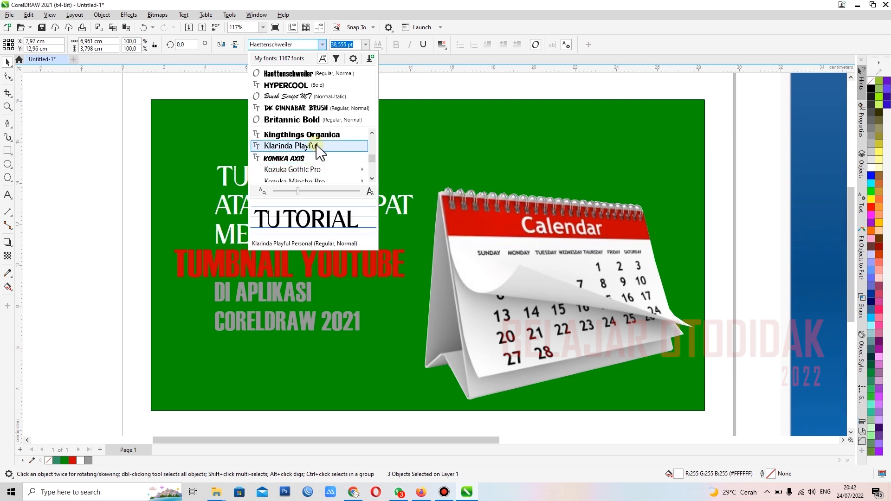
scroll(315, 158, "down", 8)
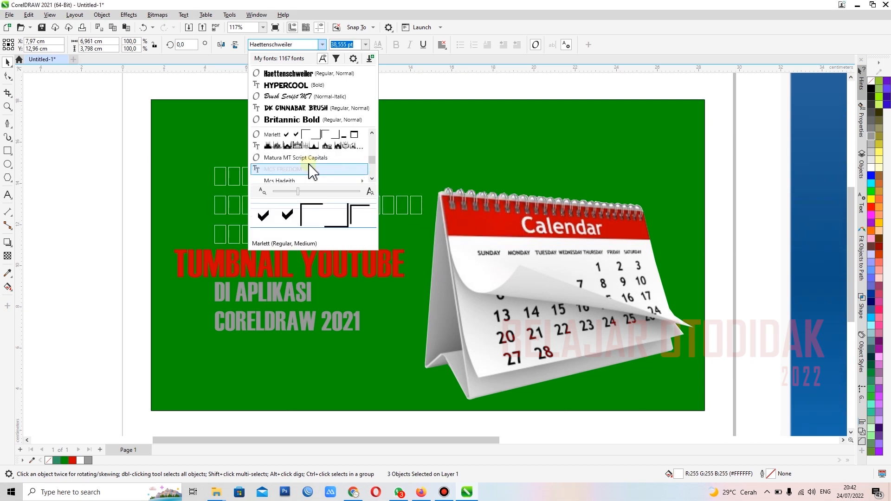
scroll(313, 162, "down", 4)
left_click(313, 168)
left_click(322, 45)
scroll(313, 156, "down", 5)
mouse_move(313, 169)
left_click(431, 195)
left_click(107, 192)
Step: Convert the line MEMBUAT to Title Case in the text editor
scroll(311, 198, "up", 3)
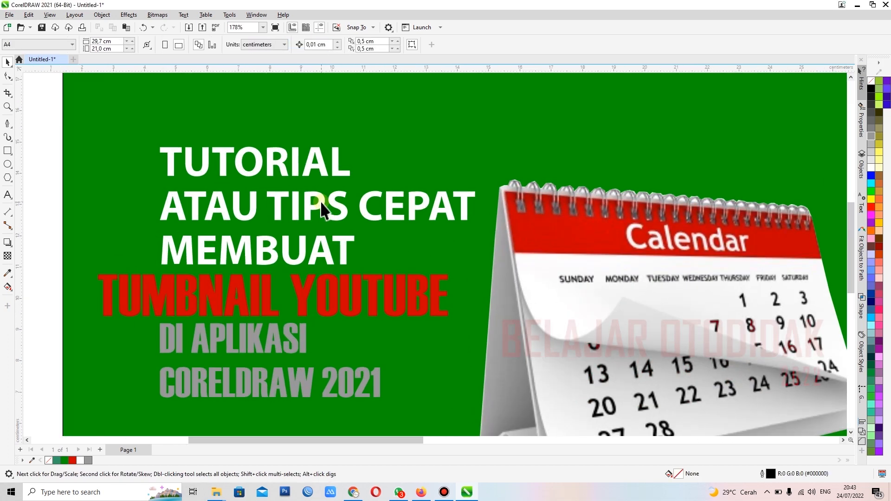
scroll(301, 194, "down", 2)
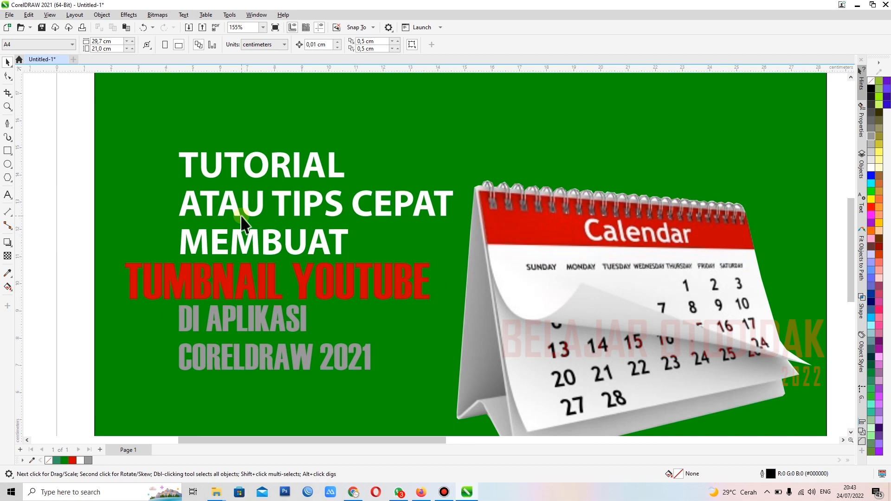
left_click(289, 246)
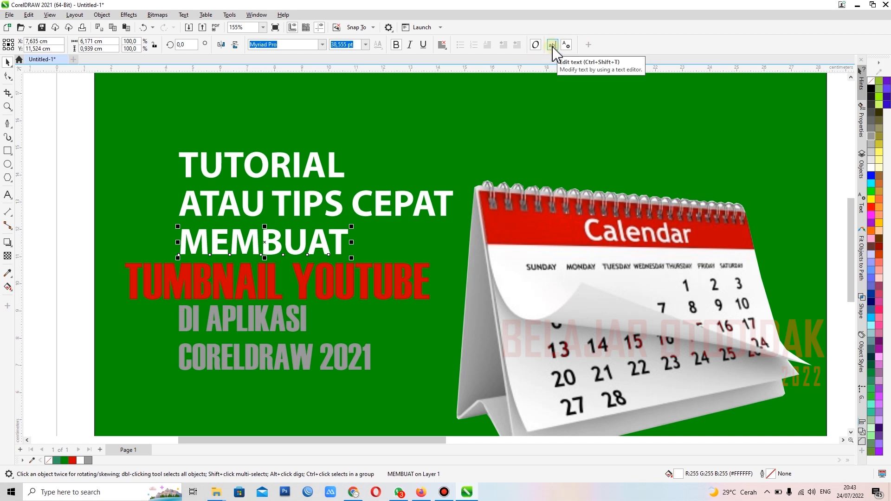
left_click(553, 45)
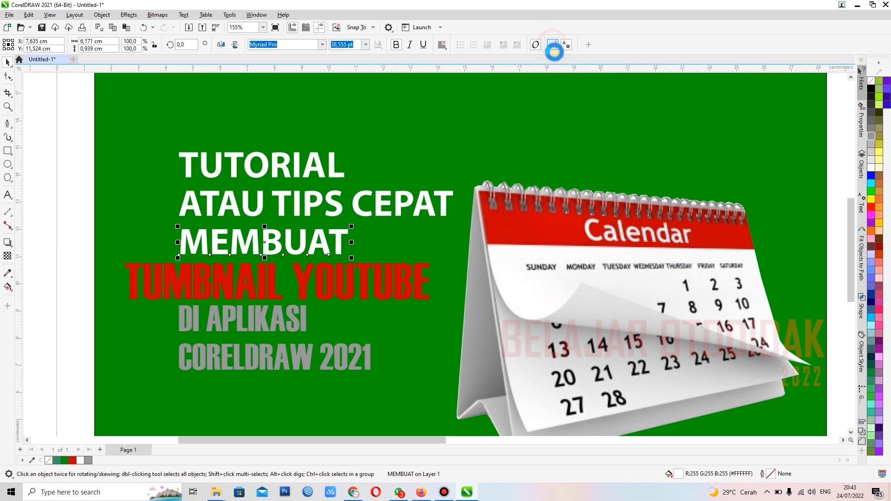
left_click_drag(360, 168, 300, 174)
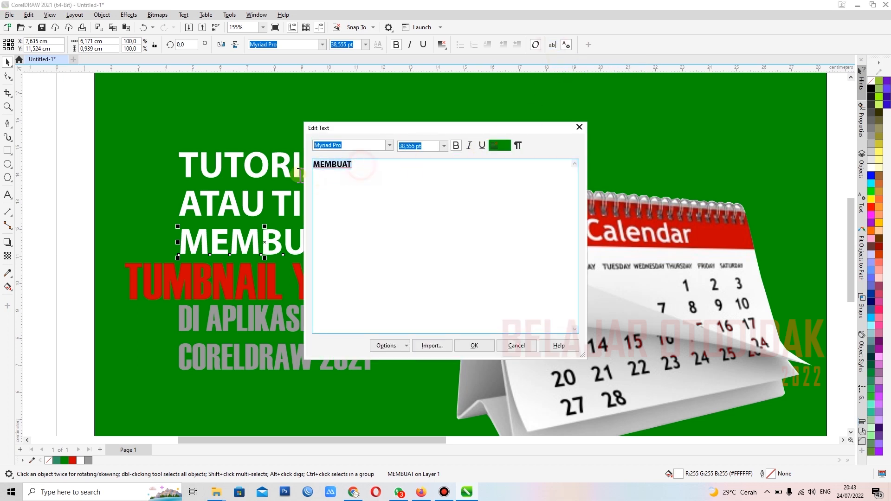
left_click(391, 347)
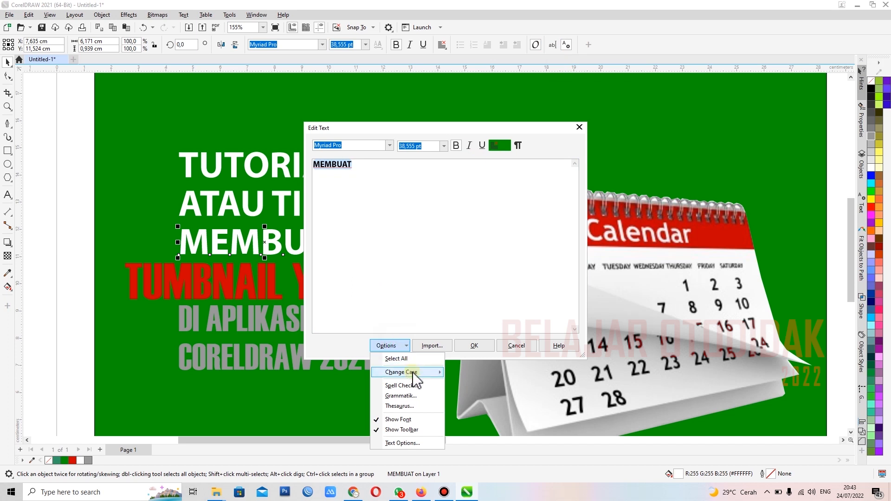
mouse_move(420, 377)
left_click(392, 348)
left_click(391, 348)
mouse_move(415, 373)
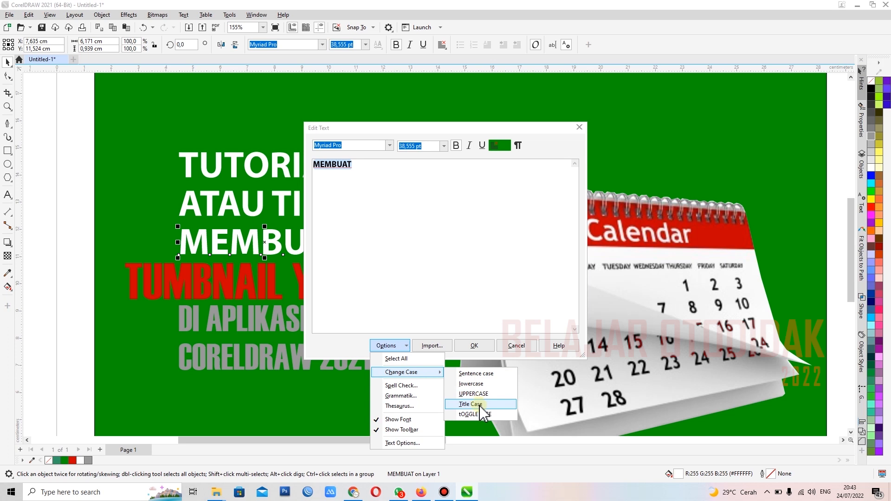
left_click(470, 404)
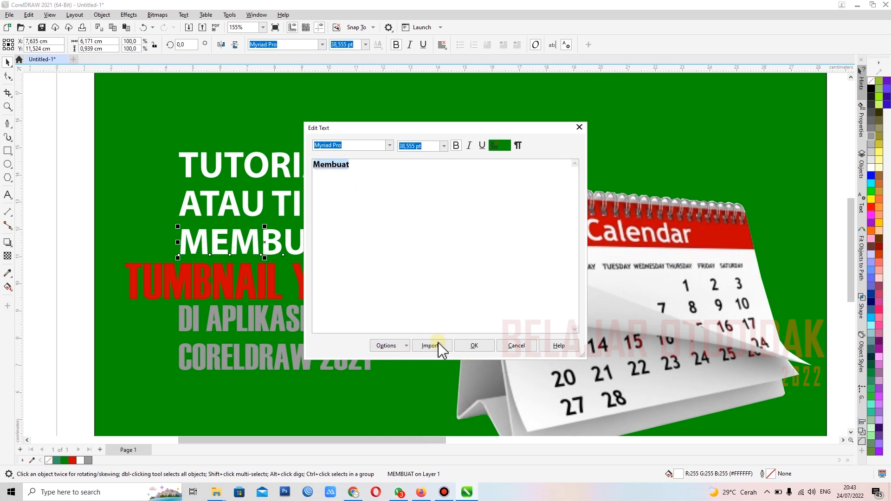
left_click(476, 347)
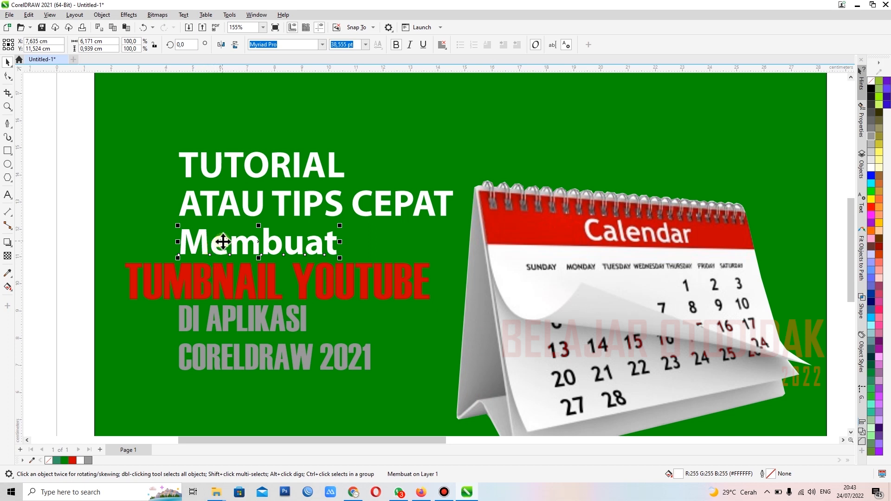
Step: Set the word Membuat in the script font "online" and enlarge it proportionally to about 7.2 cm wide
left_click(322, 44)
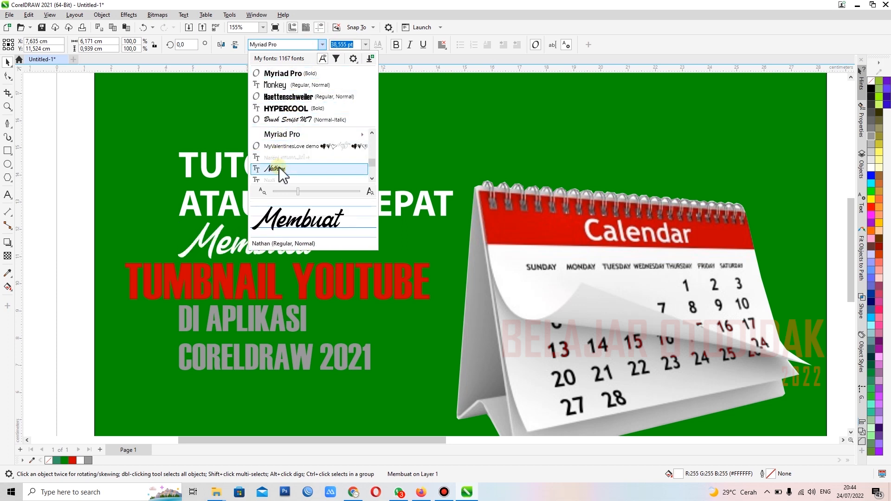
scroll(280, 168, "down", 3)
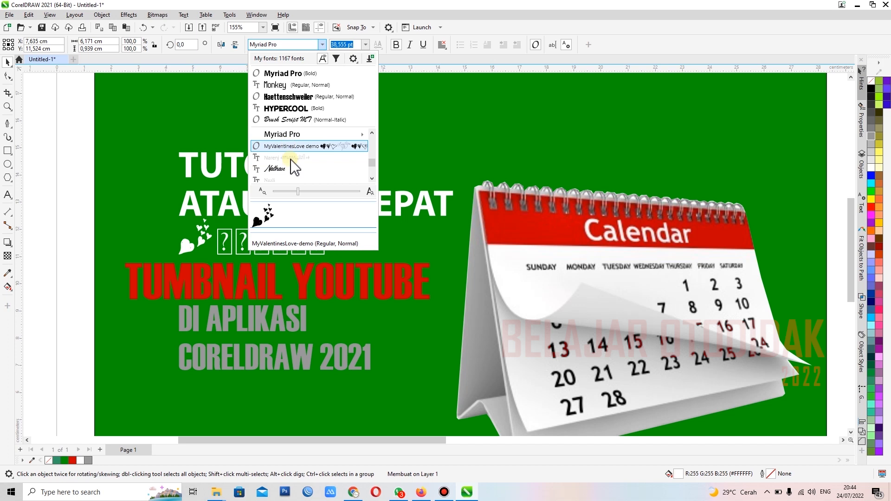
left_click(293, 164)
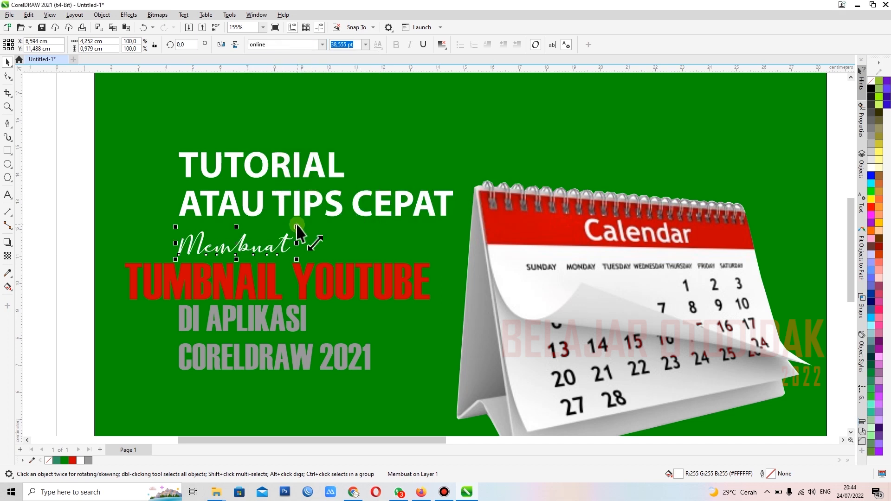
left_click_drag(312, 223, 377, 202)
Step: Centre the word Membuat horizontally on the red TUMBNAIL YOUTUBE line
left_click(308, 272, "shift")
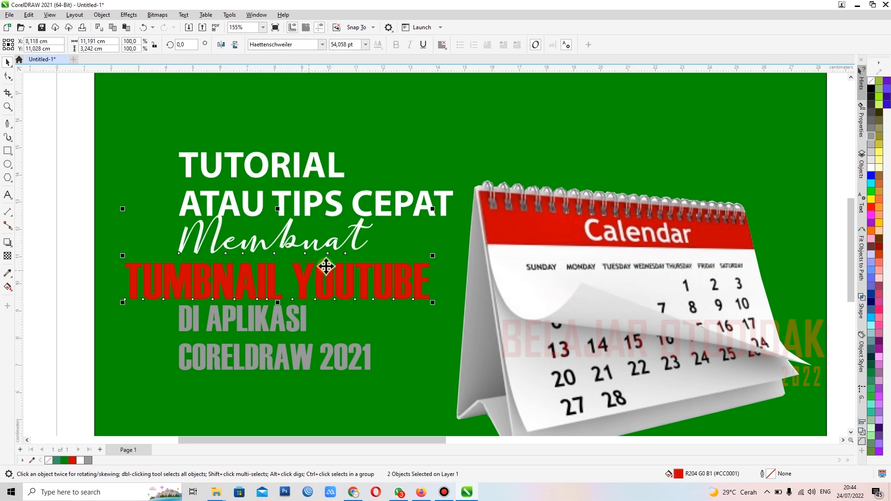
left_click(58, 230)
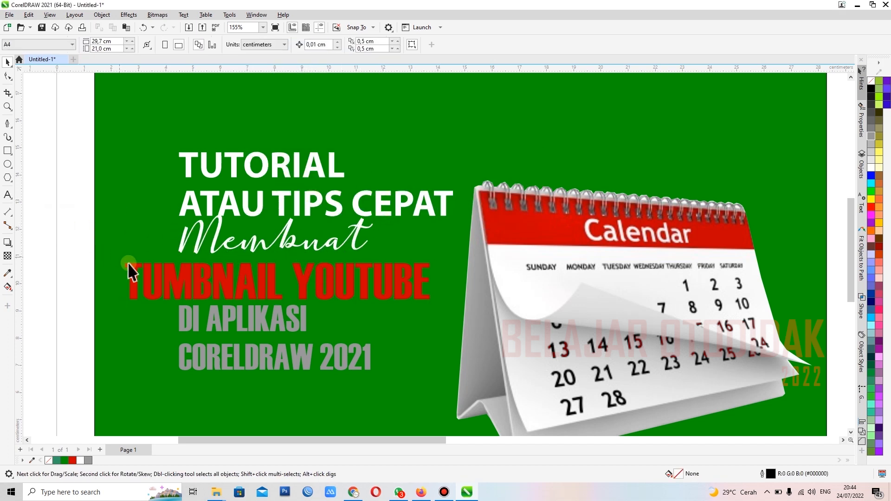
left_click(135, 281)
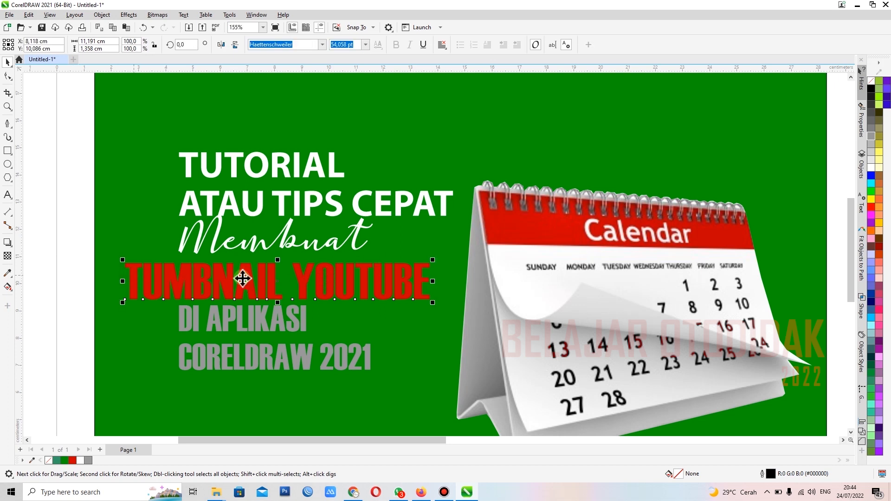
left_click(81, 230)
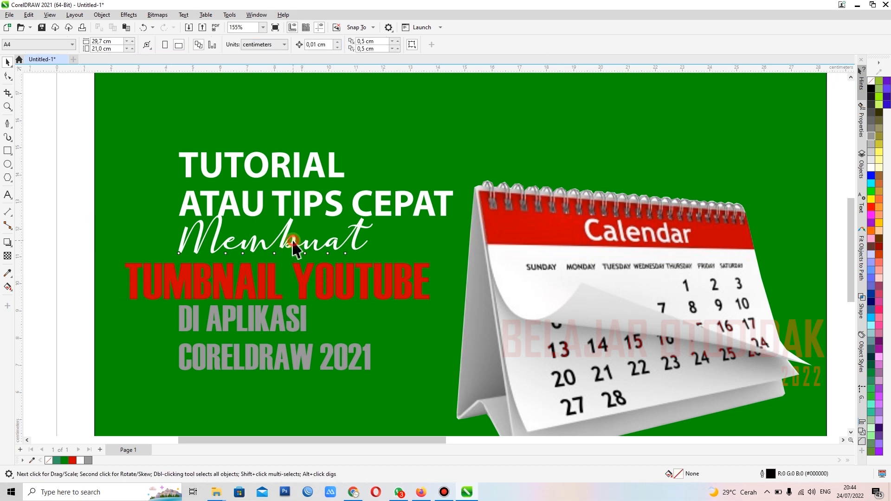
left_click(294, 248)
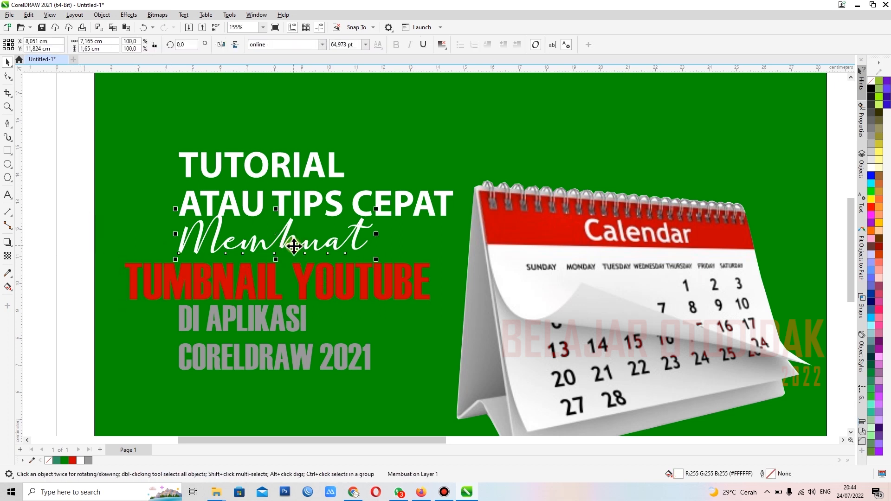
left_click(301, 278, "shift")
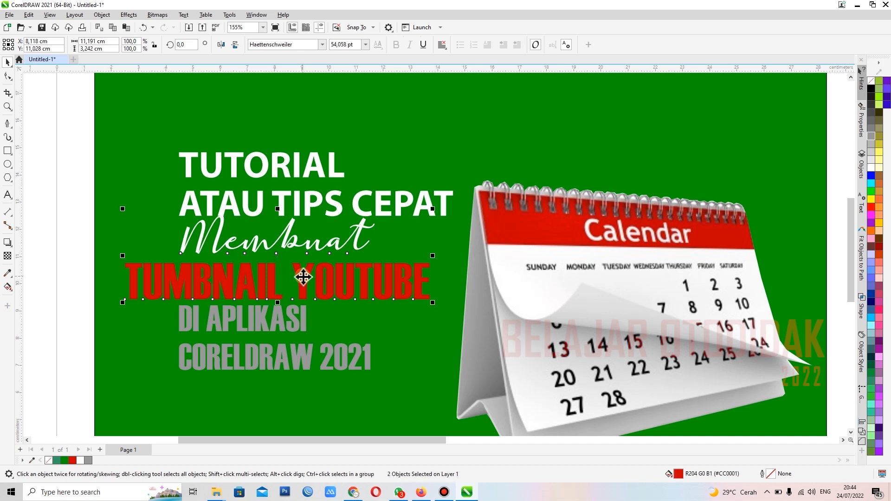
Step: Move TUTORIAL up, clear of the other lines, and align its left edge with the TUMBNAIL YOUTUBE line
left_click(309, 209)
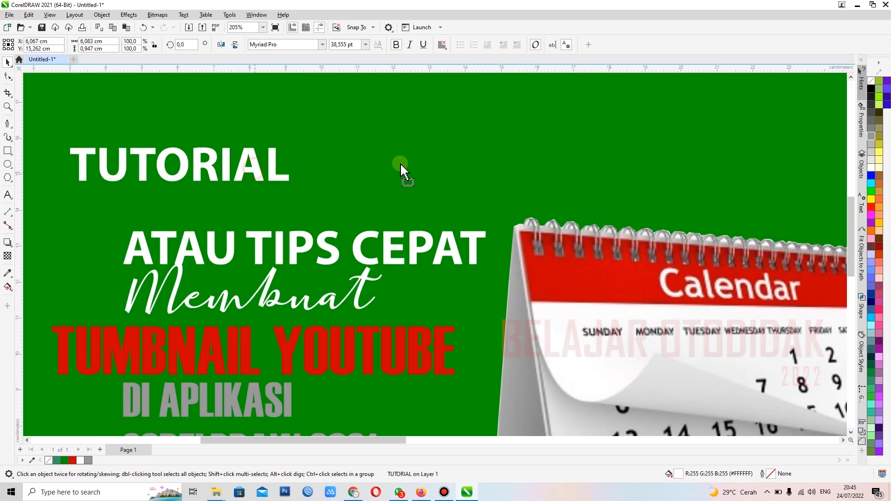
left_click_drag(400, 169, 393, 168)
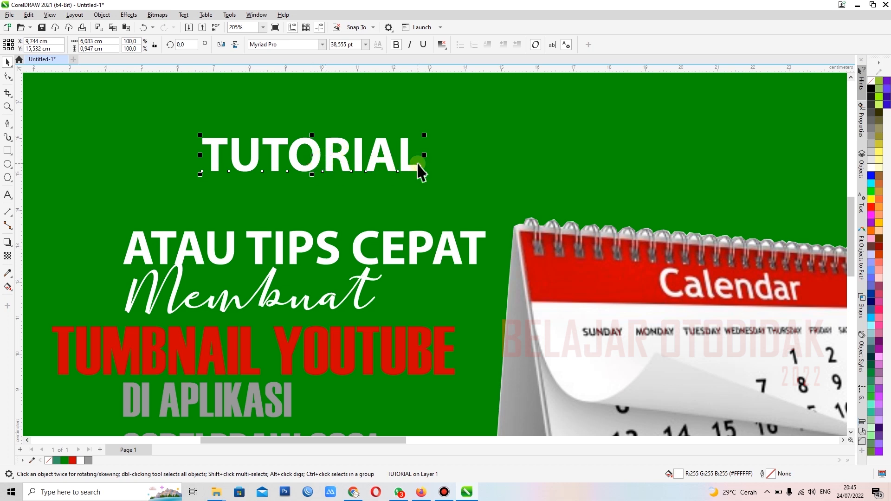
left_click(350, 355, "shift")
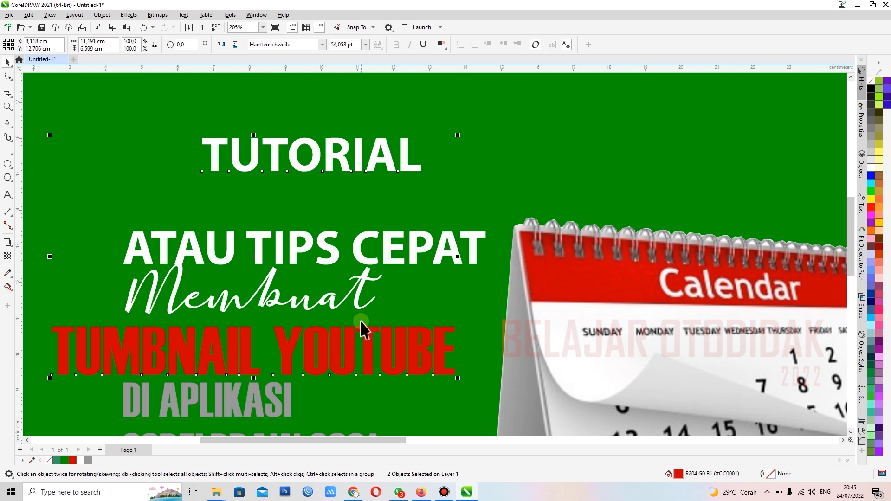
key("l")
Step: Move ATAU TIPS CEPAT up beneath TUTORIAL and align its left edge with that line
left_click(259, 248)
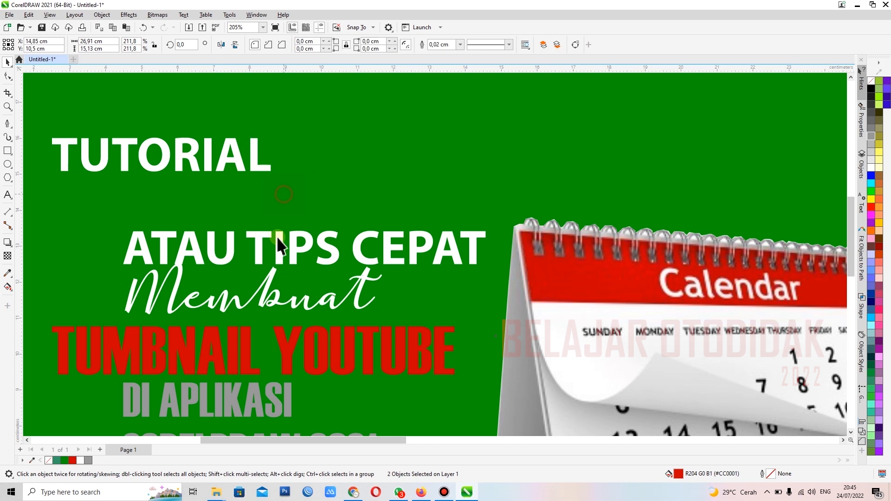
left_click_drag(260, 248, 222, 209)
left_click(196, 168, "shift")
key("l")
scroll(232, 260, "down", 2)
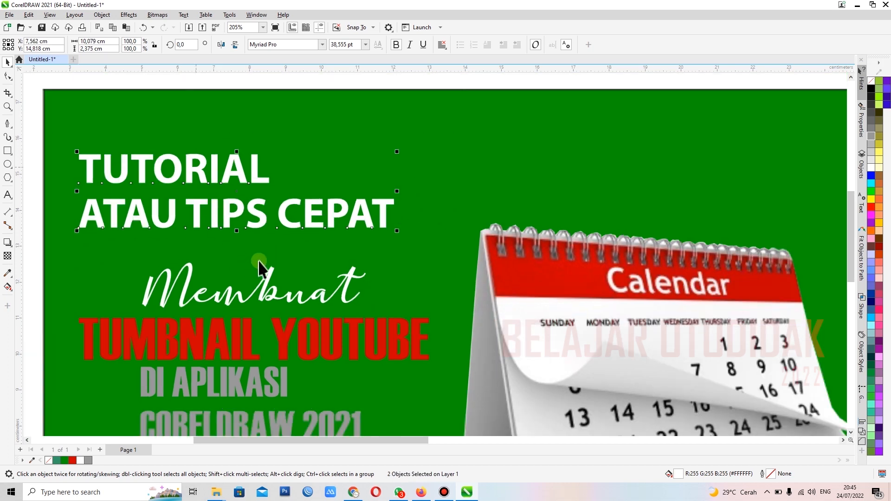
Step: Align Membuat, DI APLIKASI and CORELDRAW 2021 with the right edge of TUMBNAIL YOUTUBE and close the gap below ATAU TIPS CEPAT
left_click(79, 230)
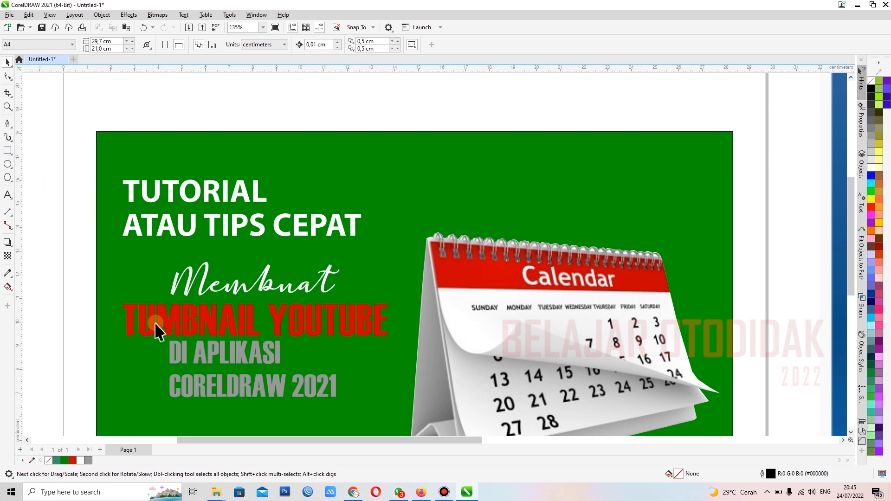
scroll(155, 243, "up", 3)
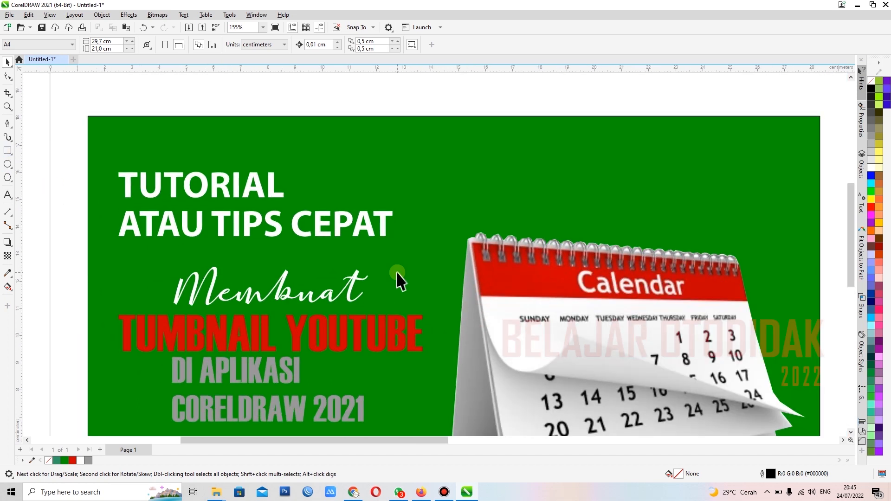
scroll(407, 304, "down", 2)
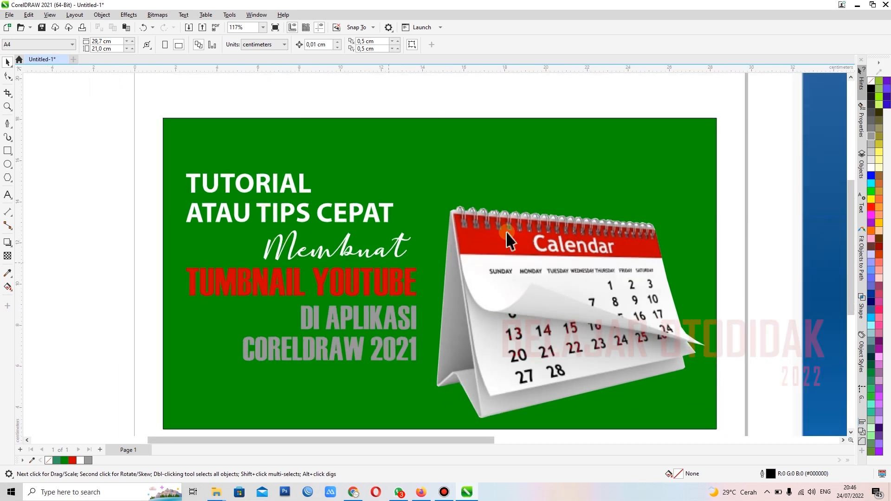
Step: Group the DI APLIKASI and CORELDRAW 2021 lines into one object
scroll(250, 285, "down", 2)
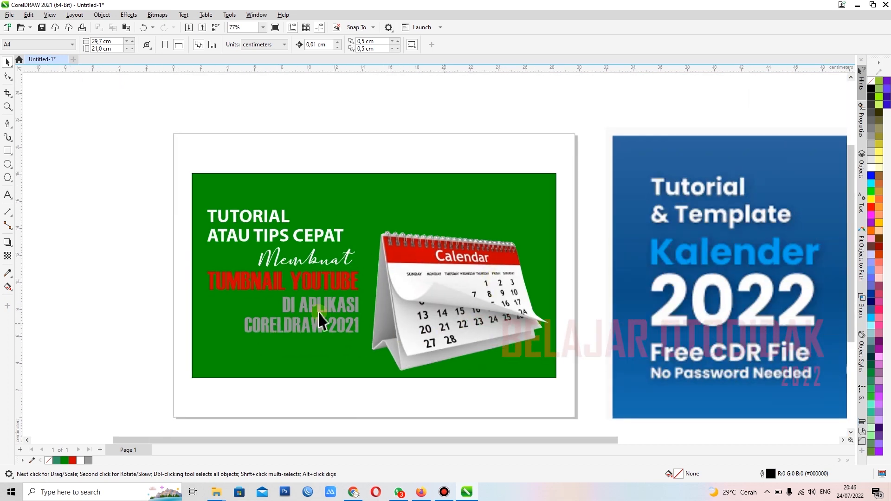
scroll(320, 320, "up", 3)
scroll(286, 281, "up", 2)
scroll(285, 281, "up", 2)
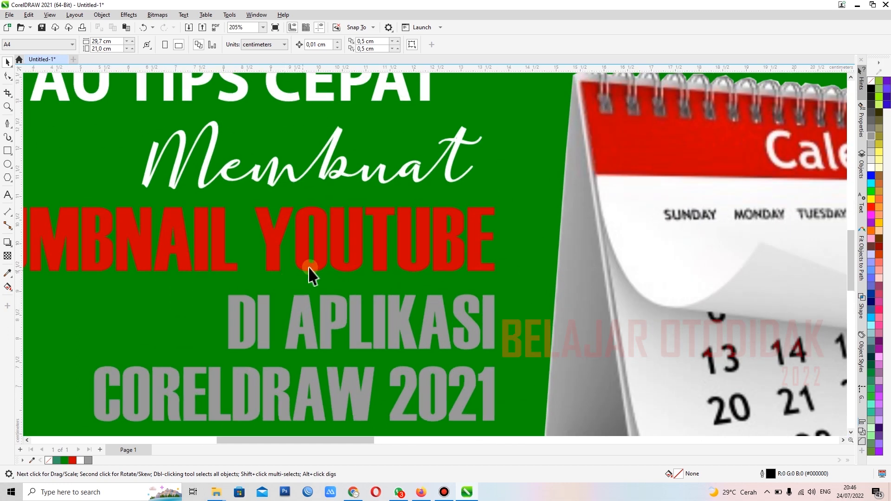
scroll(306, 316, "down", 1)
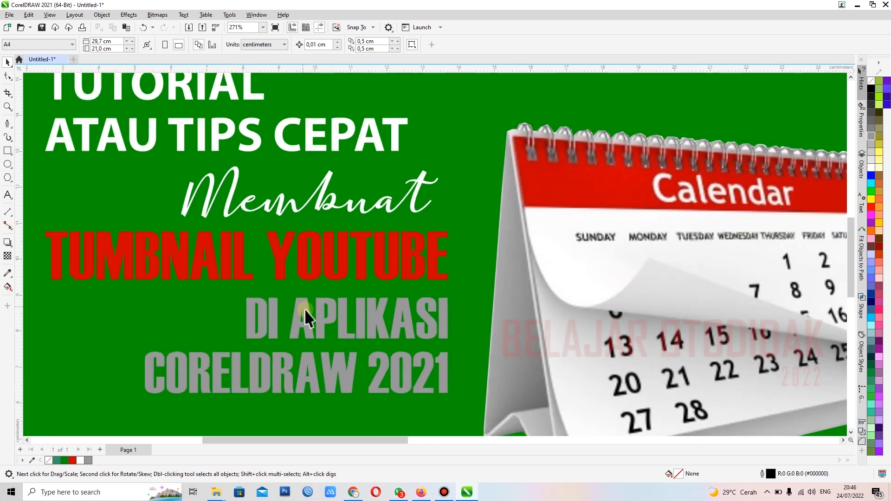
left_click(299, 383)
left_click(311, 330, "shift")
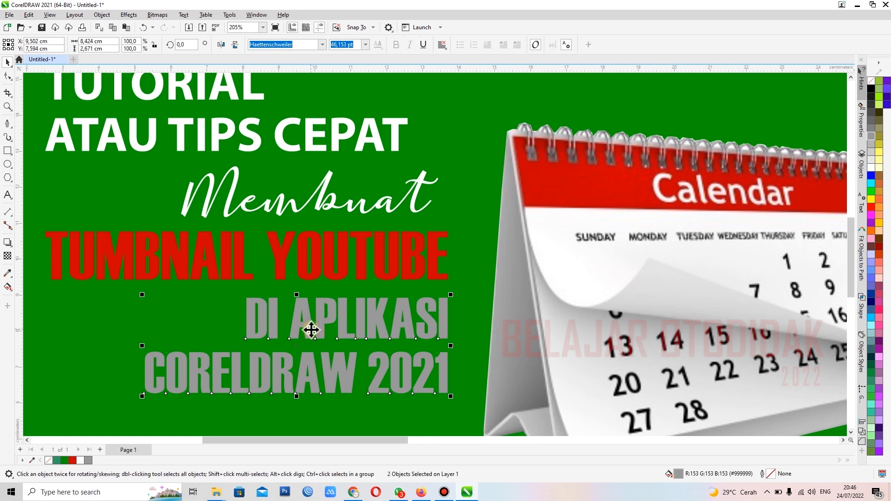
scroll(314, 320, "down", 2)
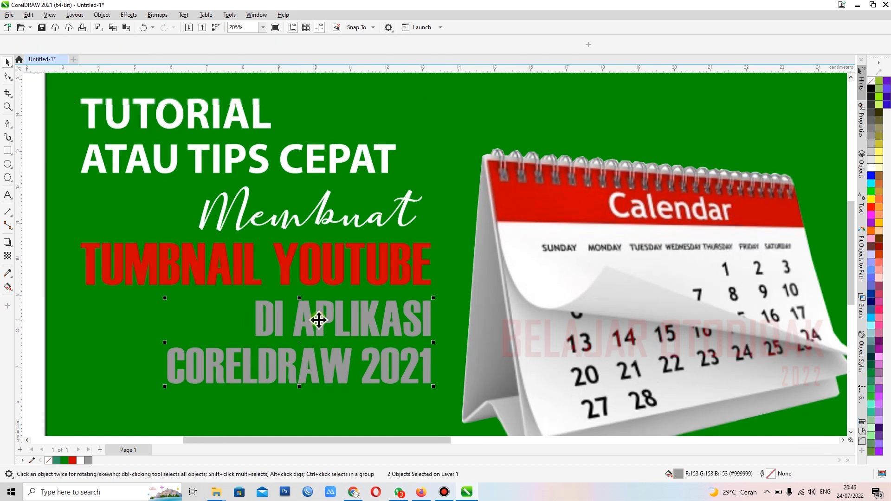
left_click(83, 344)
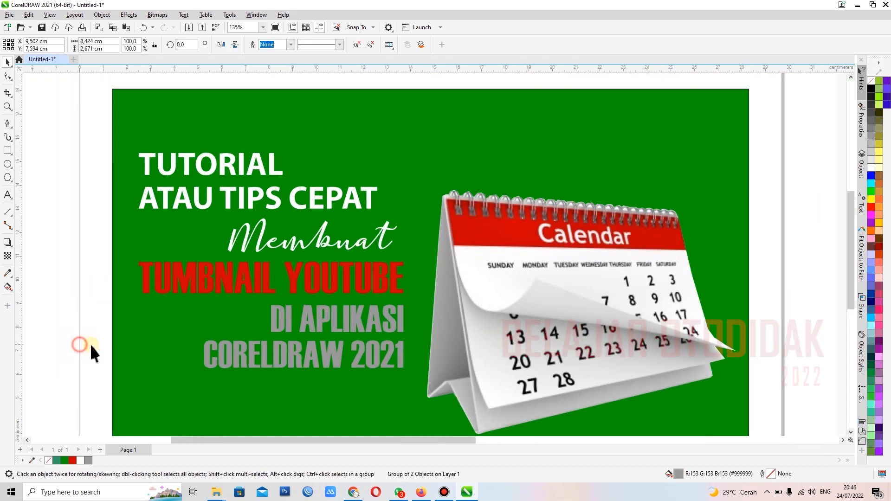
Step: Duplicate the DI APLIKASI / CORELDRAW 2021 group down and to the right, and give the original a white fill and white outline
left_click(329, 357)
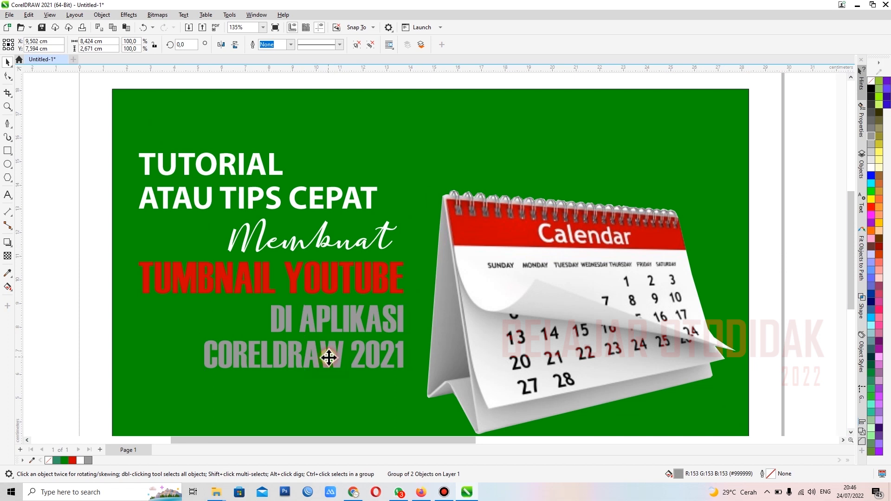
left_click_drag(333, 363, 419, 399)
left_click(288, 361)
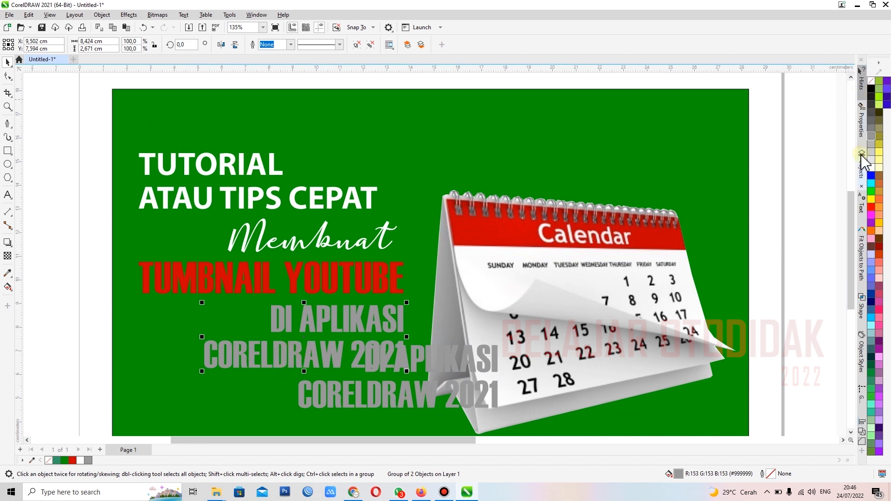
left_click(871, 169)
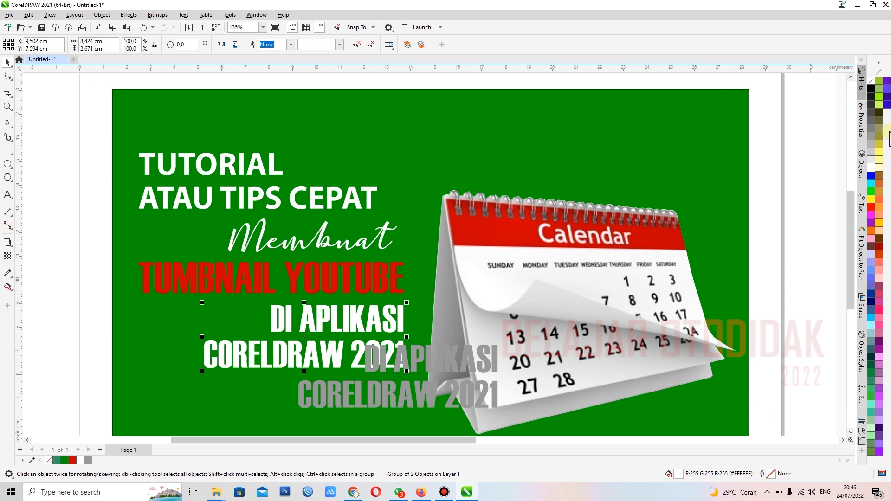
right_click(872, 170)
left_click(868, 173)
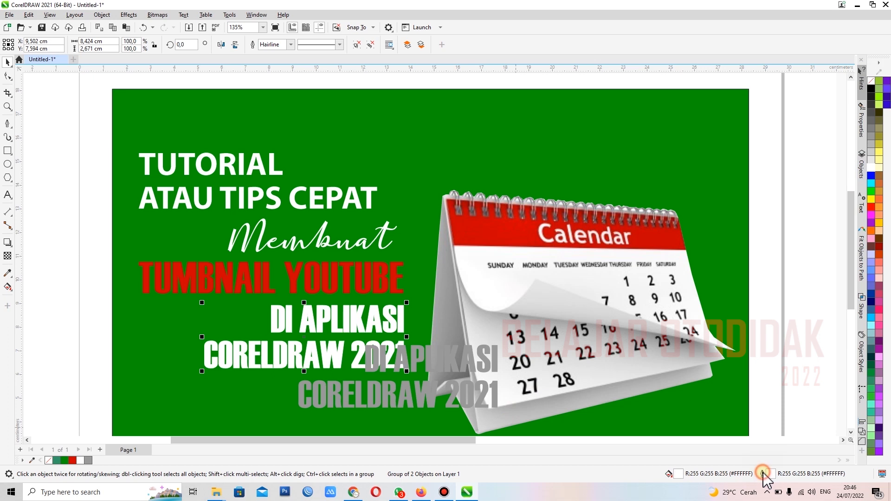
Step: Try outline widths of 0.4, 0.2 and 0.1 cm on the white text group, ending with 0.075 cm
key("F12")
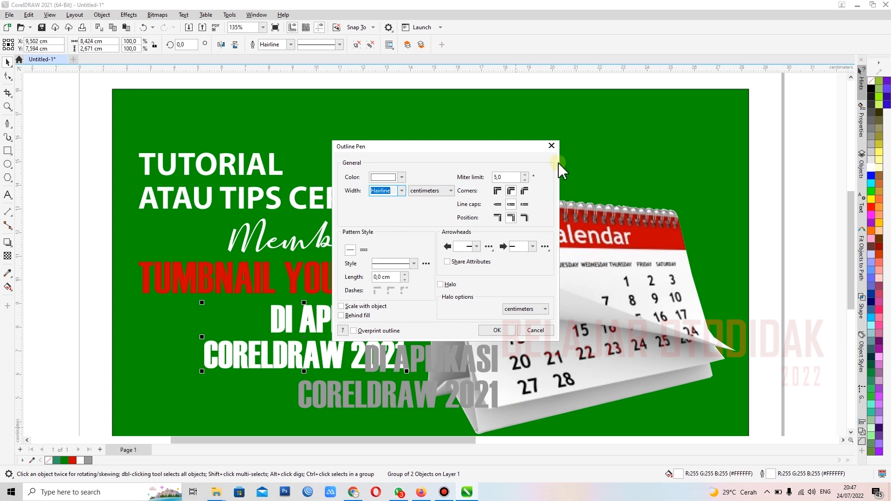
left_click(551, 147)
left_click(290, 44)
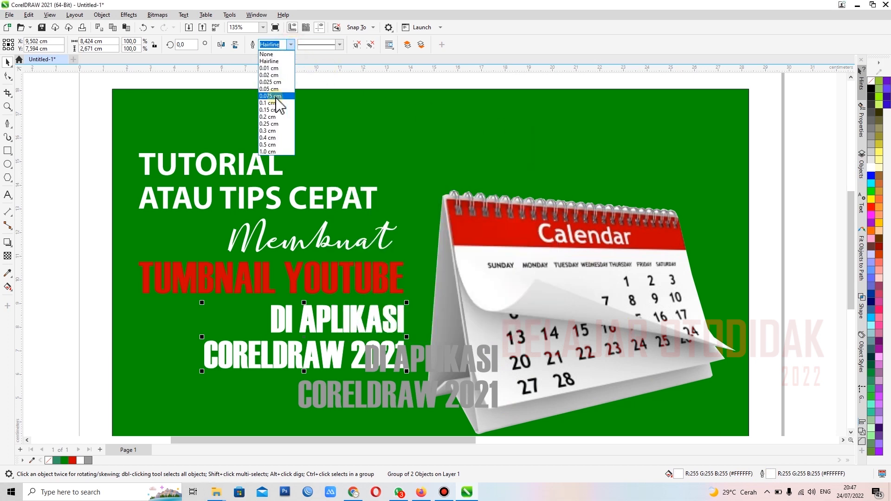
left_click(271, 138)
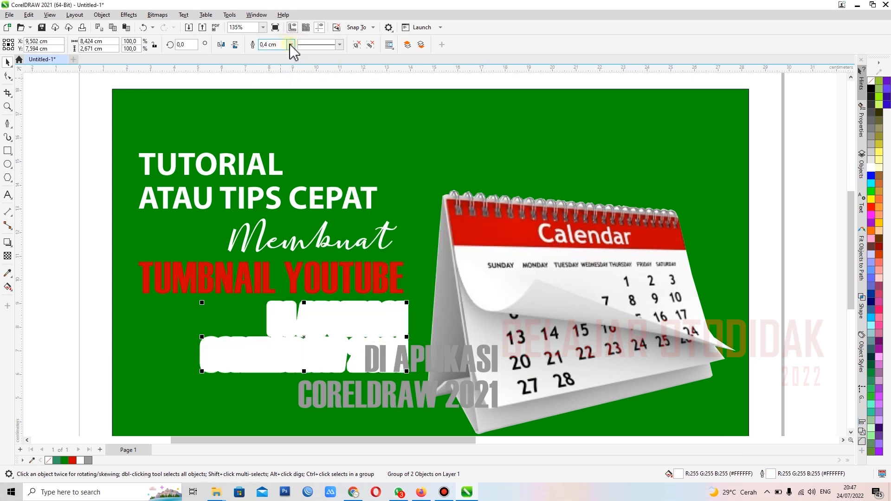
left_click(291, 44)
left_click(273, 120)
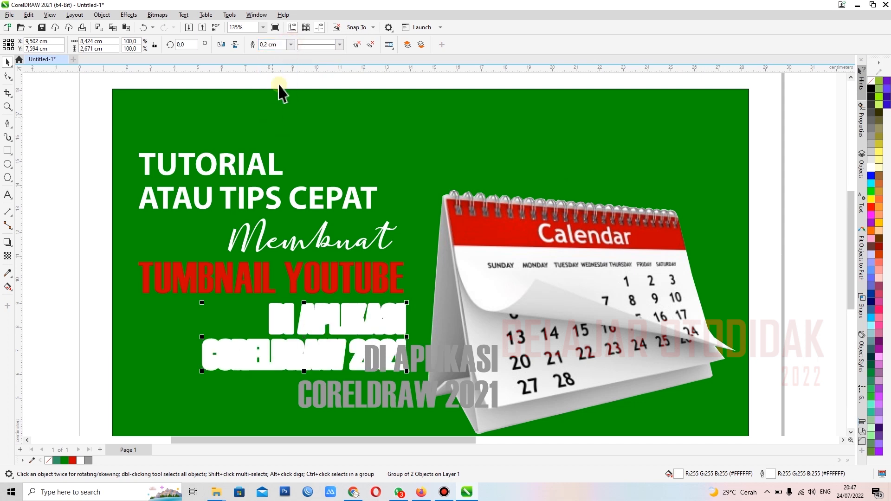
left_click(290, 45)
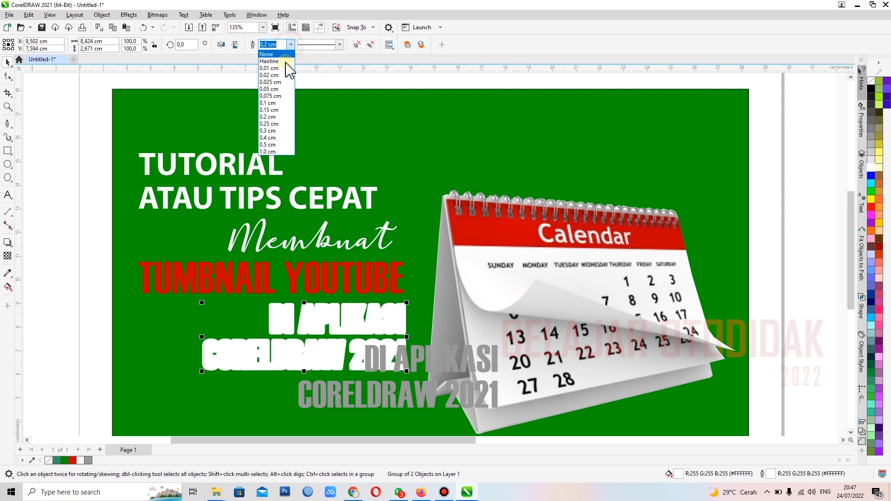
left_click(271, 104)
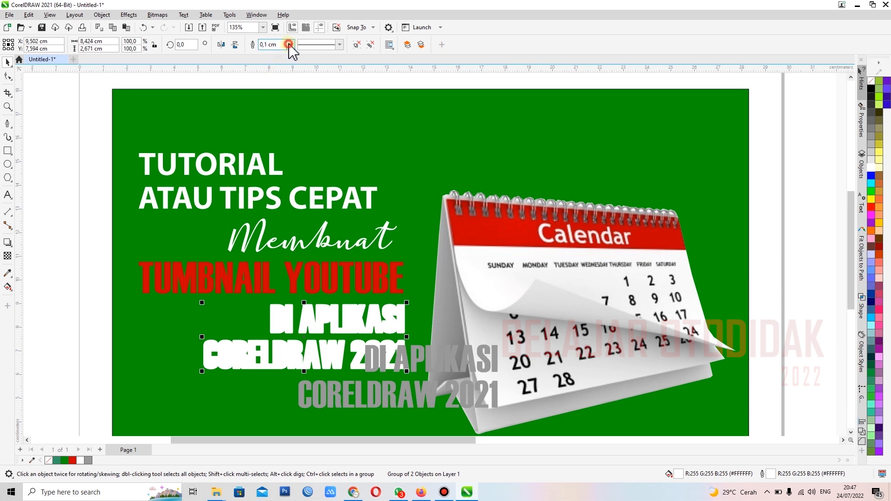
left_click(289, 44)
left_click(270, 97)
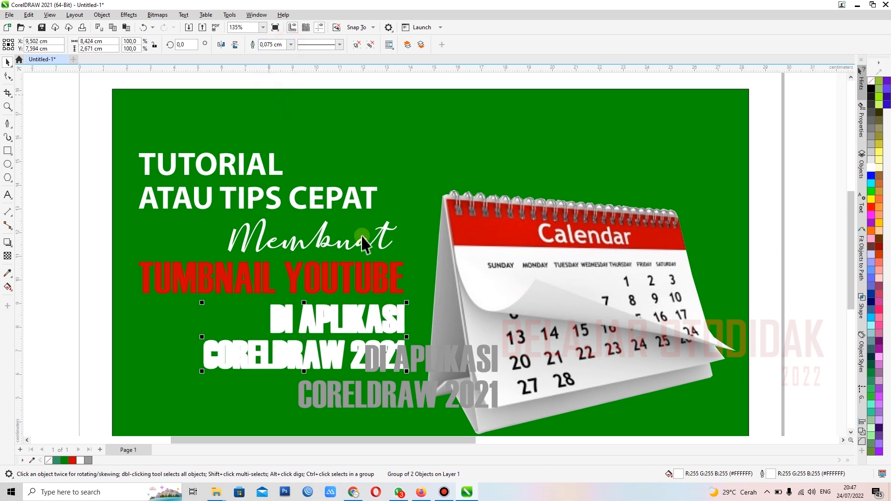
Step: Centre the grey copy of the text exactly over the white outlined group, both horizontally and vertically
left_click(416, 396)
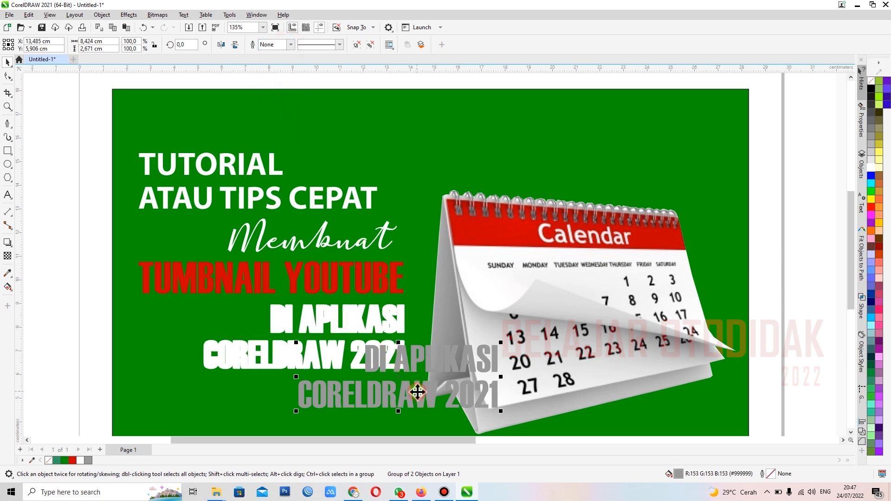
left_click(240, 367, "shift")
key("e")
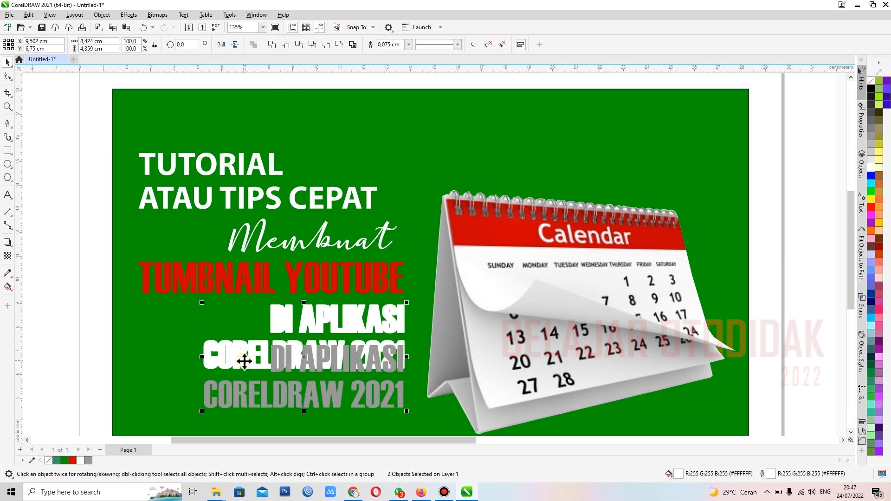
key("c")
left_click(72, 298)
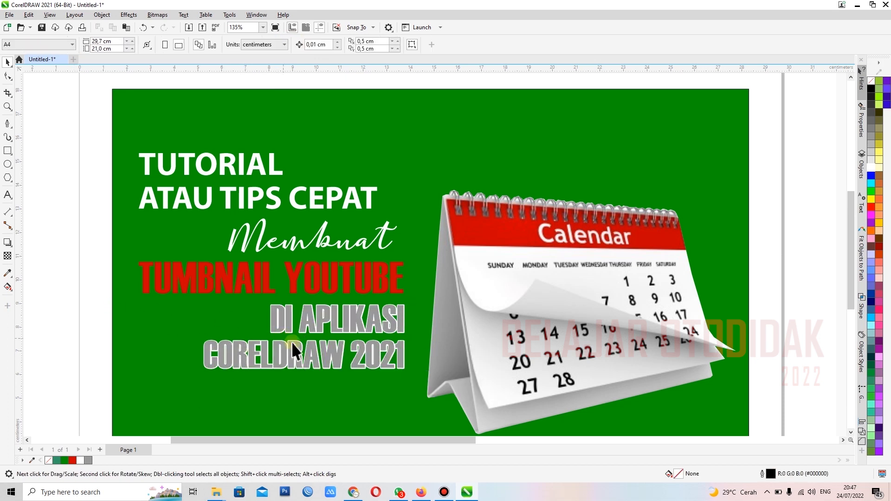
Step: Thicken the outline of the white text group behind the grey letters to 0.15 cm
scroll(411, 356, "up", 1)
scroll(411, 356, "up", 2)
scroll(390, 365, "up", 2)
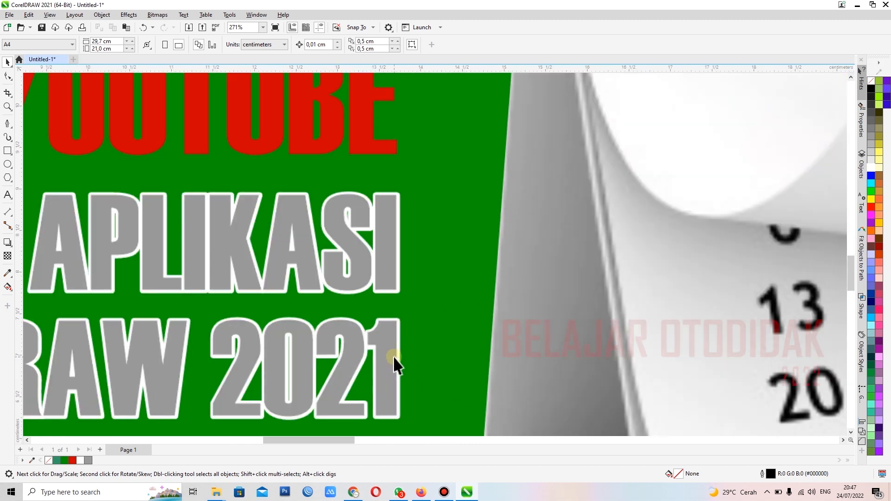
left_click(401, 349)
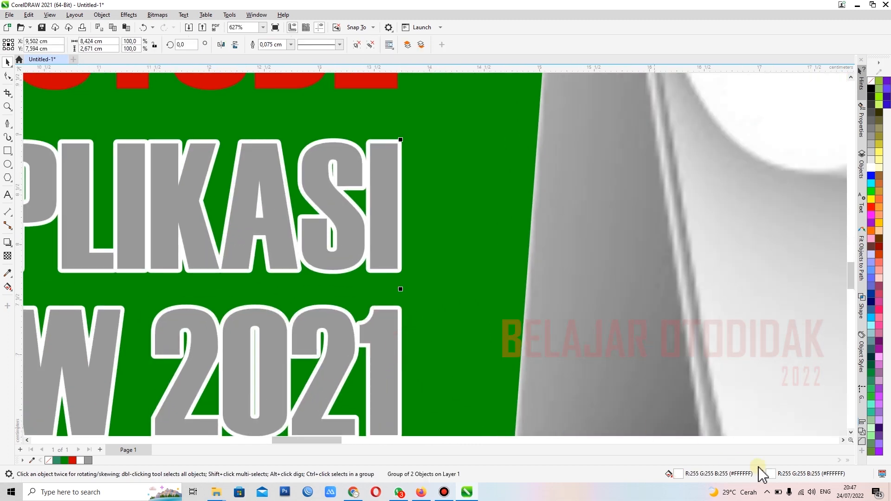
left_click(291, 45)
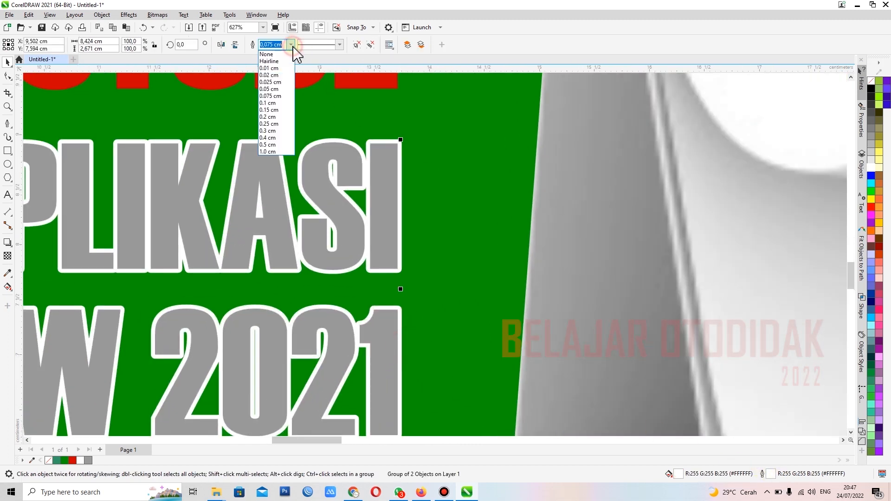
left_click(269, 106)
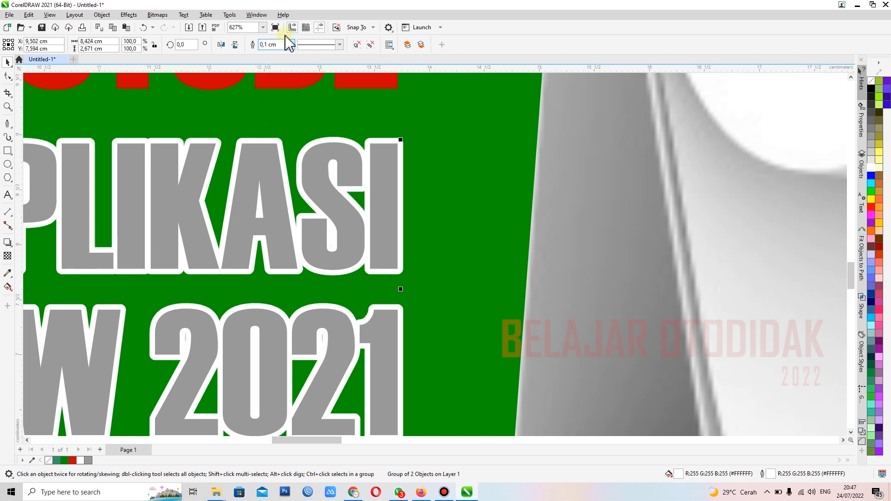
left_click(291, 45)
left_click(270, 111)
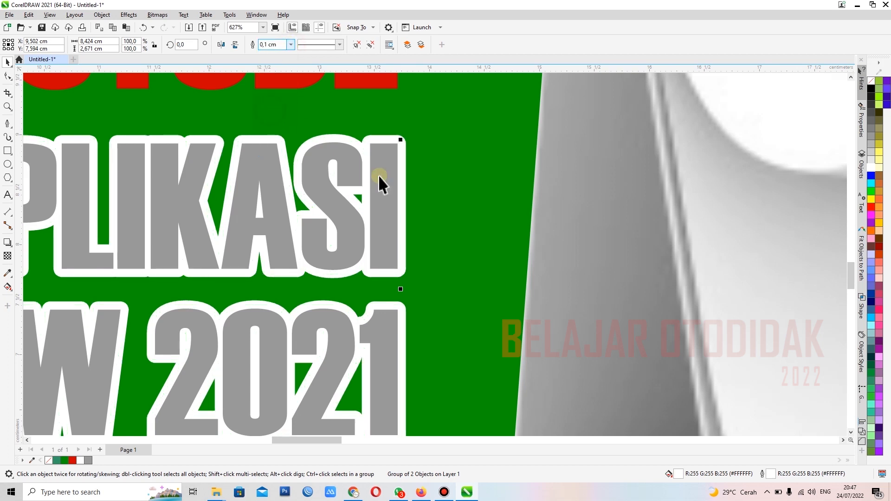
scroll(429, 209, "down", 1)
scroll(428, 204, "down", 3)
left_click(92, 264)
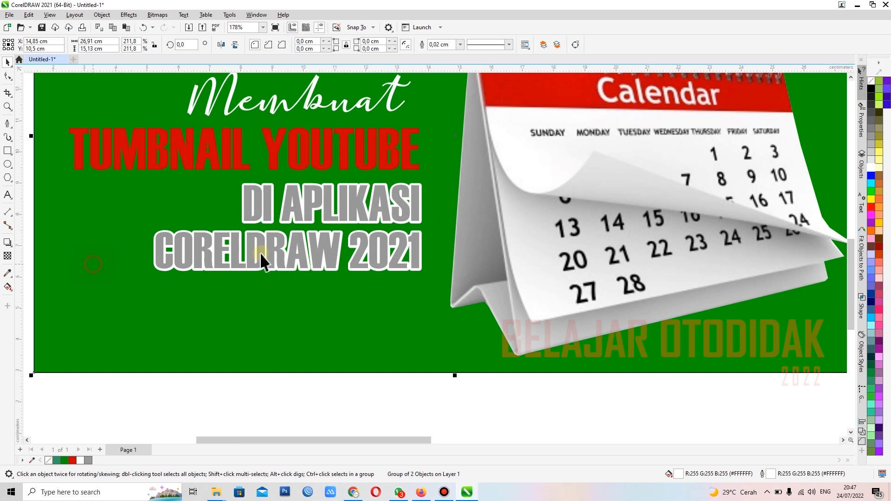
Step: Change the fill of the front DI APLIKASI / CORELDRAW 2021 group to dark grey
scroll(333, 238, "up", 1)
left_click(379, 253)
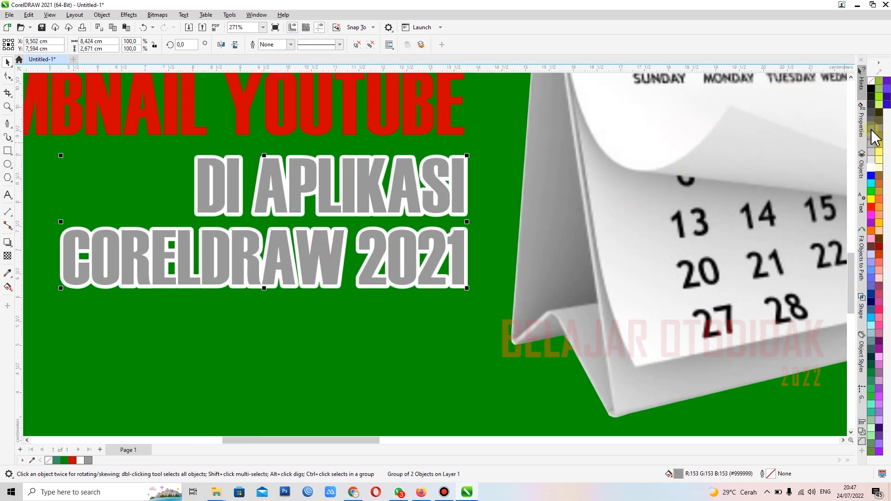
left_click(872, 131)
scroll(377, 297, "down", 5)
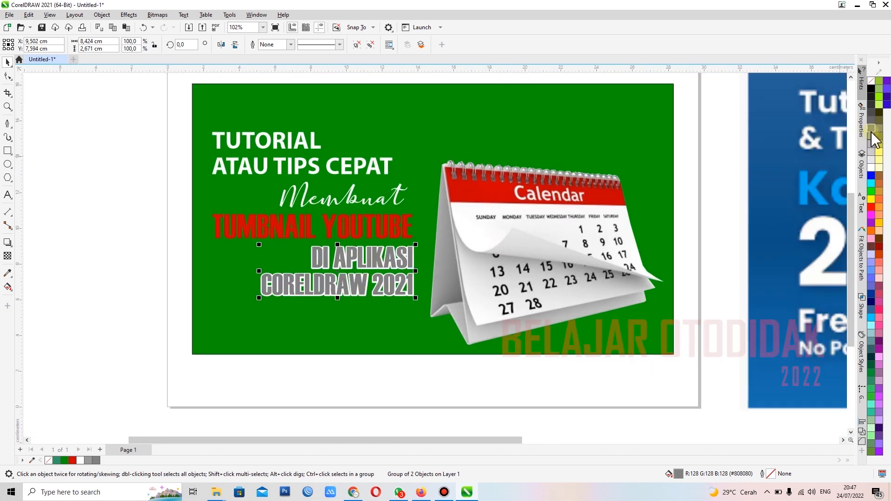
left_click(872, 115)
left_click(91, 275)
Step: Widen the letter spacing of TUMBNAIL YOUTUBE and scale the line down to about 11.18 cm wide, ending flush with the text below
scroll(360, 222, "up", 1)
scroll(359, 222, "up", 2)
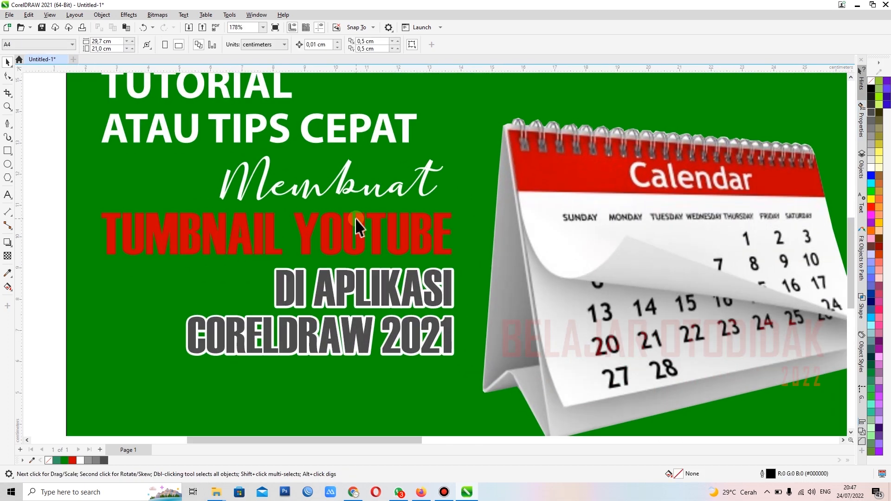
left_click(325, 231)
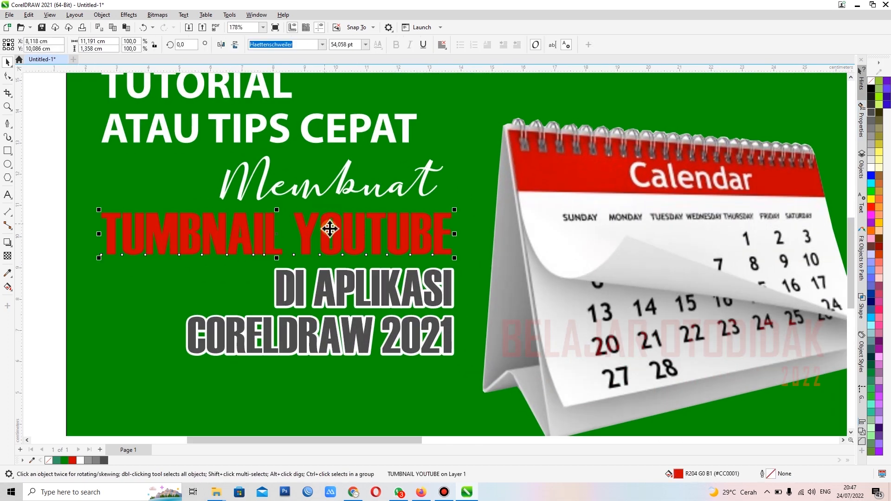
scroll(329, 232, "up", 2)
scroll(341, 227, "down", 2)
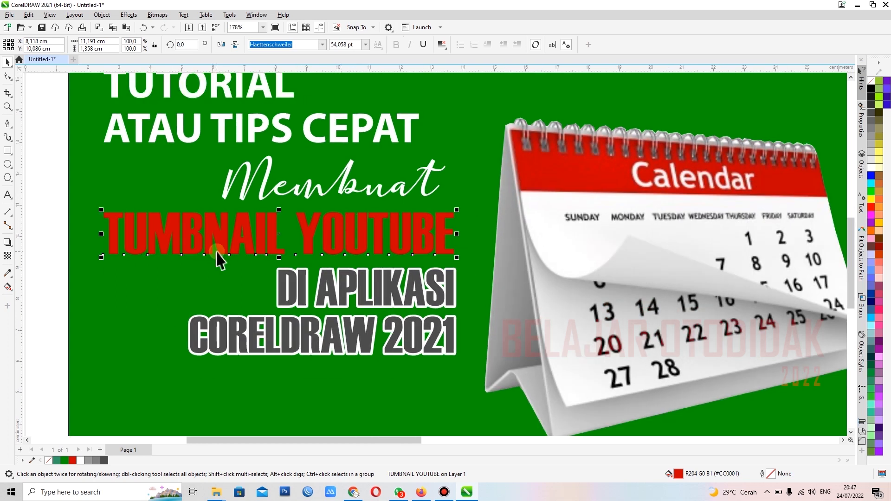
left_click(8, 77)
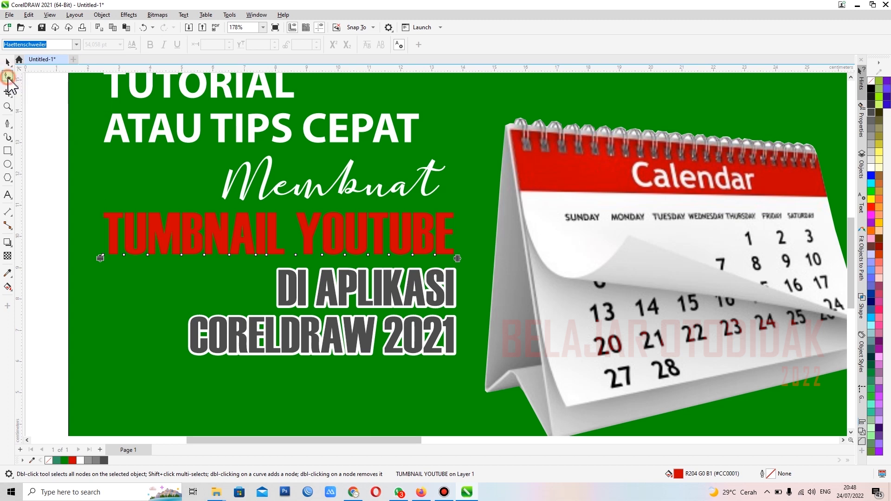
left_click_drag(459, 259, 510, 266)
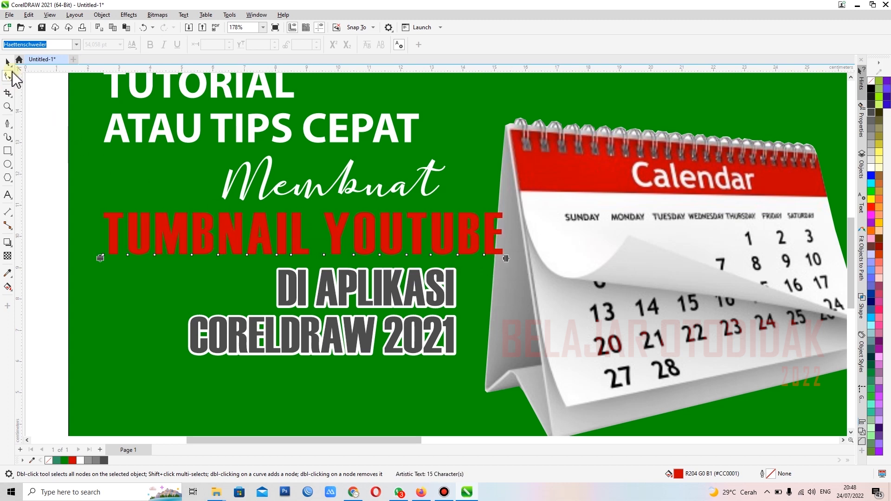
left_click(8, 62)
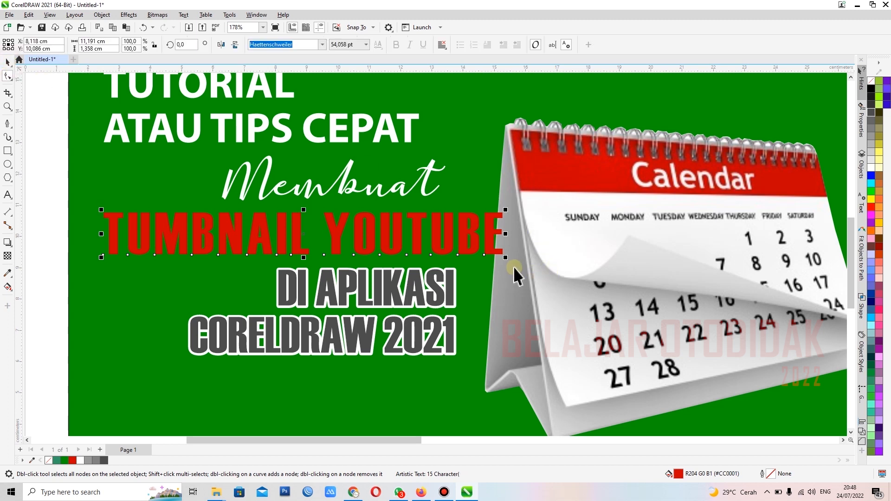
left_click_drag(506, 257, 470, 271)
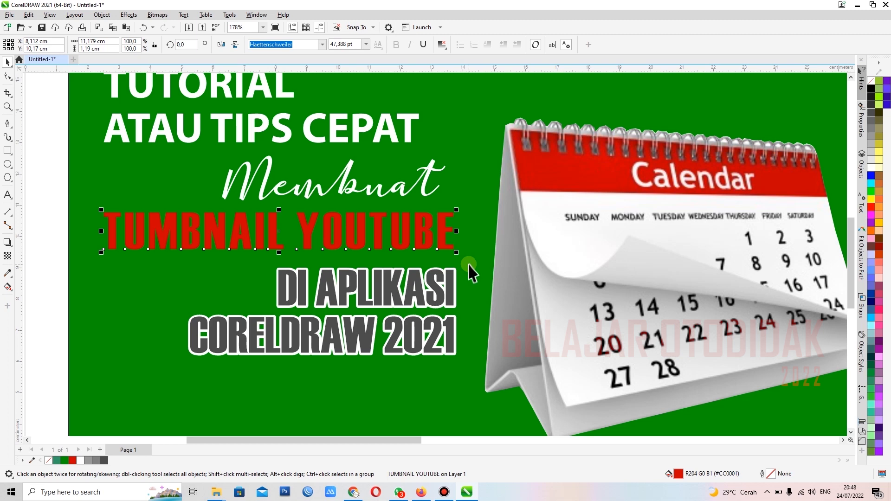
Step: Duplicate the red TUMBNAIL YOUTUBE line and place the copy higher and further right, overlapping the word Membuat
scroll(308, 312, "down", 2)
left_click(69, 238)
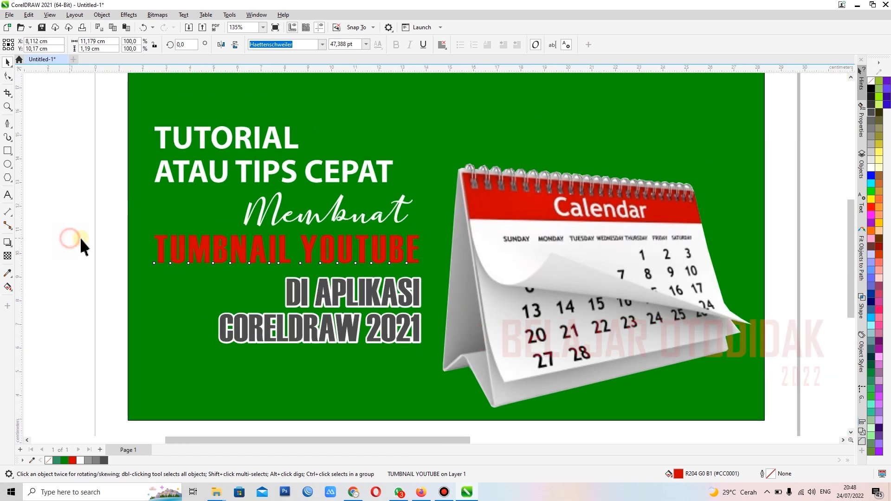
scroll(272, 258, "up", 4)
left_click(193, 274)
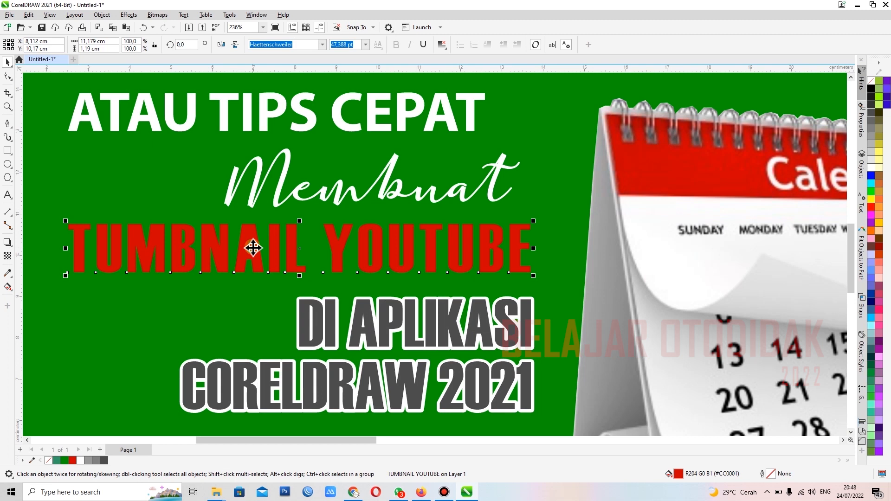
scroll(254, 248, "down", 1)
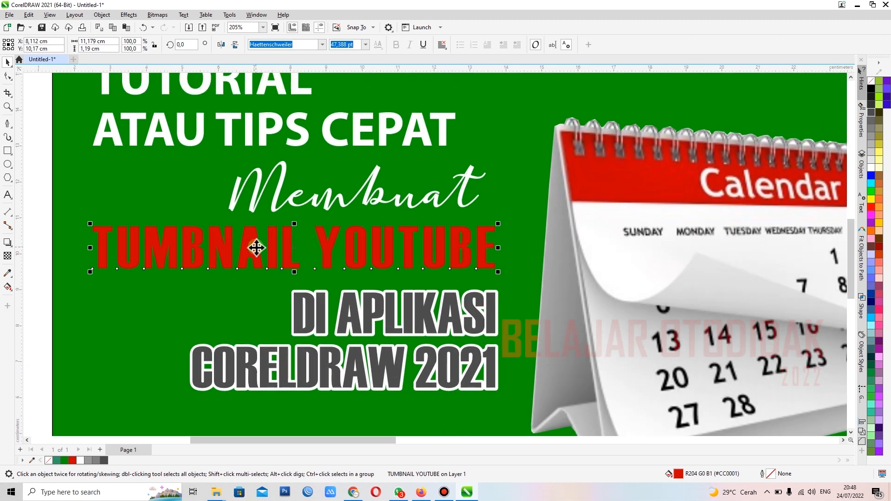
left_click_drag(256, 248, 365, 202)
right_click(366, 201)
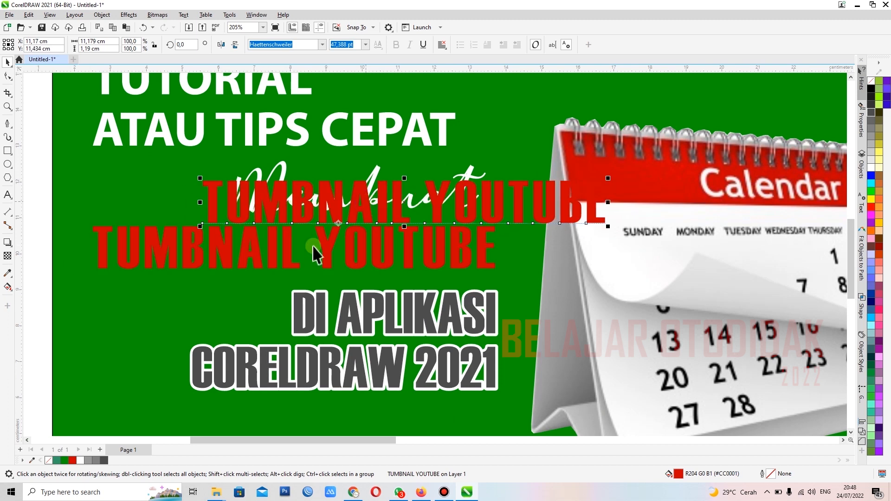
Step: Give the original TUMBNAIL YOUTUBE line a white fill and a white outline
left_click(289, 253)
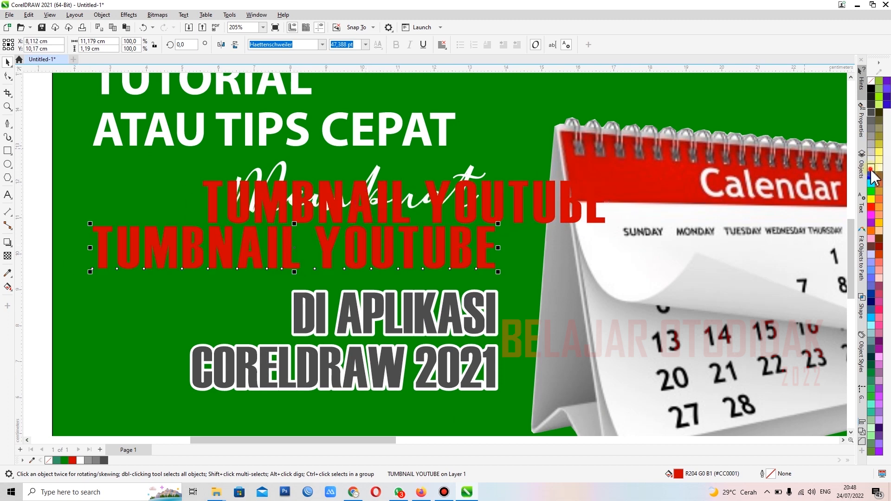
right_click(871, 170)
left_click(826, 174)
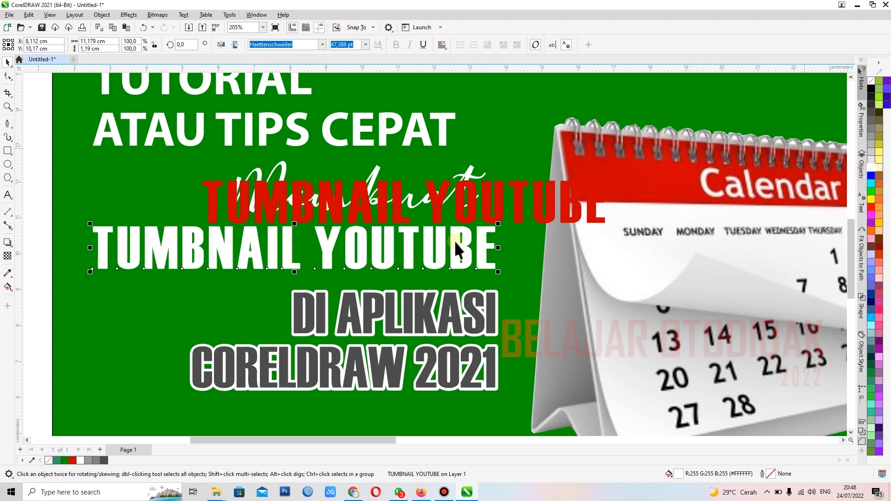
Step: Add a block shadow about 0.25 cm deep, running almost straight down, to the white TUMBNAIL YOUTUBE text
left_click(12, 247)
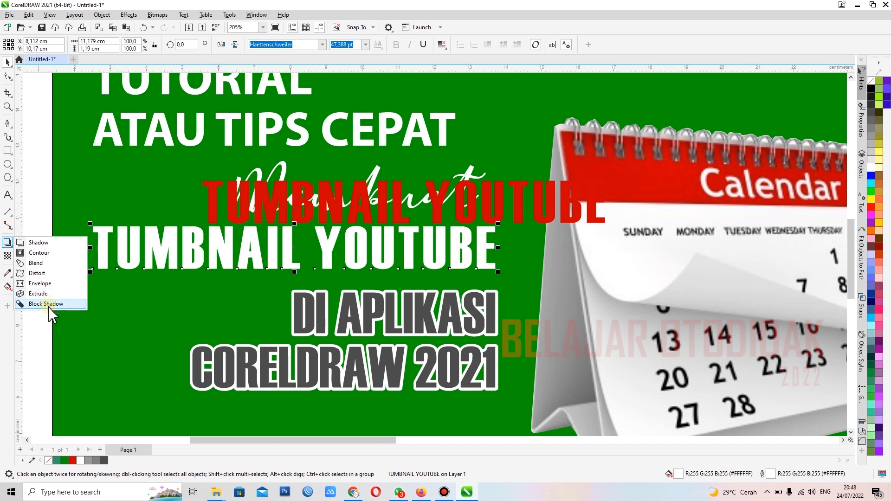
left_click(223, 250)
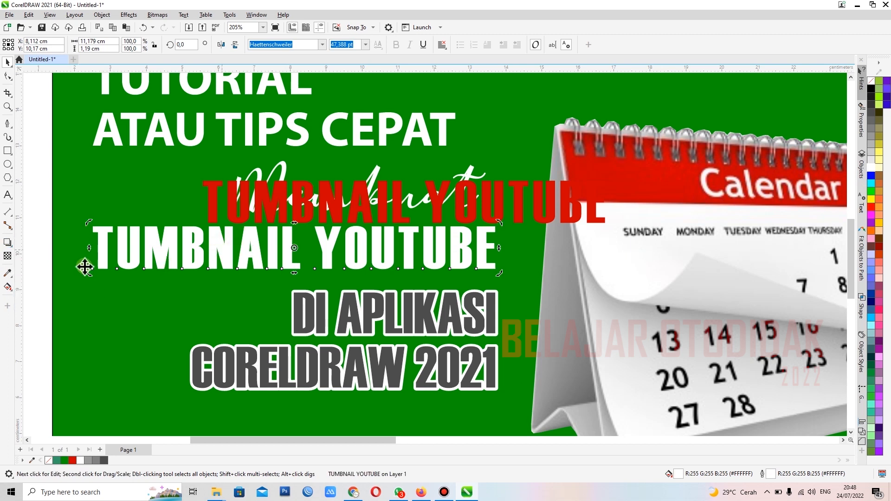
left_click(11, 246)
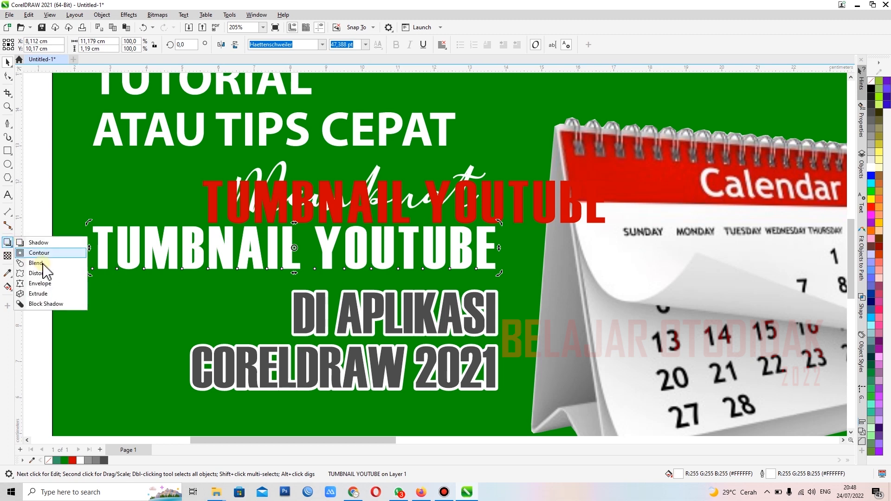
left_click(47, 305)
left_click_drag(273, 243, 294, 258)
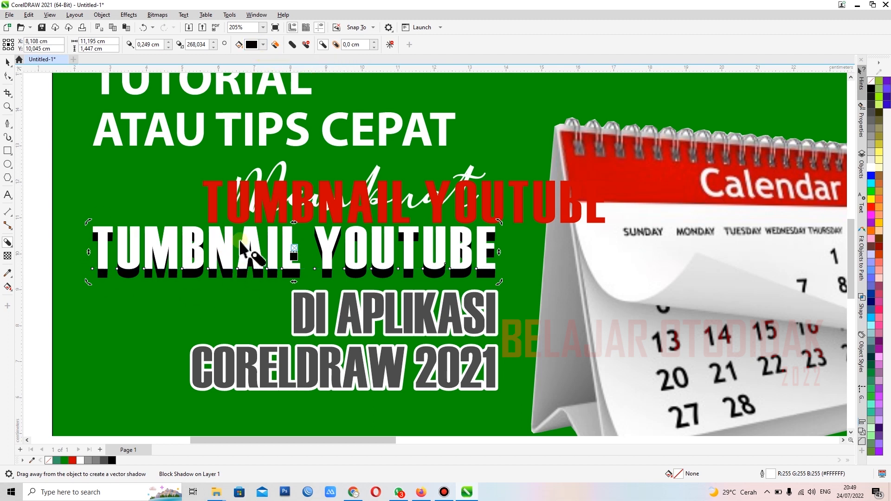
Step: Change the block shadow colour of TUMBNAIL YOUTUBE to light grey #DBD0D0
left_click(264, 45)
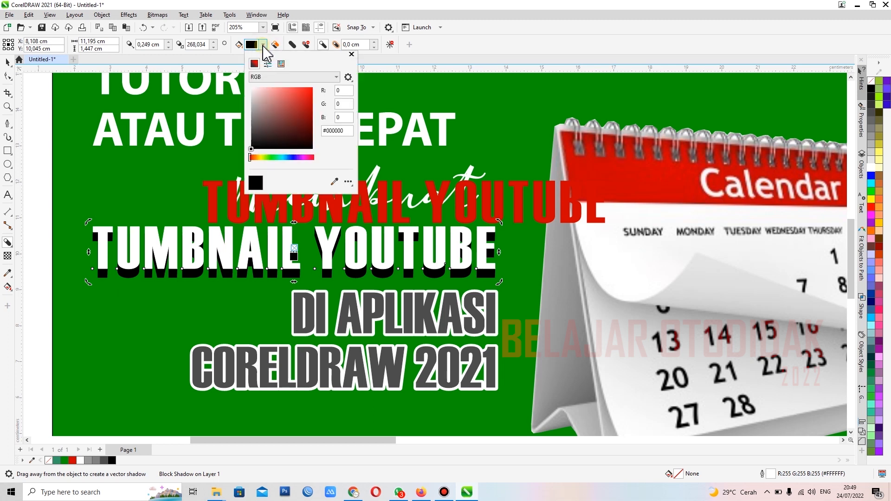
left_click(257, 98)
left_click(254, 96)
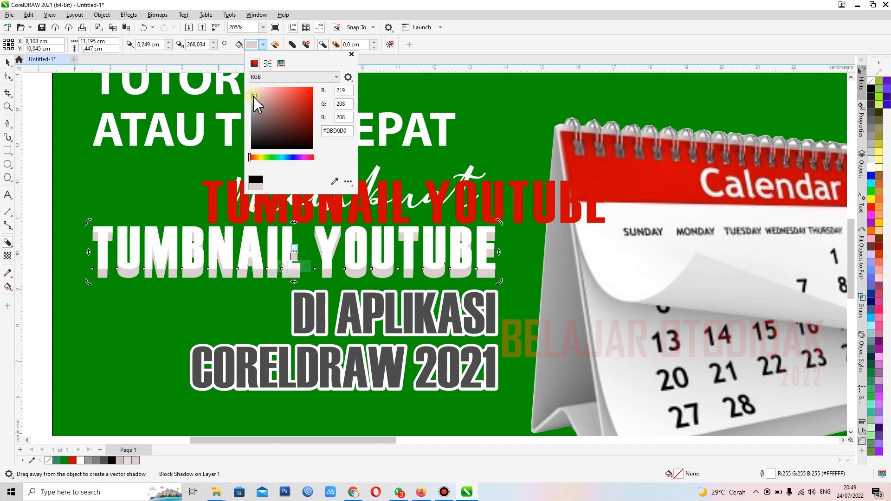
left_click(7, 63)
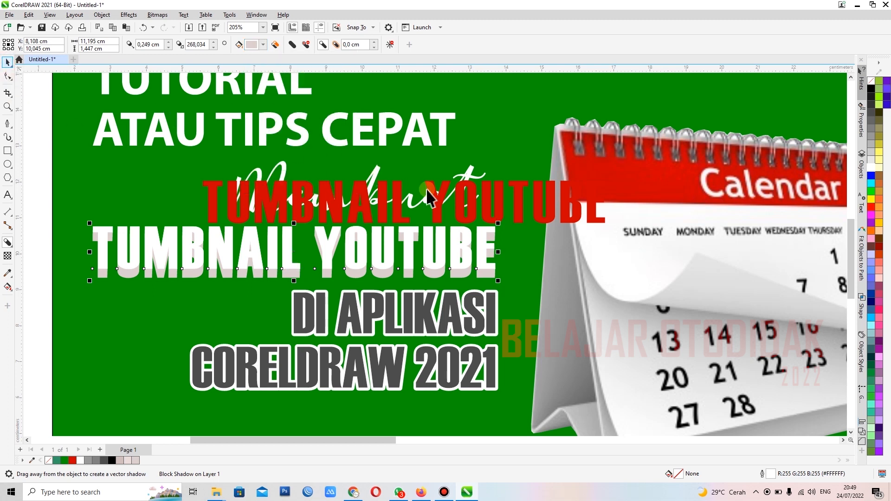
Step: Centre the red TUMBNAIL YOUTUBE copy over the white shadowed text, both horizontally and vertically
left_click(450, 207)
left_click(275, 266, "shift")
key("c")
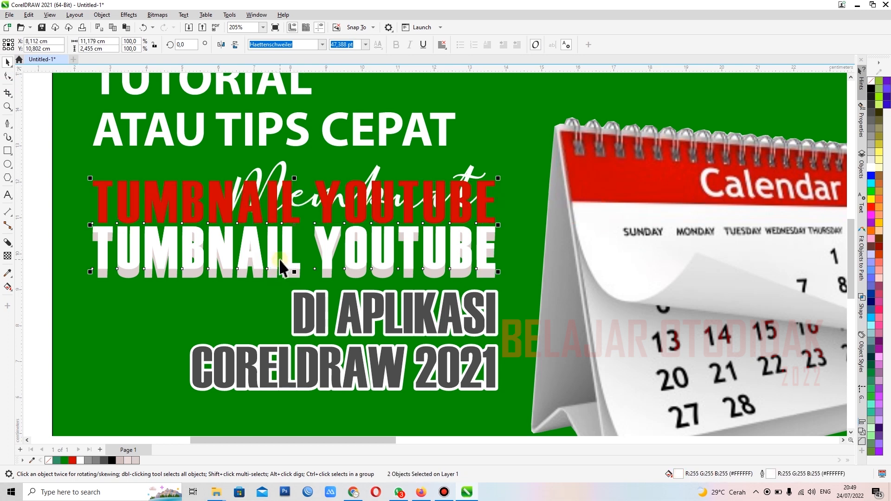
key("e")
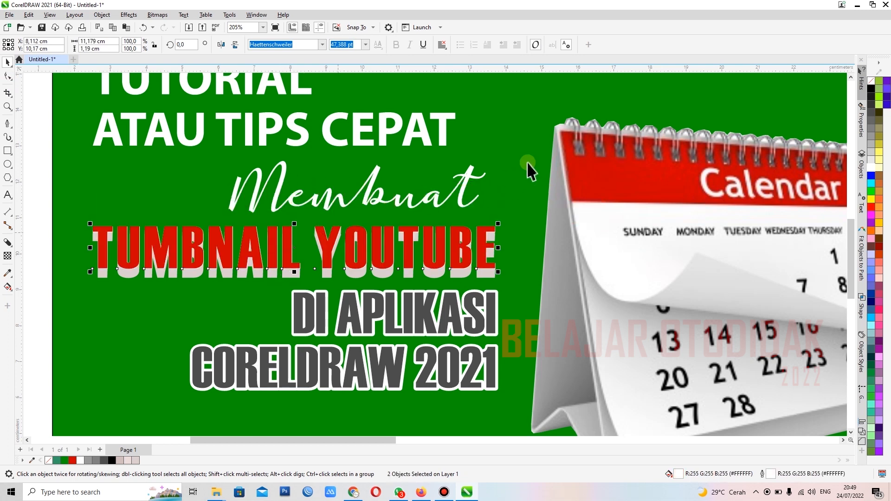
scroll(375, 255, "down", 2)
left_click(65, 252)
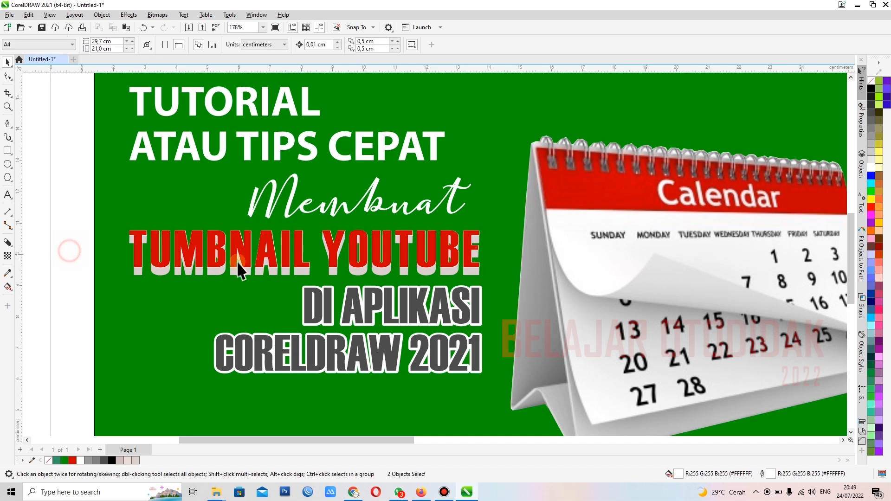
Step: Move the red TUMBNAIL YOUTUBE copy slightly upward to uncover the white text behind it, and select that white text
scroll(268, 269, "up", 3)
scroll(274, 271, "up", 1)
scroll(404, 252, "up", 1)
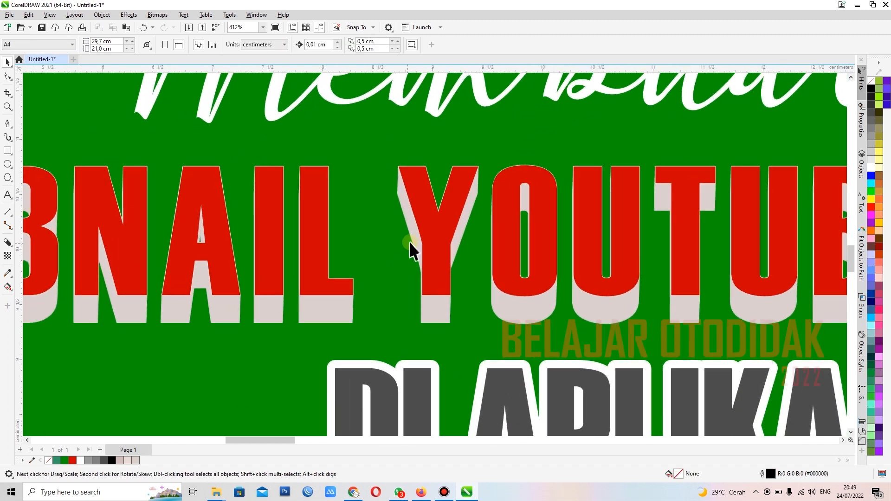
left_click(439, 310)
scroll(448, 299, "down", 1)
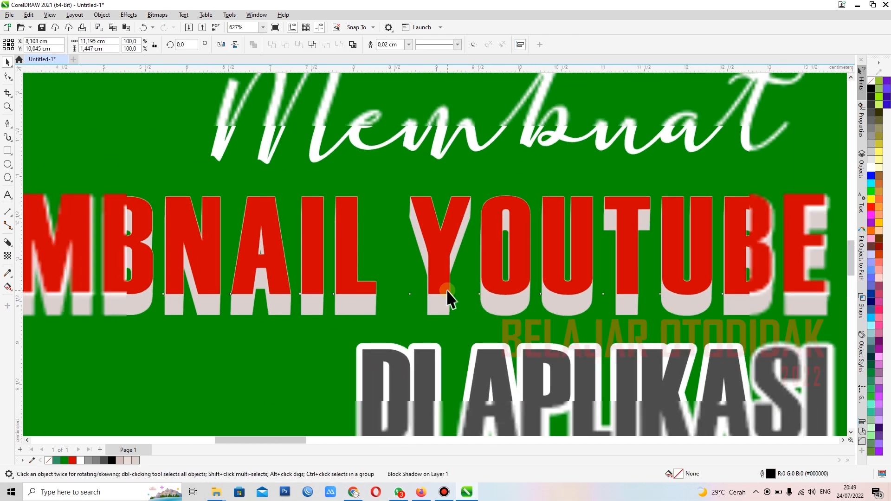
scroll(403, 290, "down", 1)
scroll(666, 248, "down", 1)
scroll(695, 232, "up", 2)
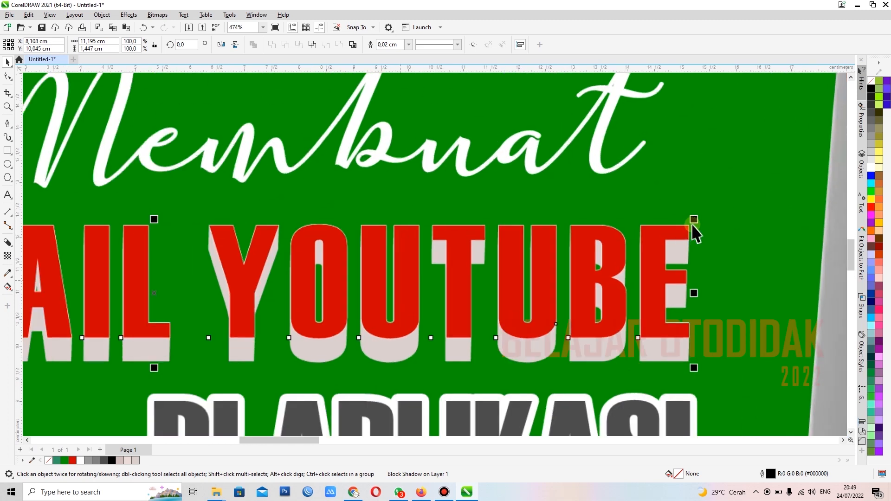
scroll(697, 229, "up", 3)
left_click(707, 170)
left_click(632, 249)
left_click_drag(616, 238, 605, 161)
left_click(662, 249)
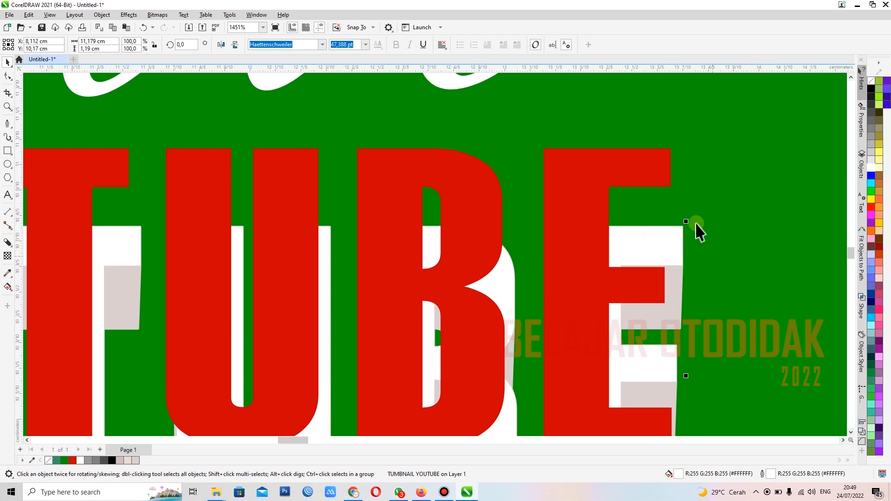
Step: Set the outline width of the white TUMBNAIL YOUTUBE text to 0.075 cm
left_click(366, 44)
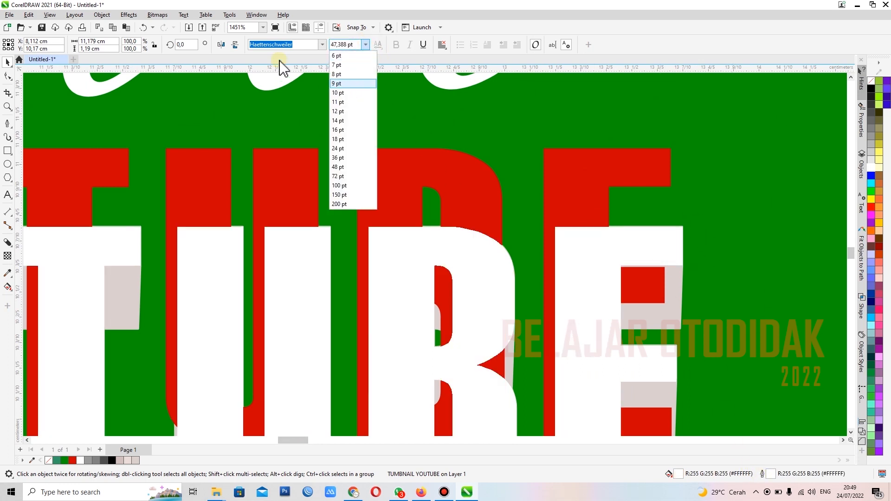
left_click(762, 474)
left_click(762, 474)
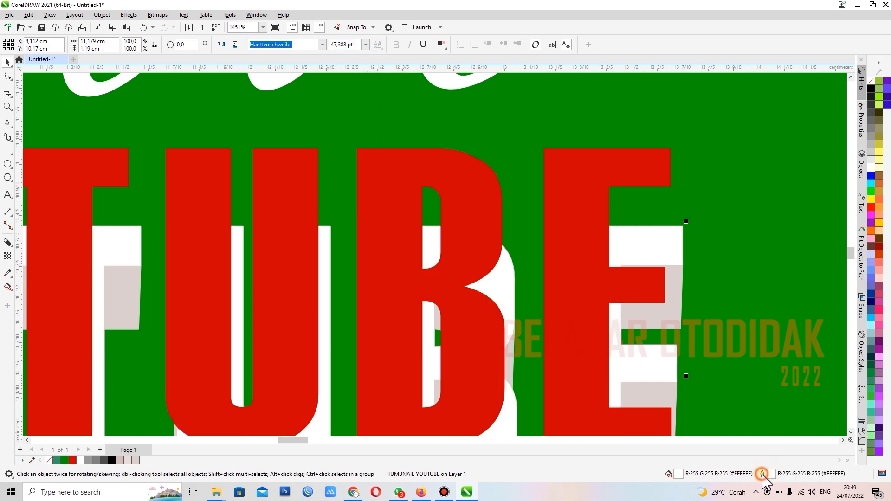
left_click(402, 191)
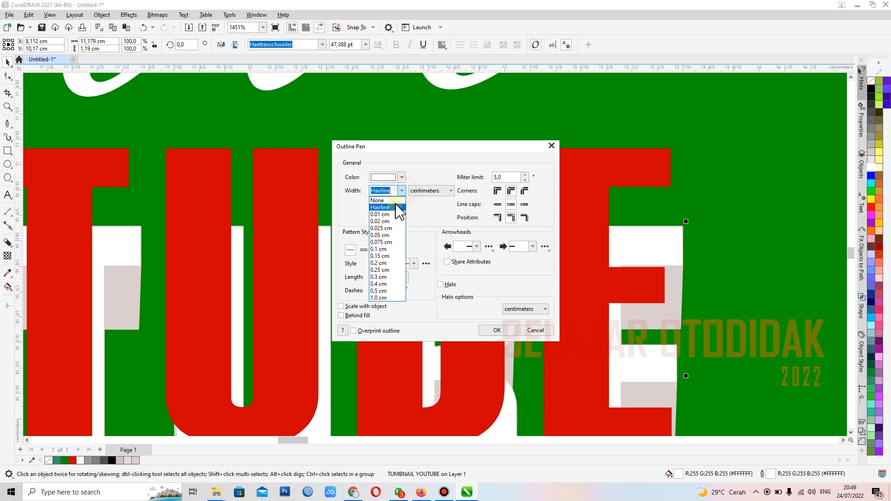
left_click(379, 242)
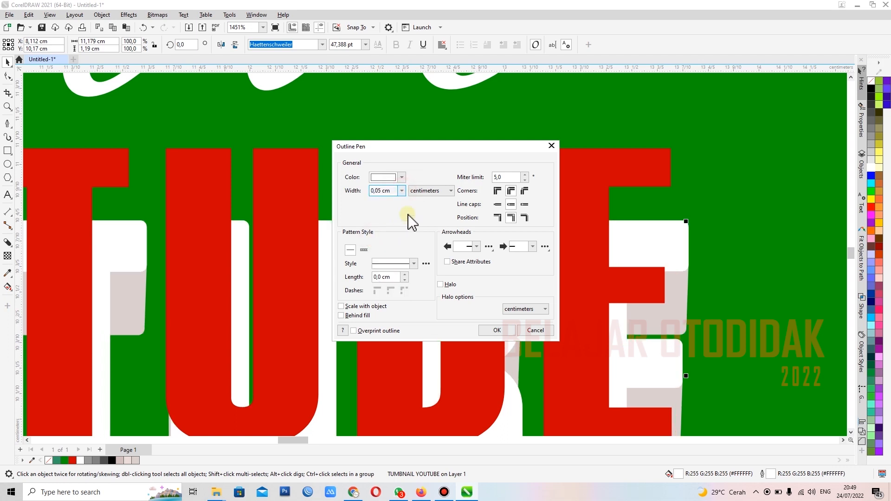
left_click(401, 191)
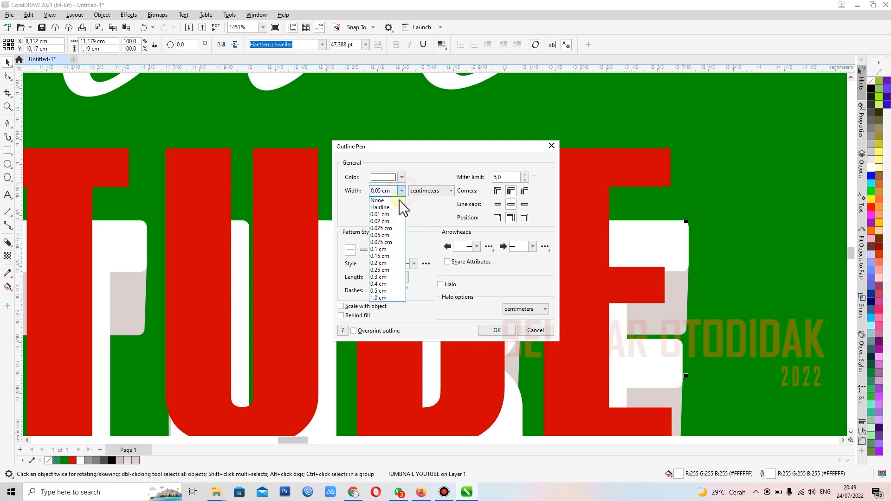
left_click(384, 242)
left_click(495, 330)
Step: Realign the red TUMBNAIL YOUTUBE copy exactly over the white outlined text and check the layered lettering
left_click(586, 215)
left_click(685, 238, "shift")
scroll(684, 237, "down", 3)
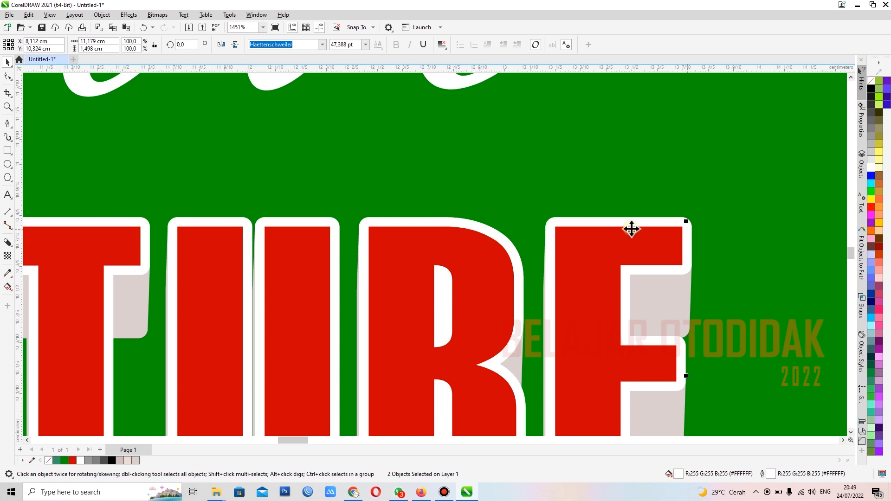
scroll(600, 216, "down", 8)
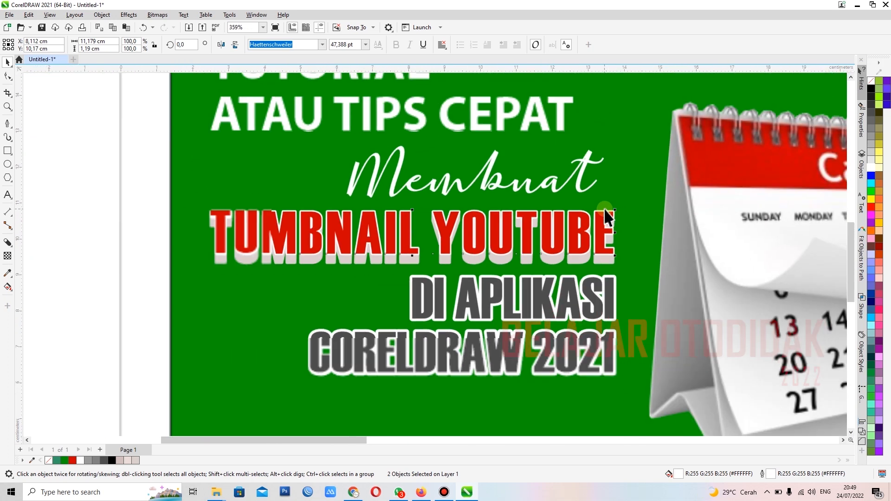
left_click(103, 228)
scroll(358, 225, "up", 6)
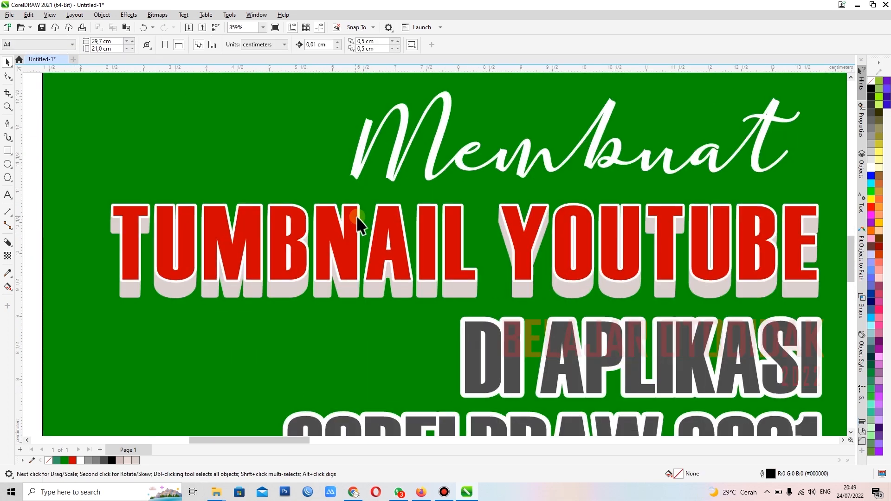
scroll(391, 238, "down", 2)
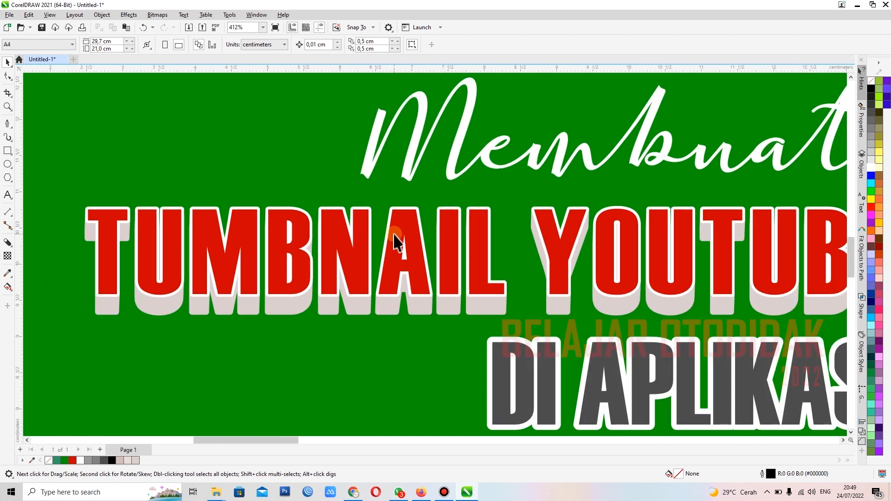
scroll(312, 264, "down", 1)
scroll(313, 264, "down", 6)
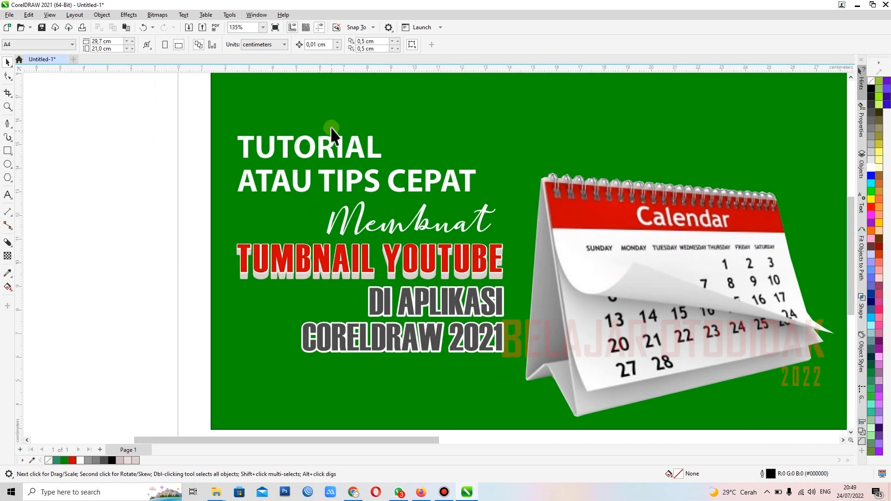
Step: Group the TUTORIAL and ATAU TIPS CEPAT lines into one object
scroll(333, 134, "up", 3)
left_click(319, 166)
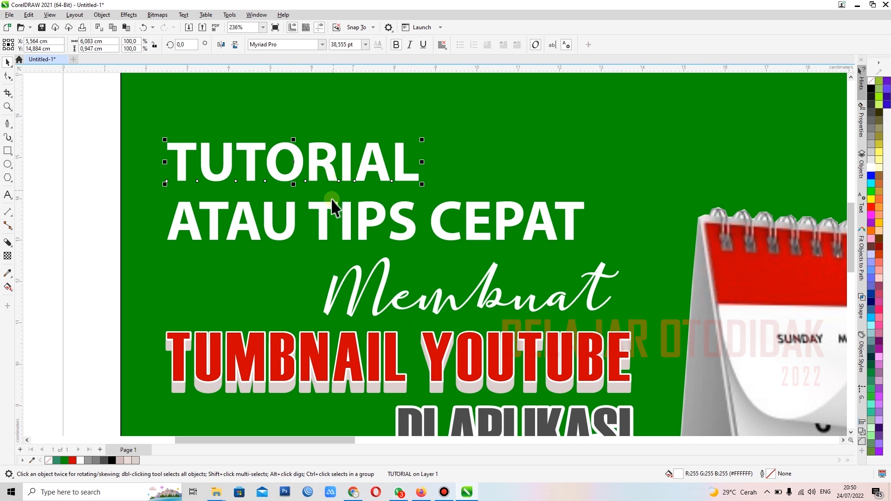
left_click(326, 214, "shift")
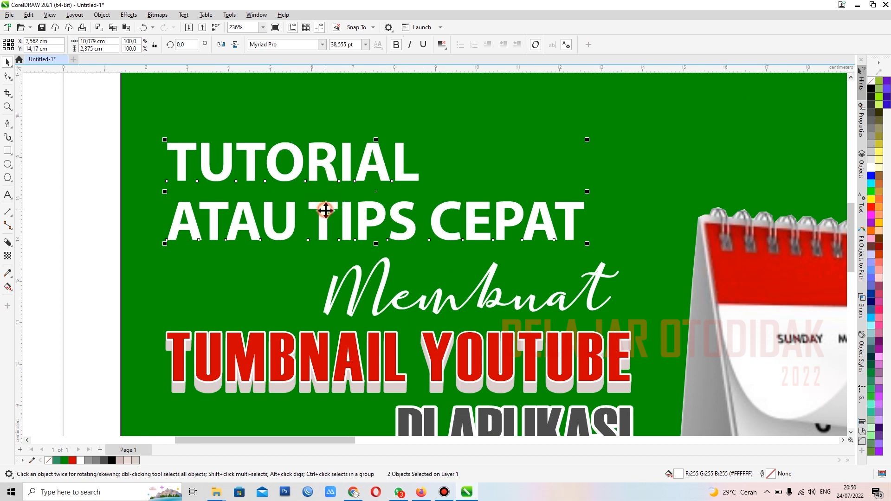
left_click_drag(84, 107, 628, 270)
key("ctrl+g")
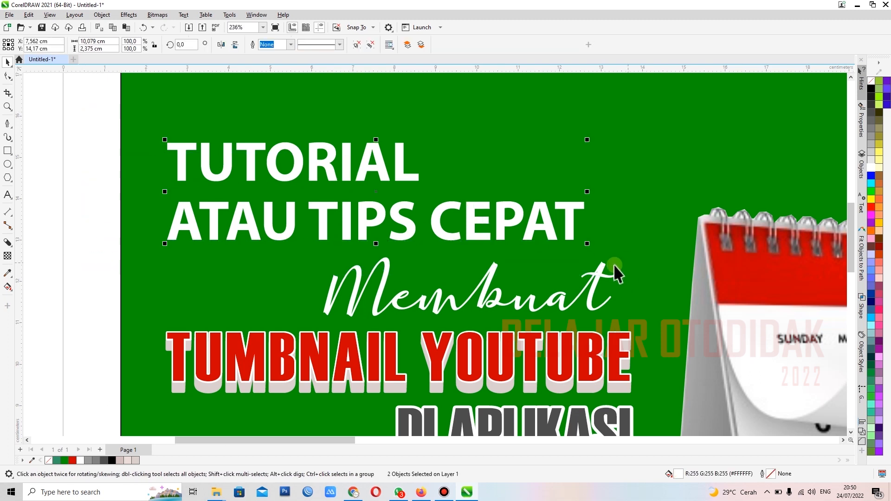
left_click(73, 186)
left_click(181, 172)
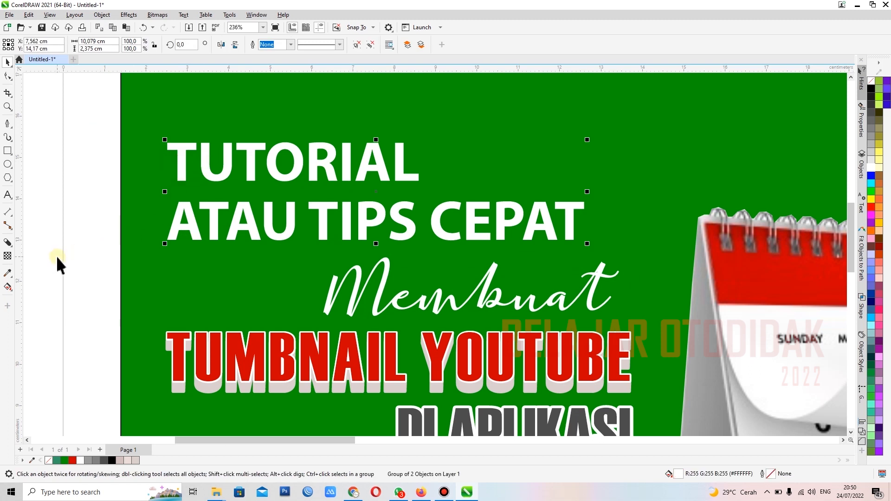
left_click(213, 204, "ctrl")
left_click(64, 173)
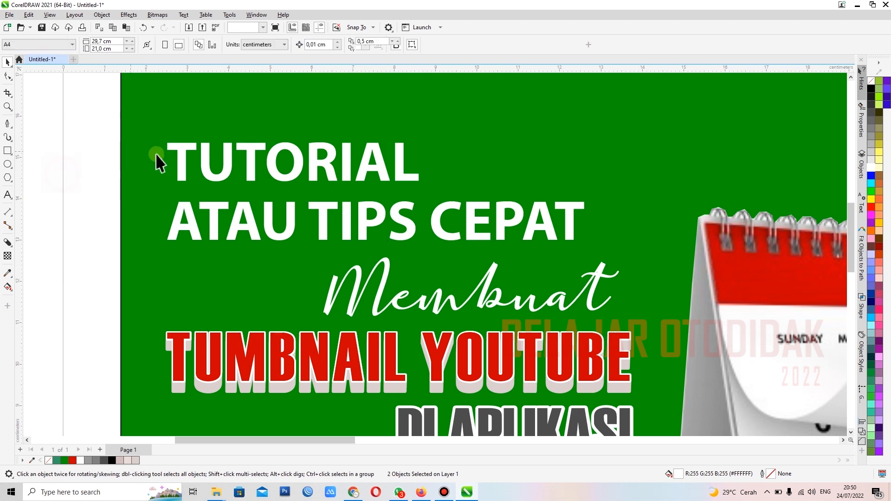
Step: Select the white TUTORIAL and ATAU TIPS CEPAT lines together and group them as a single object
left_click(182, 160)
left_click(215, 220, "shift")
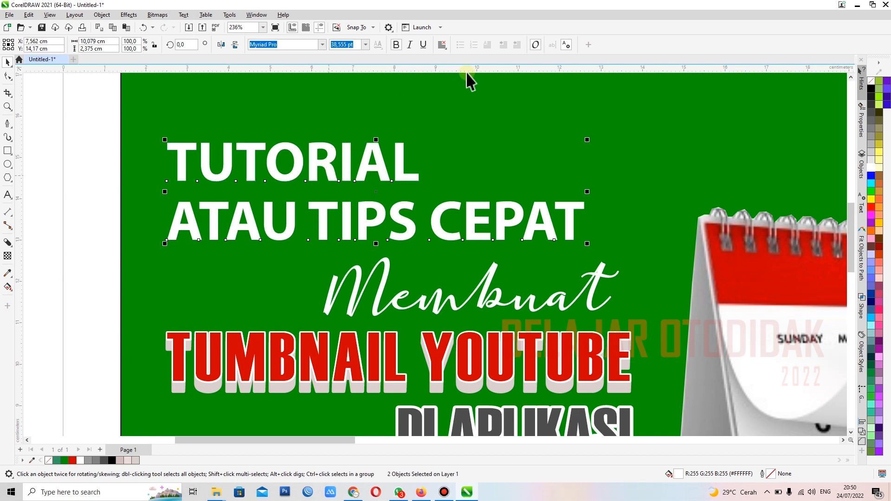
right_click(329, 170)
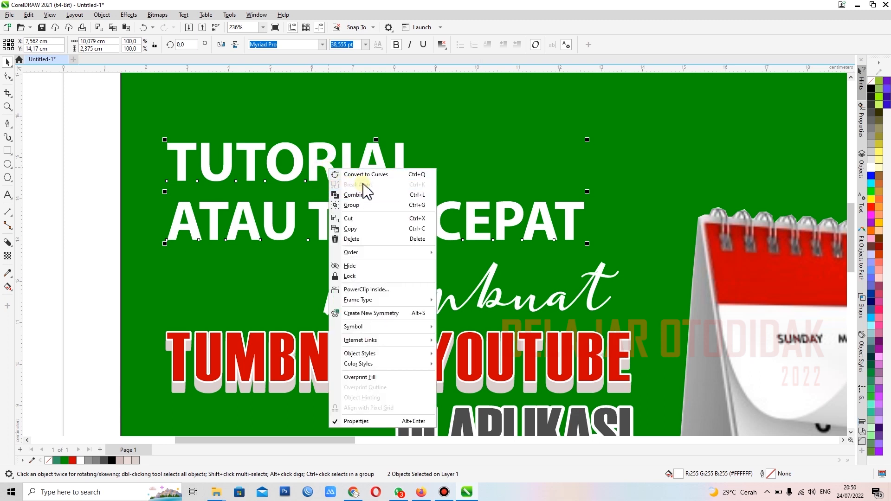
left_click(357, 206)
left_click(93, 227)
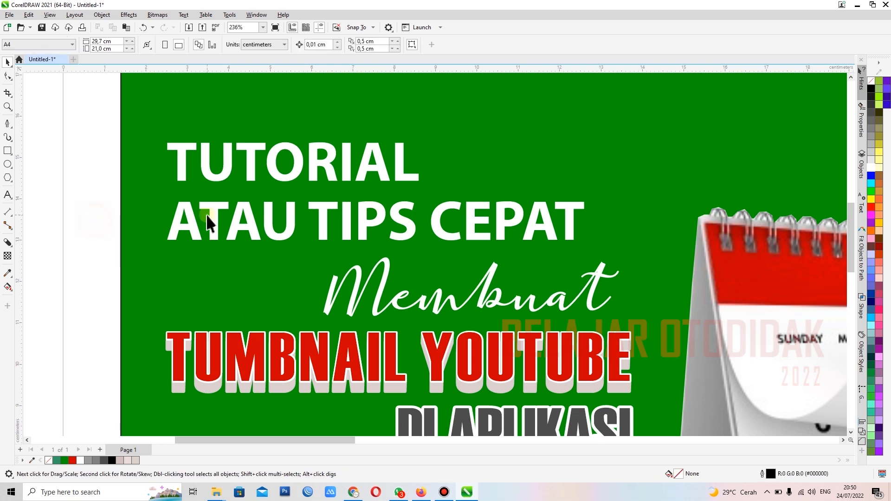
Step: Try a downward drop shadow on the grouped TUTORIAL and ATAU TIPS CEPAT lines and undo it
left_click(218, 229)
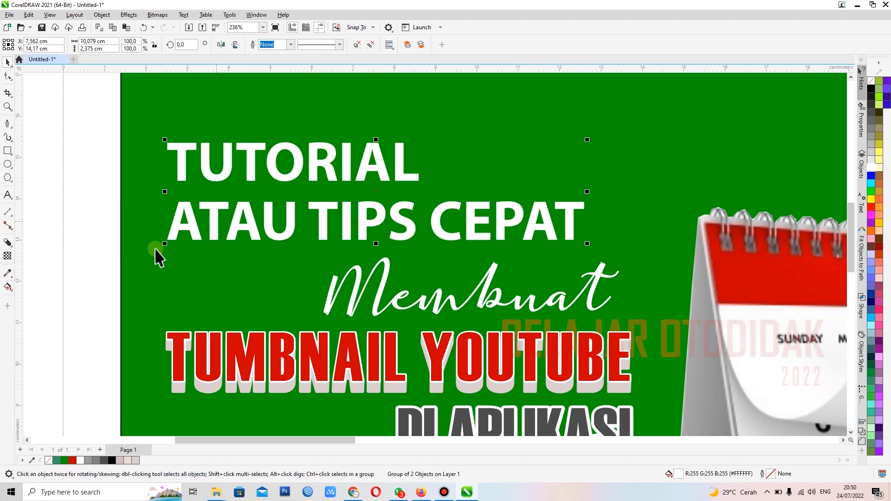
left_click(13, 247)
left_click(28, 243)
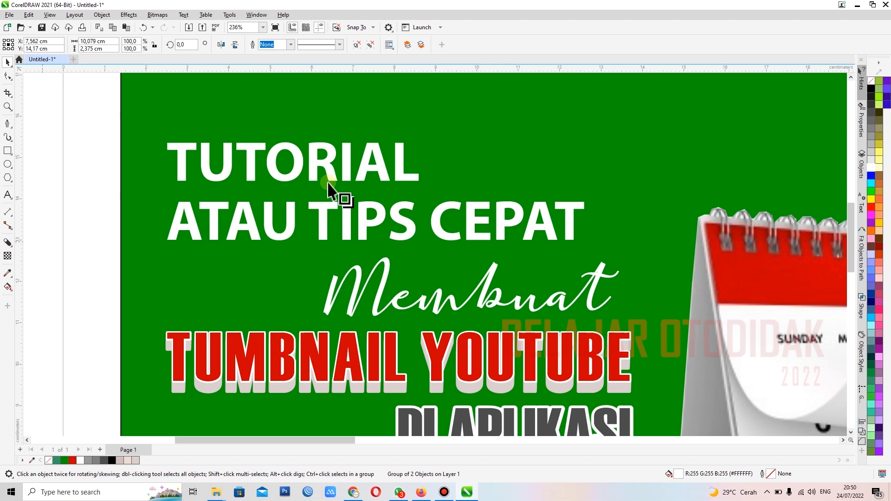
left_click_drag(353, 163, 377, 248)
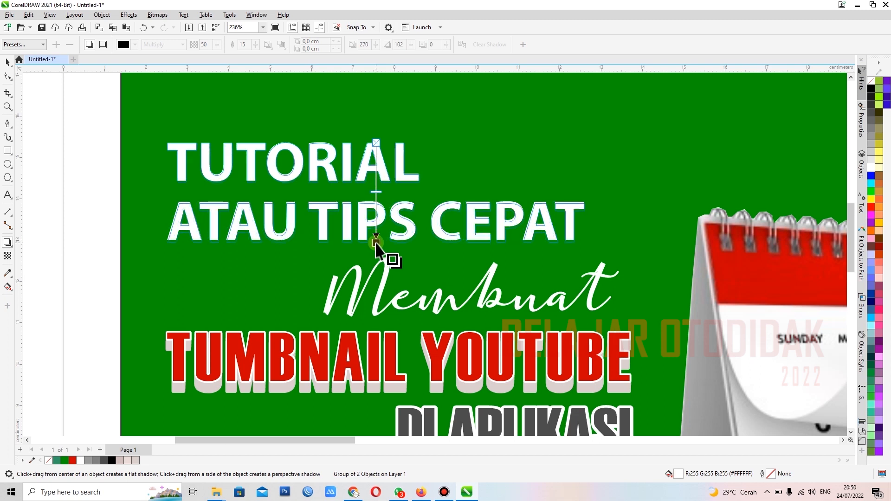
left_click_drag(376, 244, 376, 244)
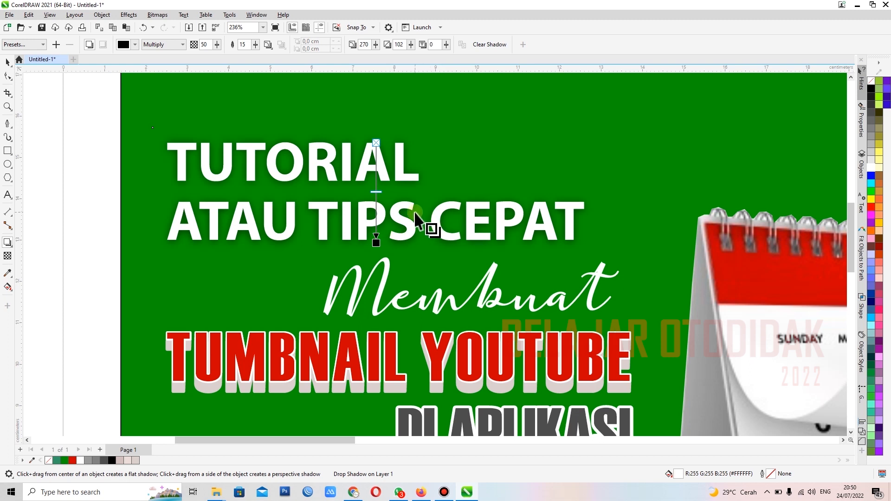
key("ctrl+z")
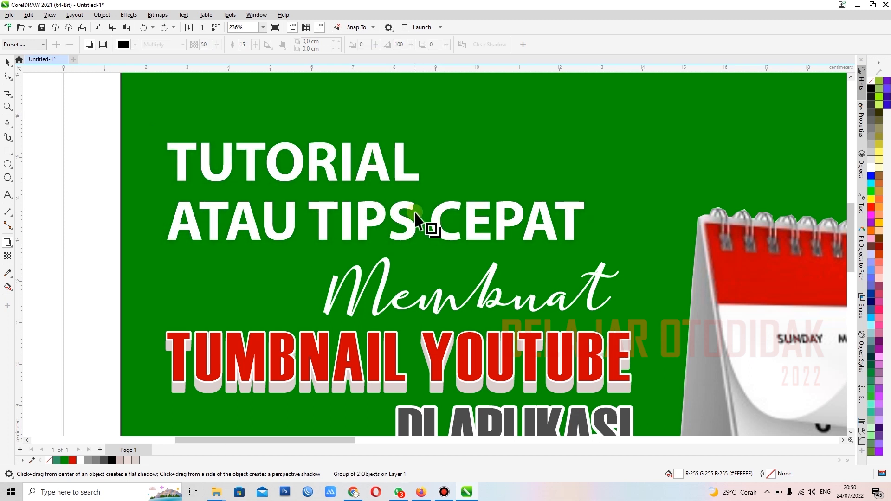
left_click(8, 62)
key("space")
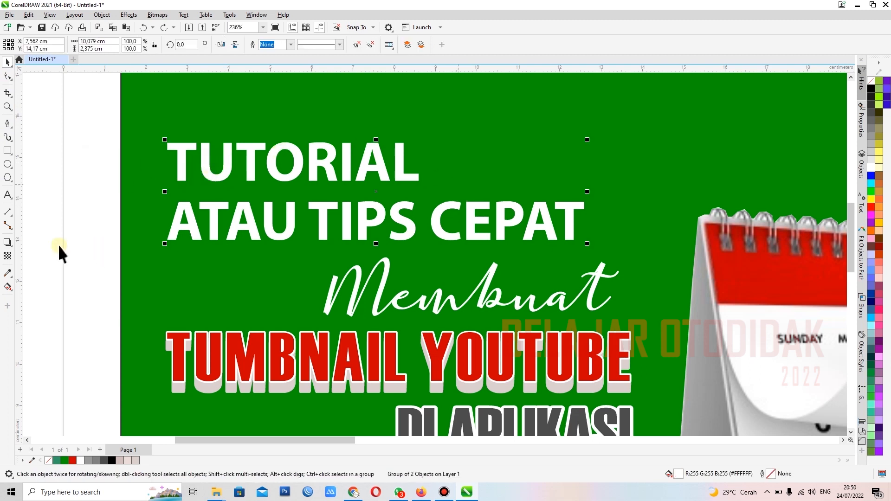
Step: Apply a drop shadow straight down from the top edge of the grouped TUTORIAL and ATAU TIPS CEPAT lines, slightly past their base
left_click(7, 243)
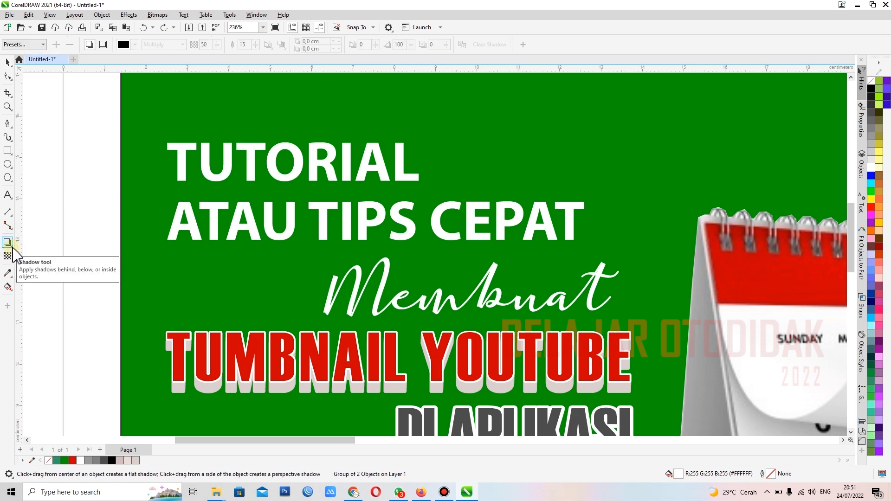
left_click(13, 247)
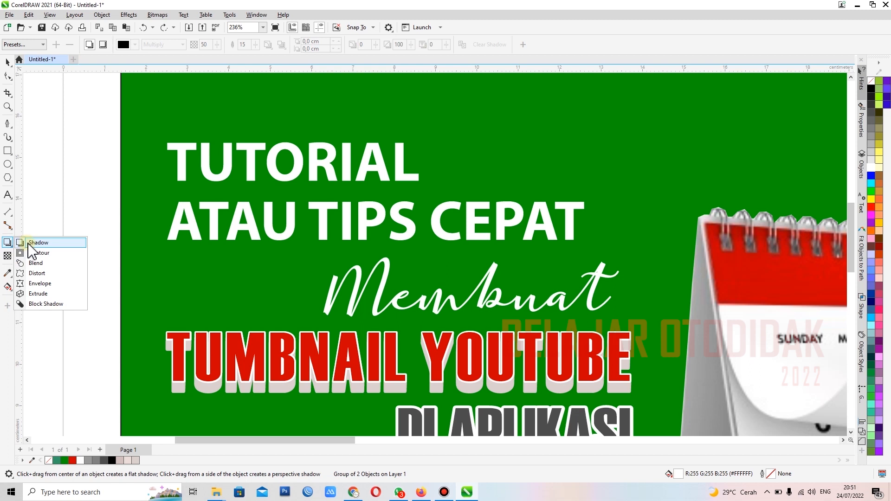
left_click(33, 243)
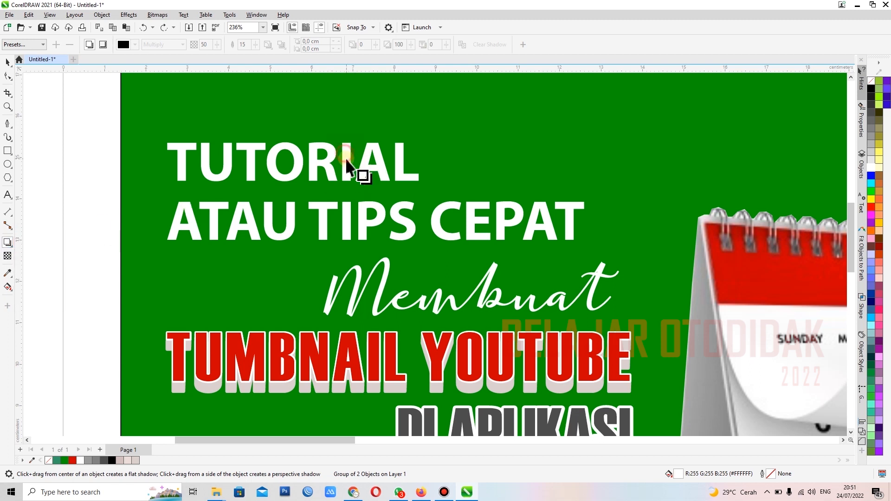
left_click_drag(347, 160, 375, 247)
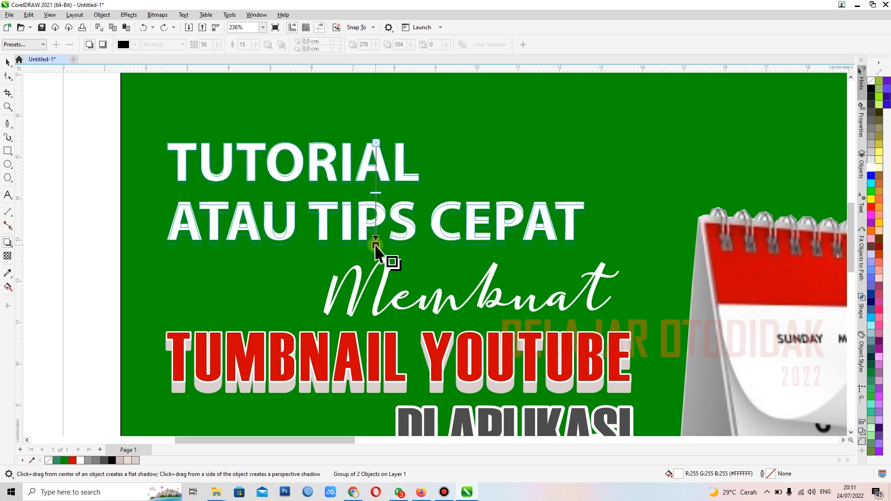
left_click_drag(375, 246, 375, 246)
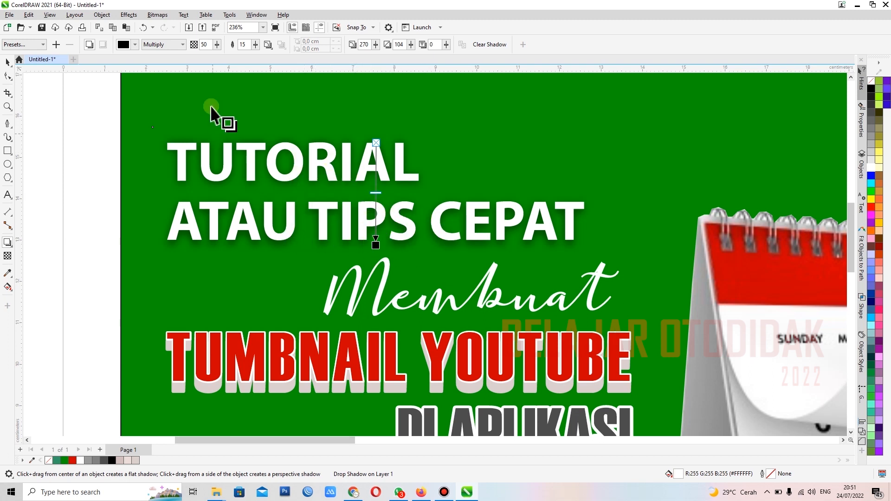
Step: Set the drop shadow's opacity to 98 and its feathering to 13, and deselect the text
left_click_drag(217, 43, 224, 47)
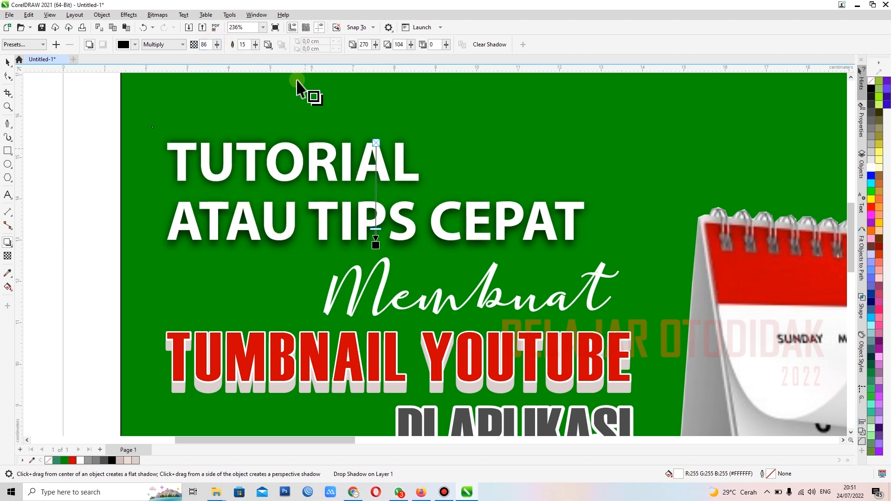
left_click_drag(256, 47, 256, 49)
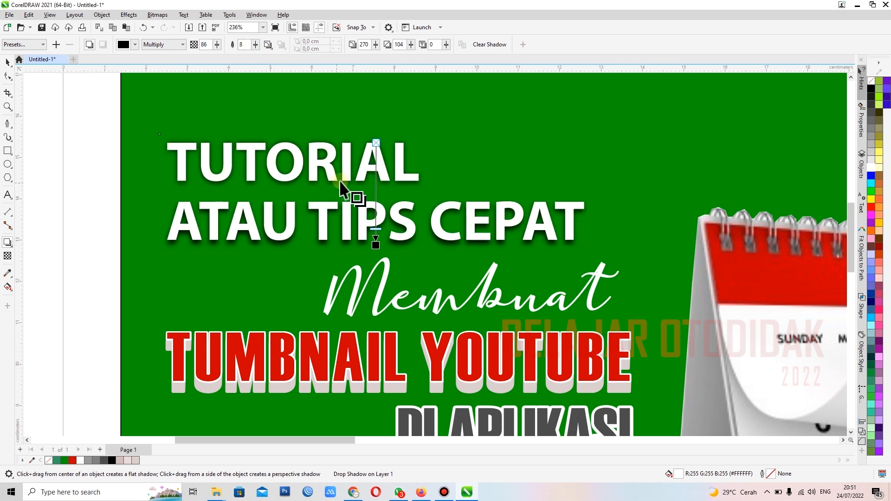
left_click(255, 45)
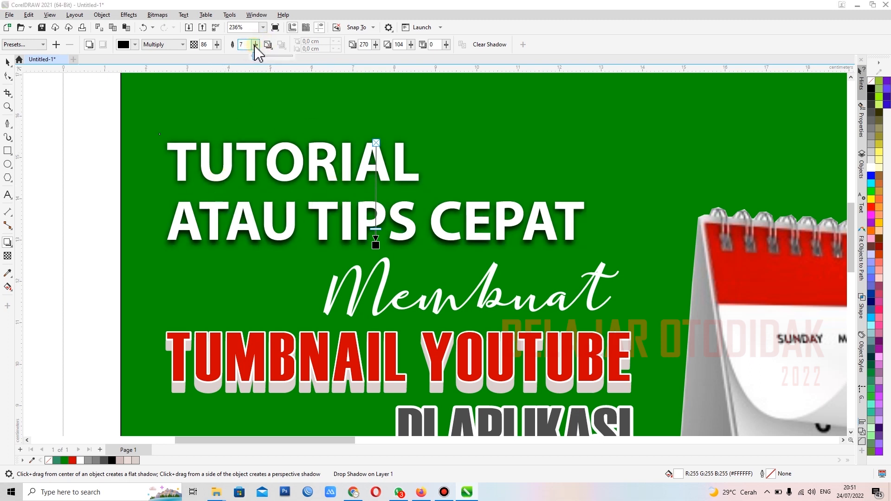
left_click_drag(217, 45, 259, 50)
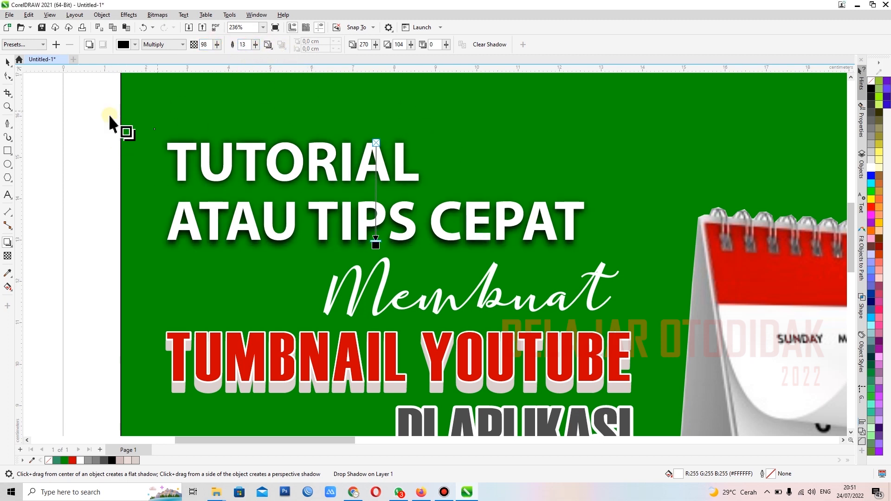
left_click(9, 63)
left_click(59, 132)
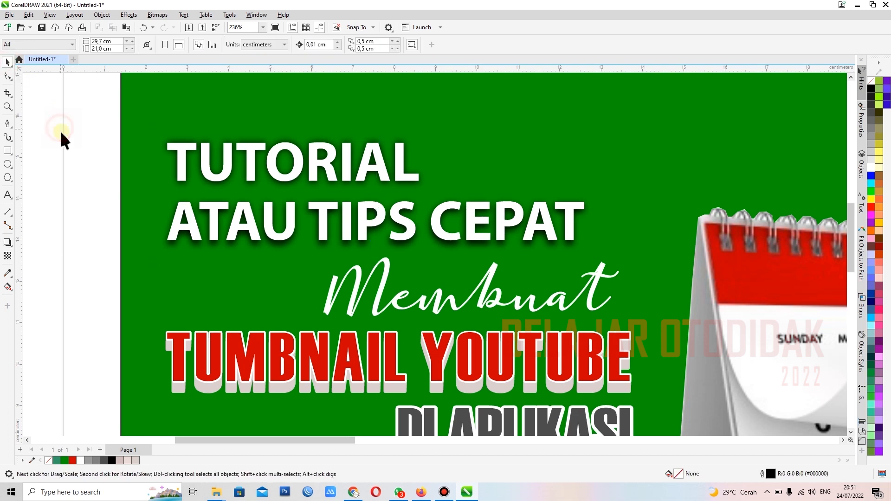
Step: Draw a rectangle about 12.3 by 2 cm in the green area above the calendar and fill it yellow
scroll(92, 146, "down", 2)
scroll(351, 149, "up", 1)
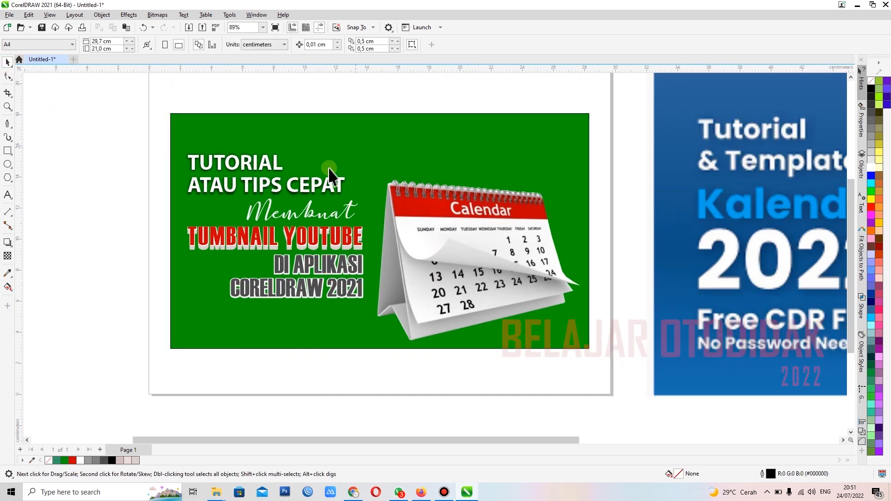
scroll(320, 185, "down", 4)
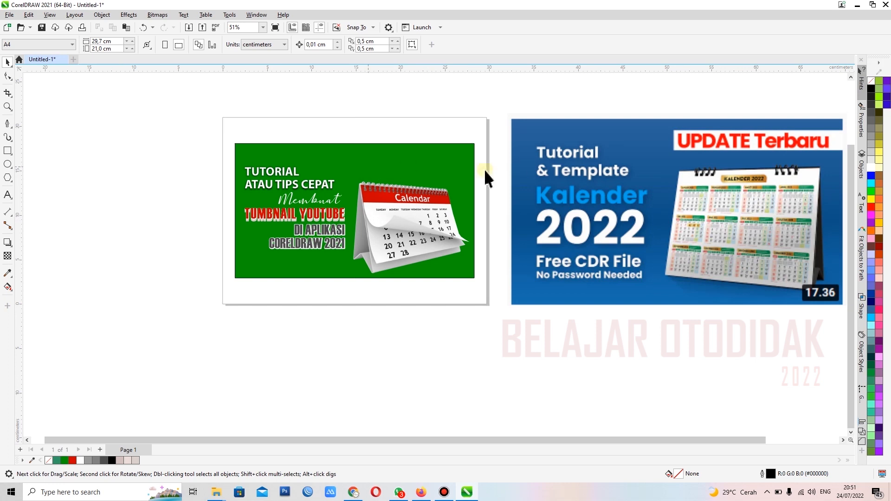
scroll(408, 178, "up", 1)
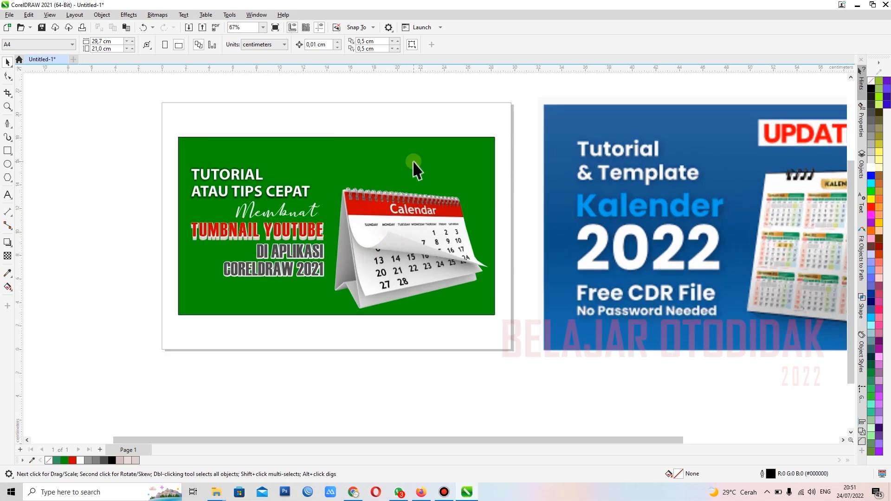
scroll(464, 139, "down", 1)
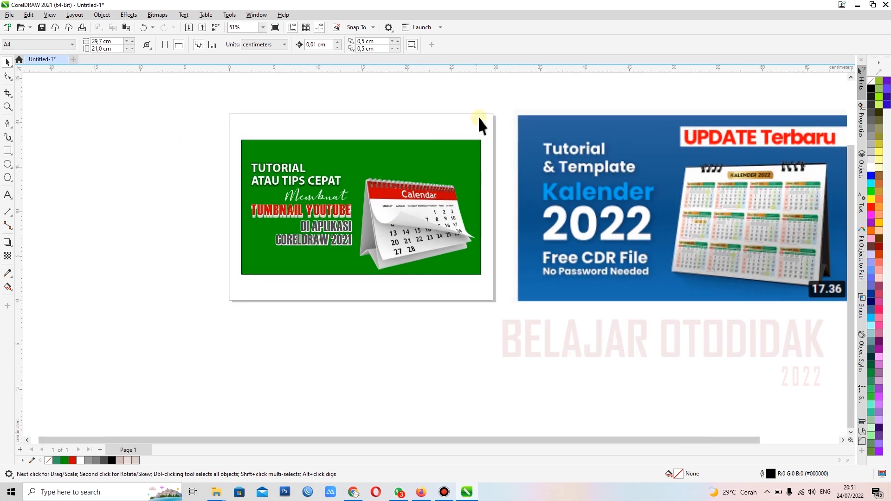
scroll(289, 193, "up", 3)
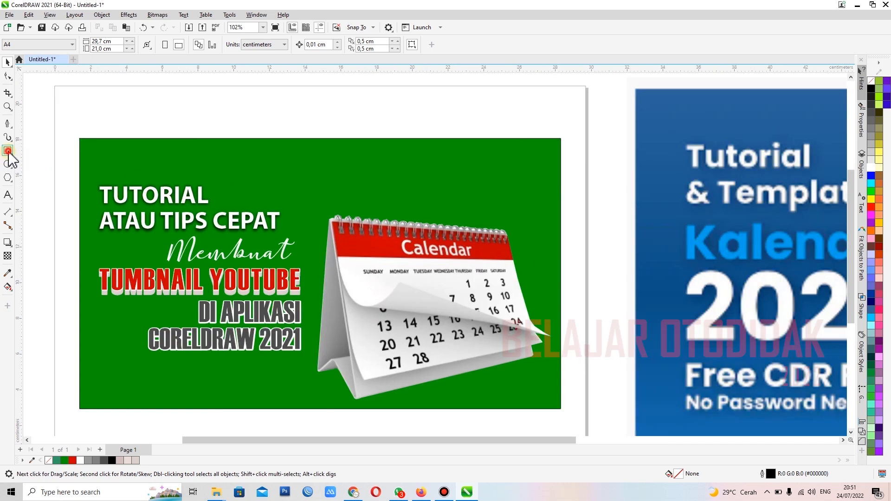
left_click(8, 151)
left_click_drag(333, 170, 553, 205)
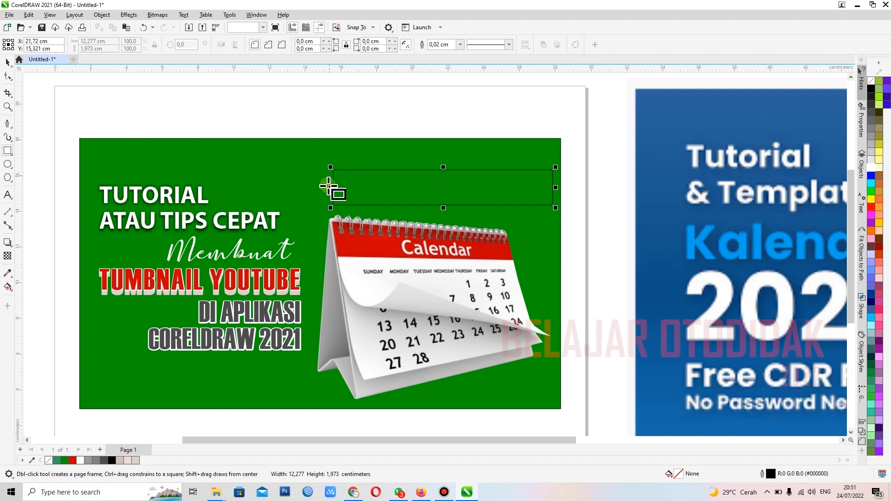
left_click(7, 62)
mouse_move(469, 185)
left_mouse_down()
mouse_move(467, 192)
mouse_move(459, 183)
left_mouse_up()
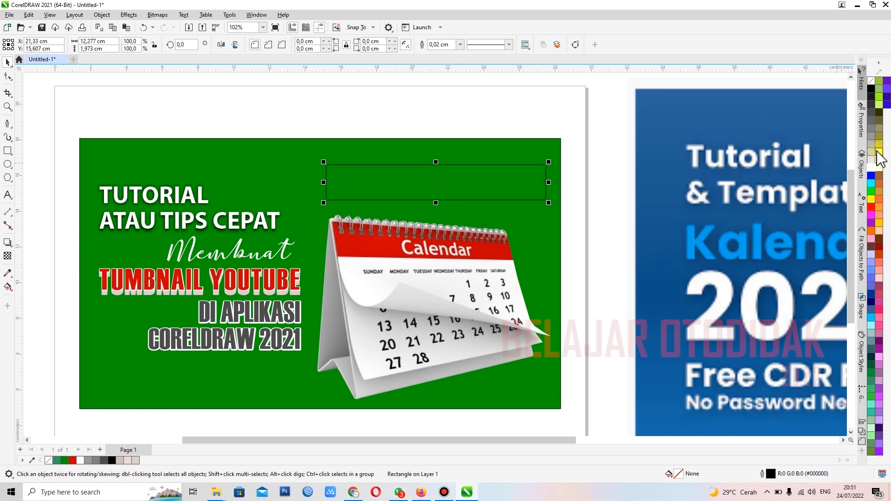
left_click(872, 198)
Step: Round all corners of the yellow rectangle to about 0.45 cm and shift it slightly up and left
scroll(436, 183, "up", 3)
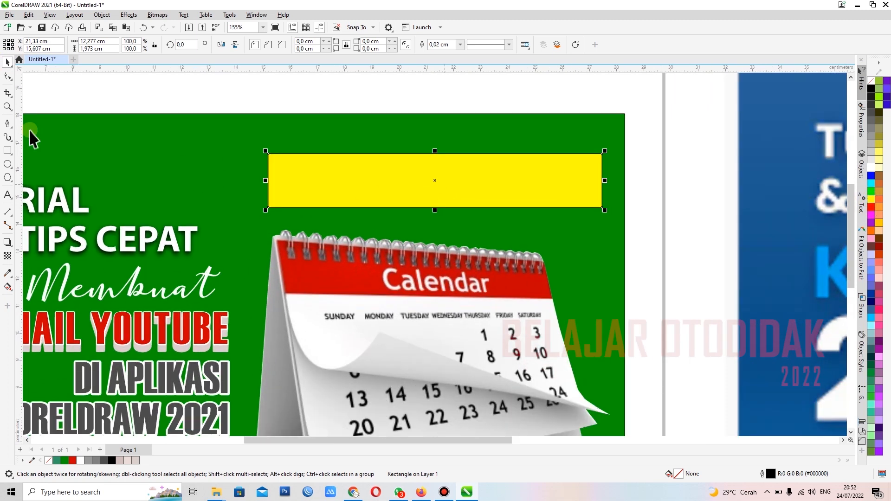
left_click(7, 77)
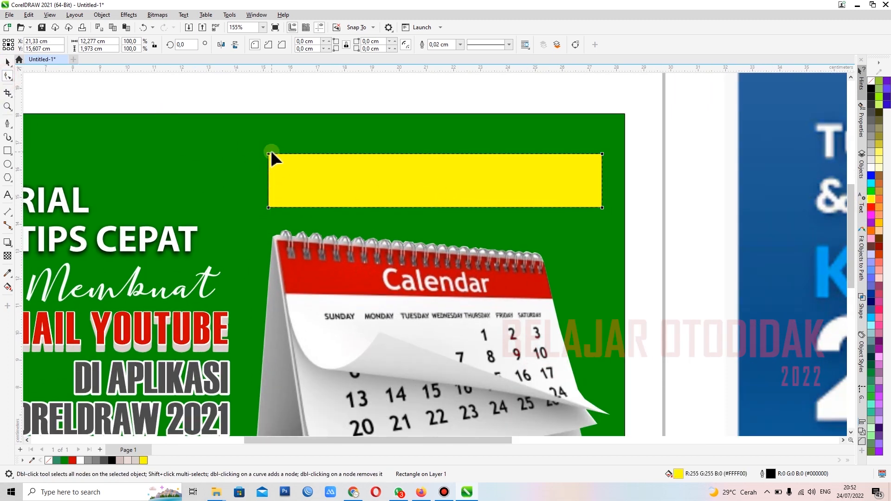
left_click_drag(269, 153, 281, 155)
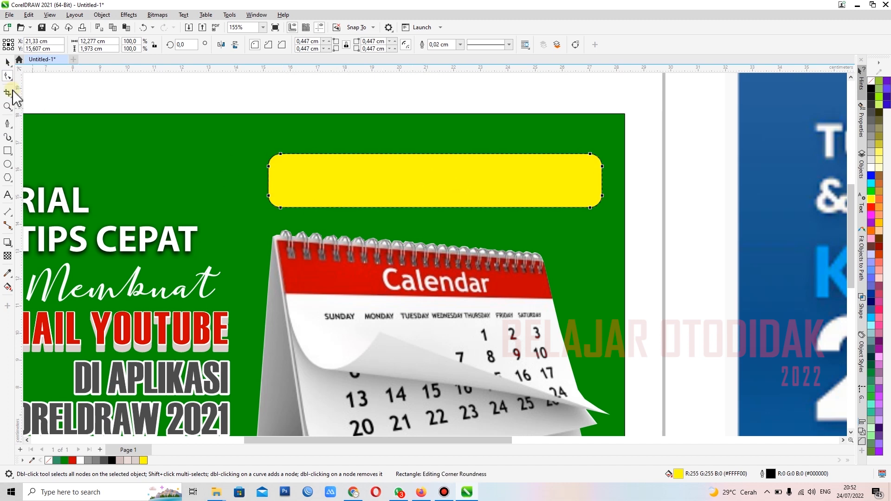
left_click(5, 64)
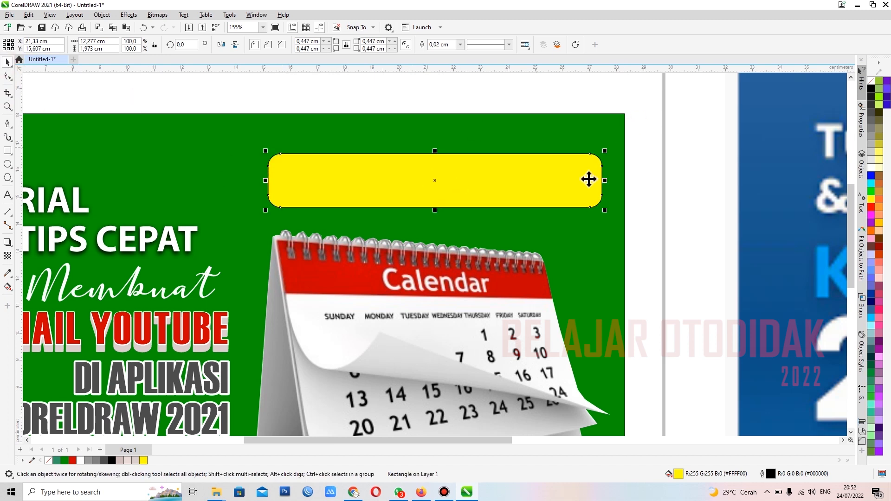
left_click_drag(549, 192, 544, 191)
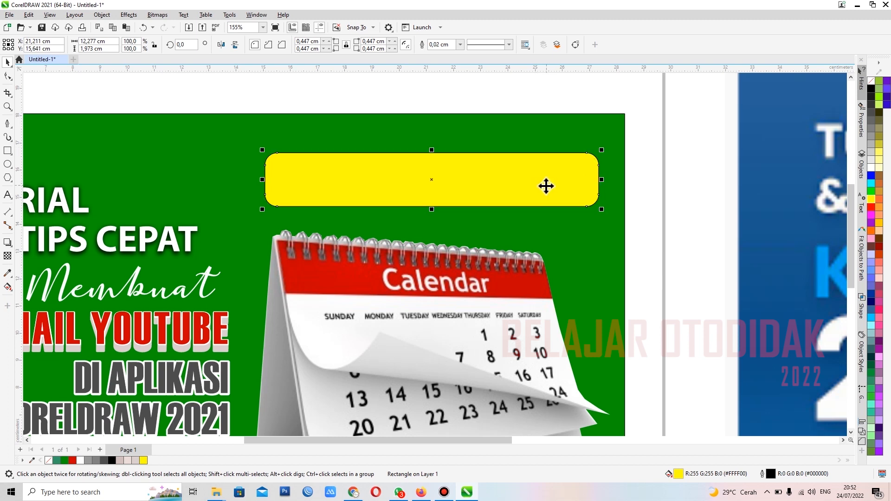
Step: Place a copy of the red TUMBNAIL YOUTUBE text on the yellow rounded rectangle above the calendar
scroll(462, 201, "down", 3)
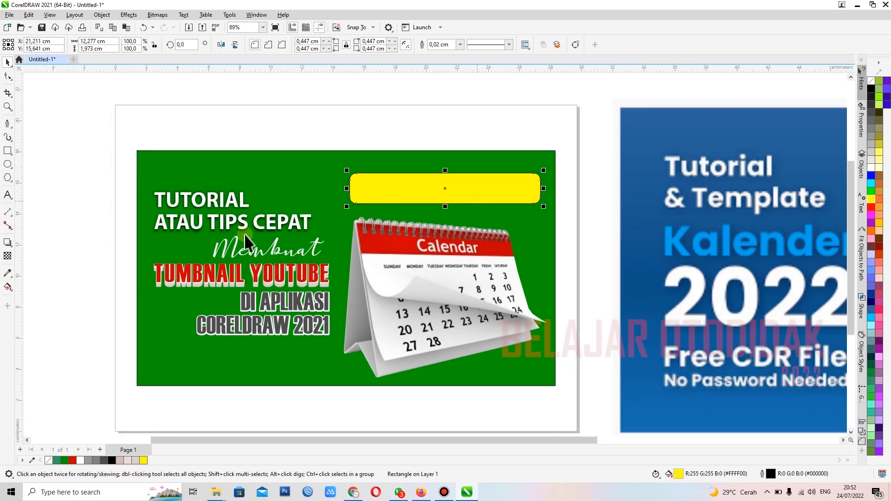
scroll(209, 246, "up", 1)
left_click(210, 291)
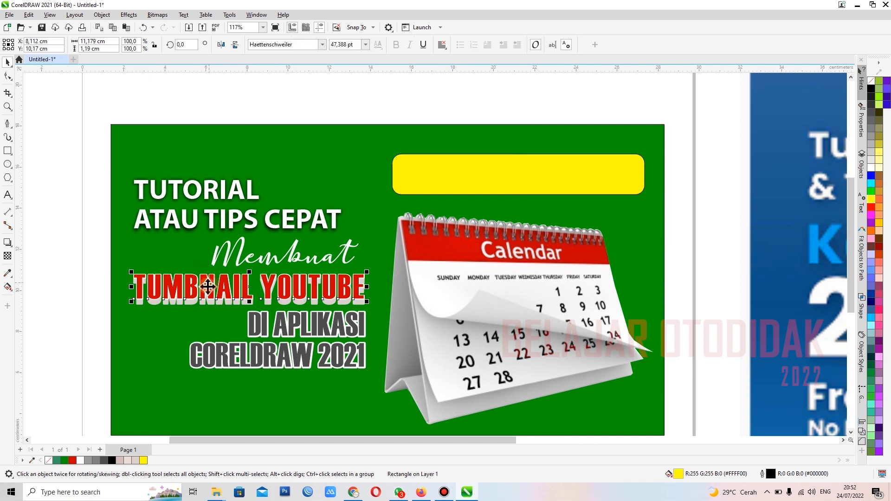
left_click_drag(210, 291, 468, 178)
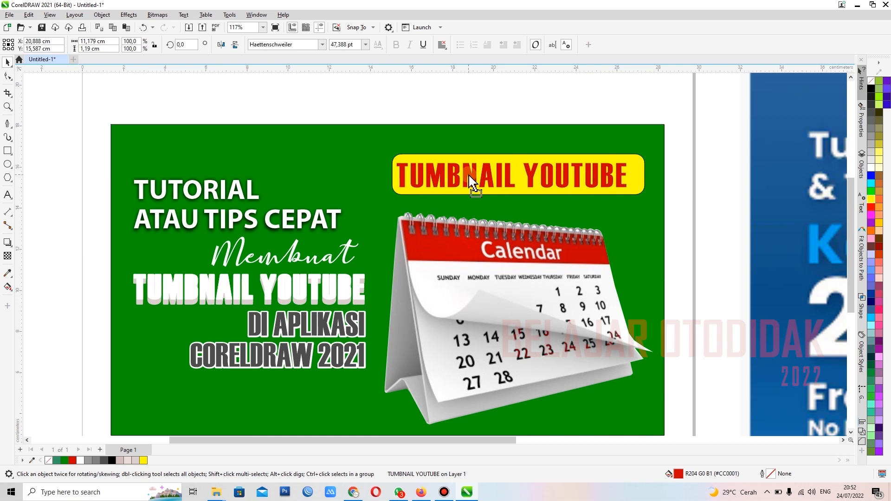
left_click_drag(469, 178, 469, 175)
scroll(613, 149, "up", 3)
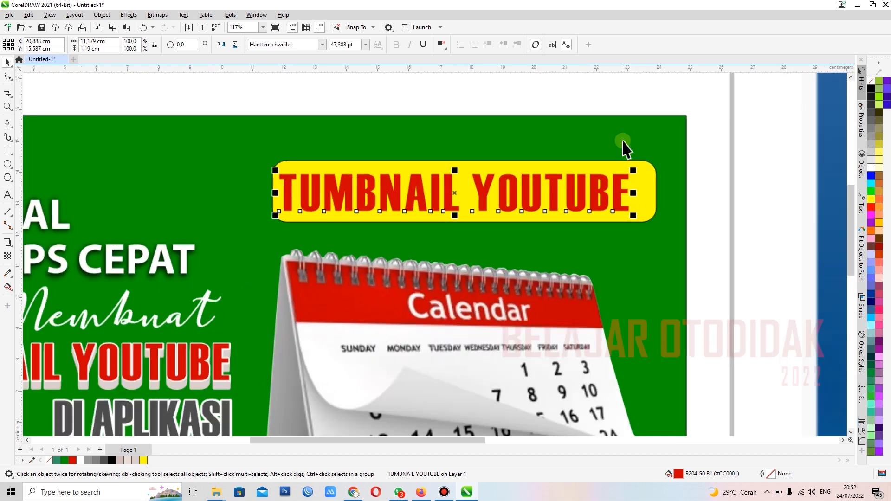
Step: Replace the copied text on the yellow label with KALENDER TERBARU and fill it black
left_click(9, 196)
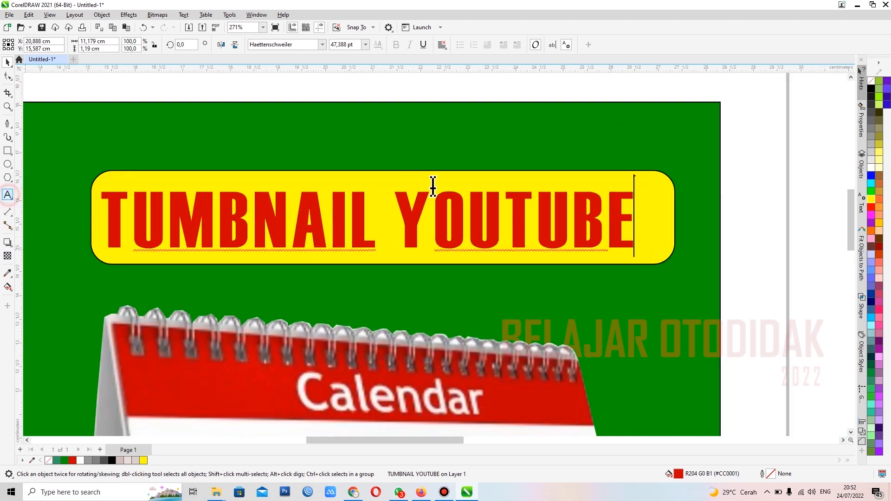
left_click(469, 212)
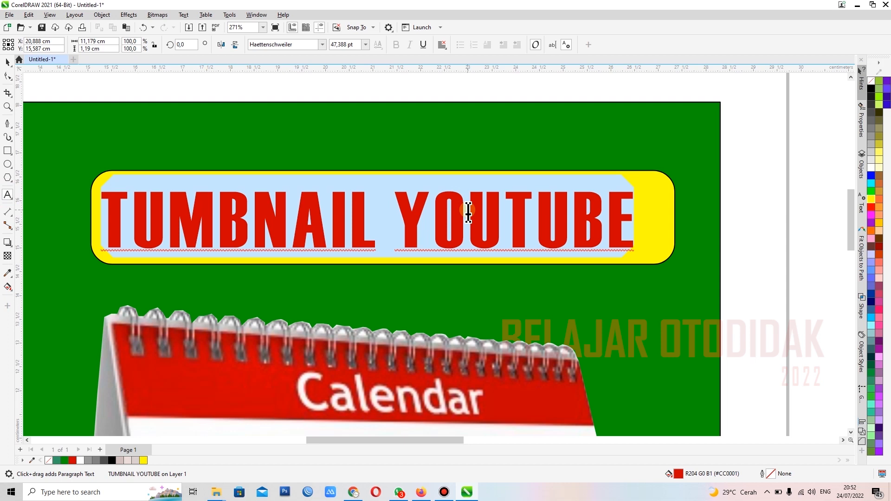
type("KALENDER TERBAR")
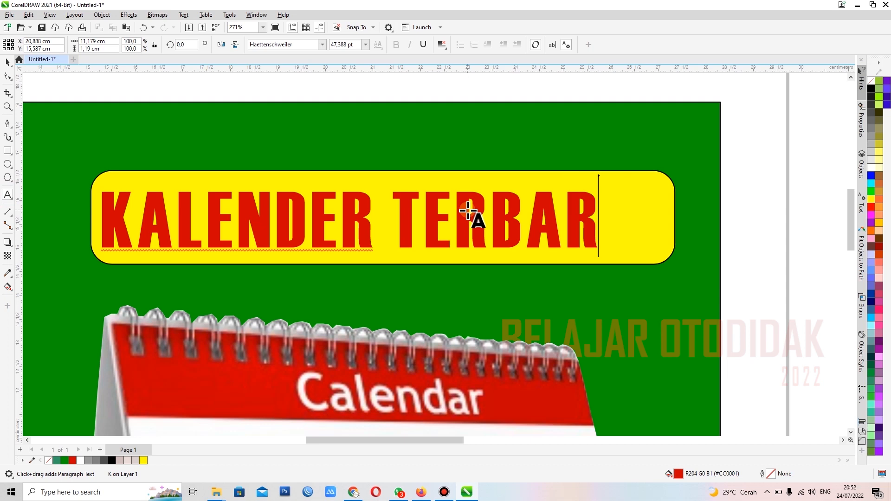
type("U")
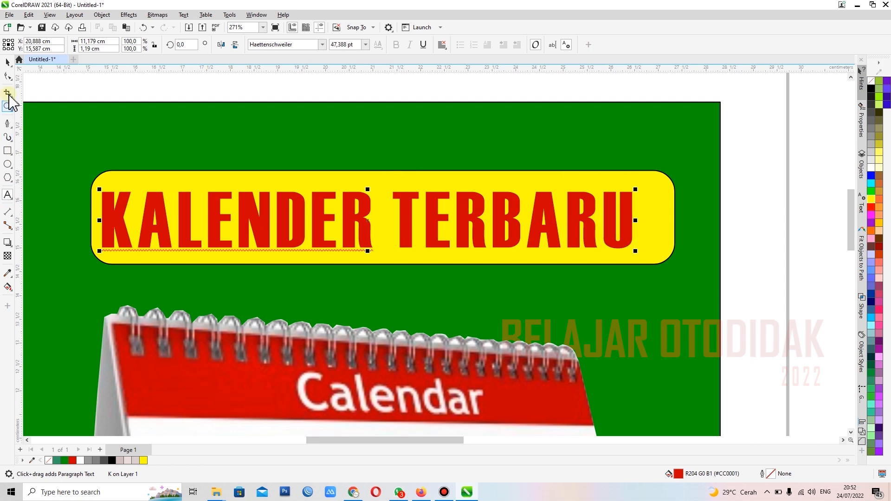
left_click(7, 63)
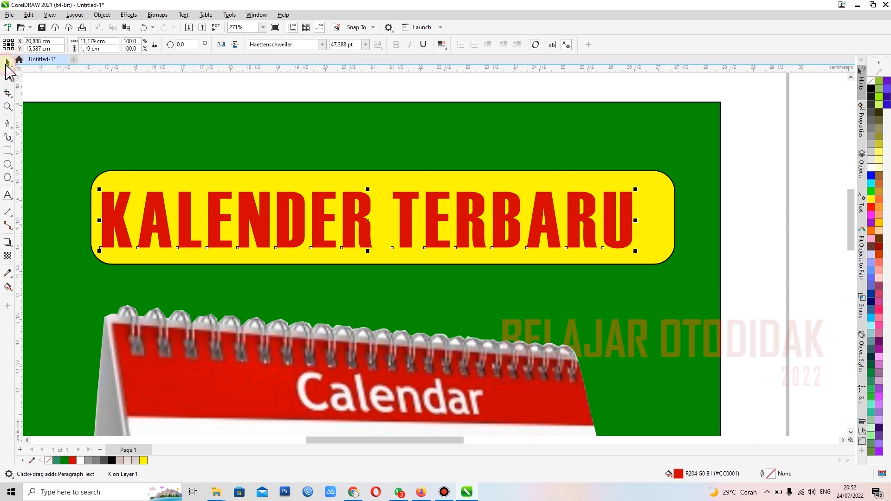
left_click(871, 89)
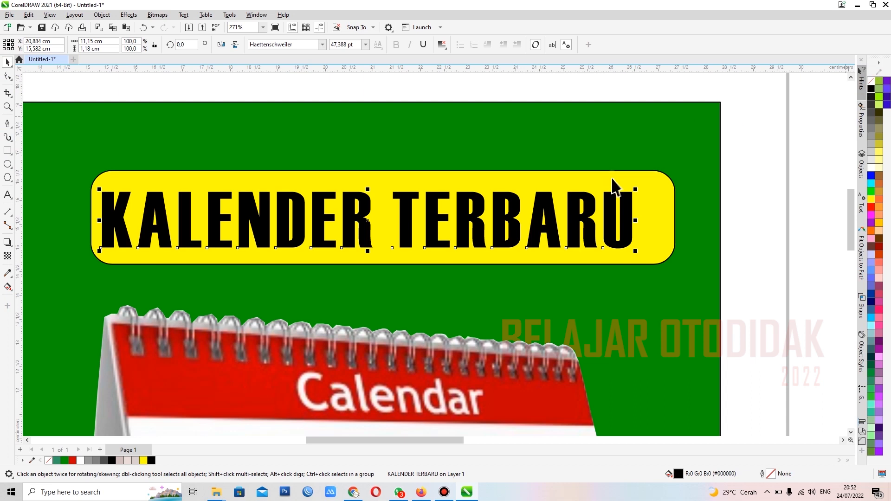
Step: Centre the KALENDER TERBARU text horizontally and vertically on the yellow rounded rectangle, and deselect both
left_click(665, 182, "shift")
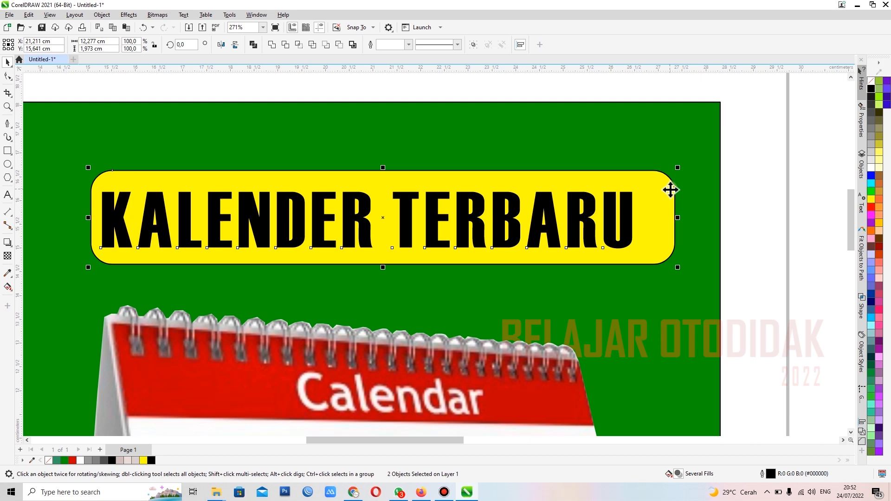
key("c")
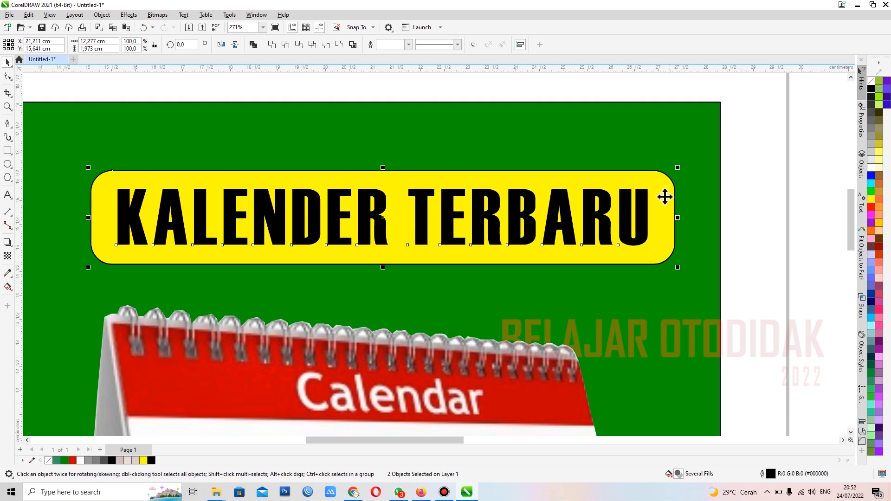
scroll(668, 196, "down", 2)
left_click(566, 92)
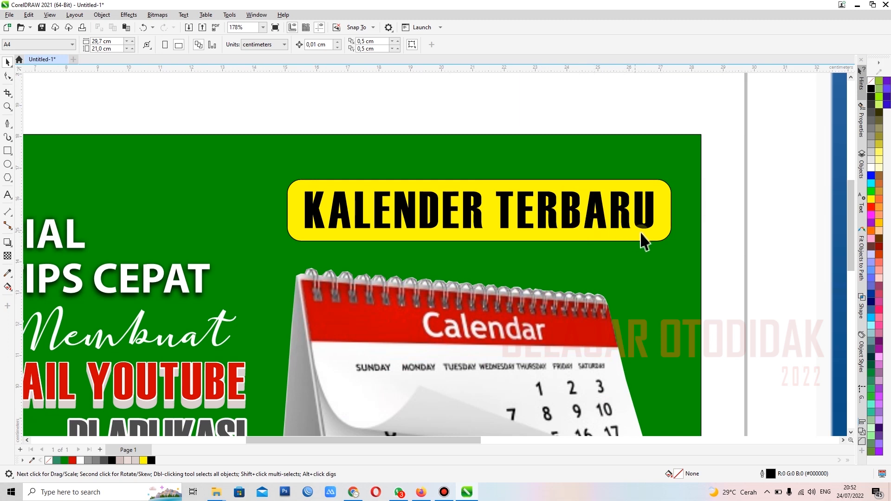
Step: Add a block shadow about 0.2 cm deep to the yellow rounded rectangle, running down and slightly right at about 302 degrees
left_click(666, 233)
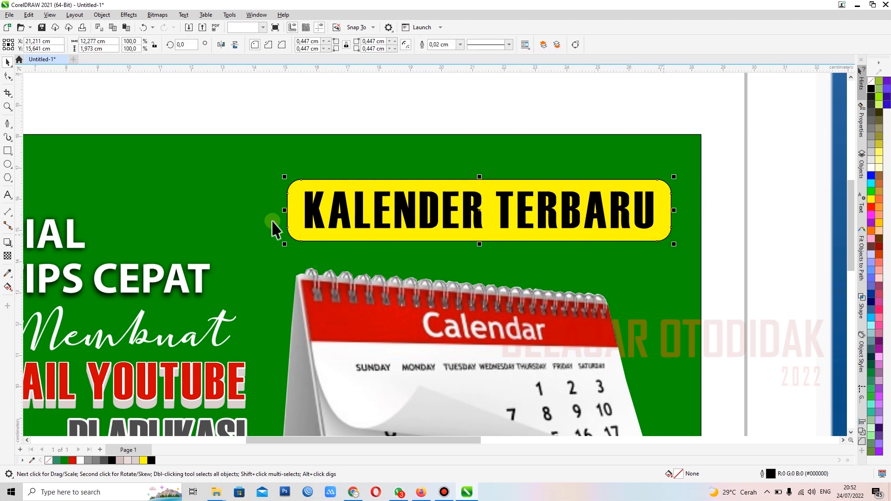
left_click(11, 247)
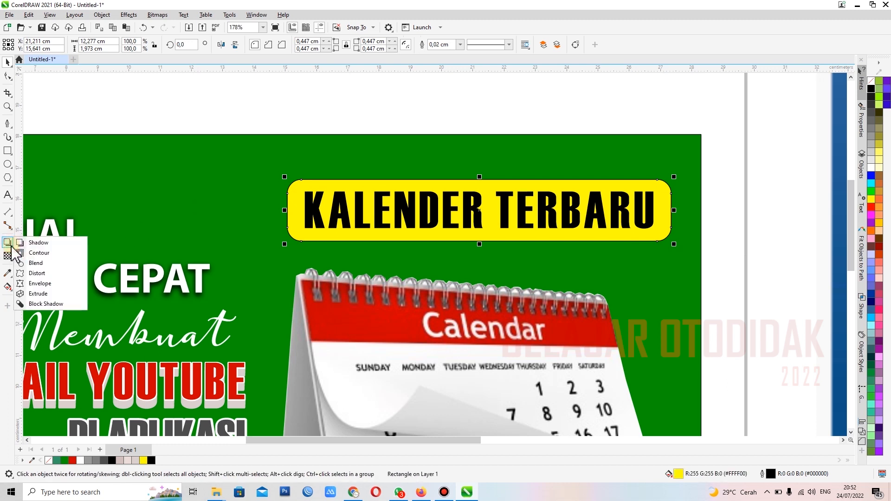
left_click(41, 305)
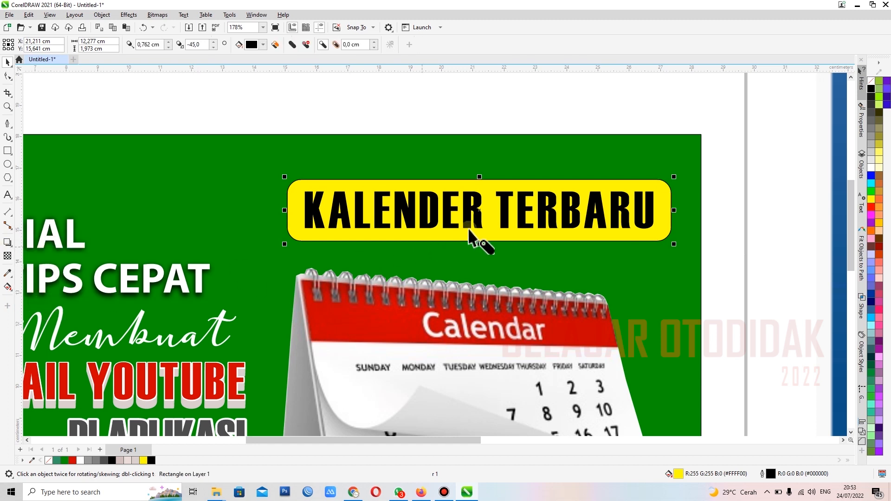
left_click_drag(495, 192, 482, 218)
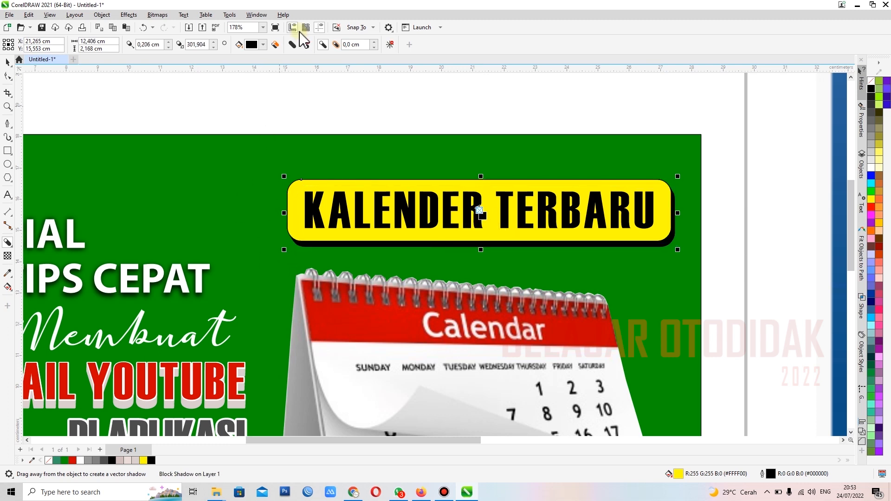
Step: Change the block shadow's colour to dark red and deselect the label
left_click(264, 45)
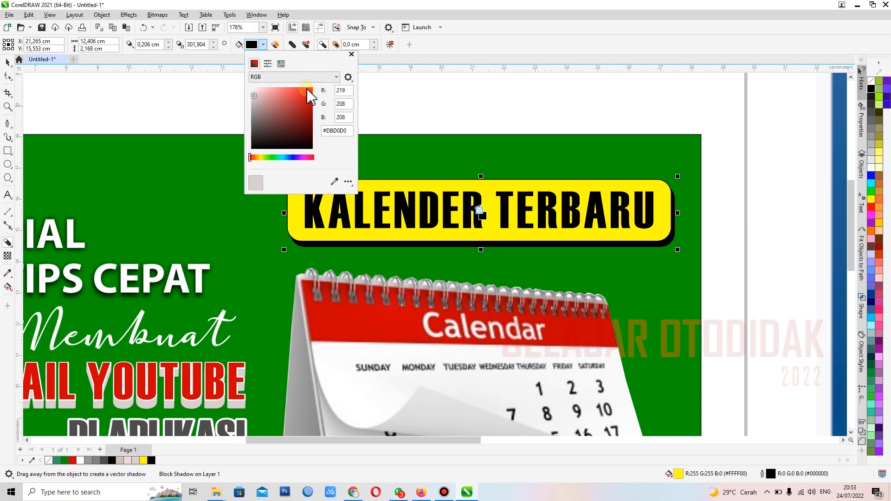
mouse_move(307, 96)
left_mouse_down()
mouse_move(300, 110)
mouse_move(277, 110)
mouse_move(309, 125)
left_mouse_up()
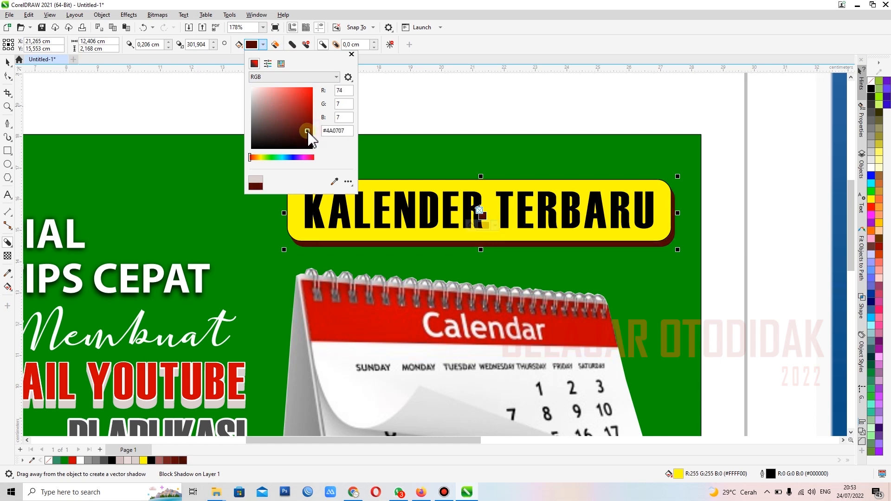
left_click_drag(307, 125, 310, 127)
left_click(8, 62)
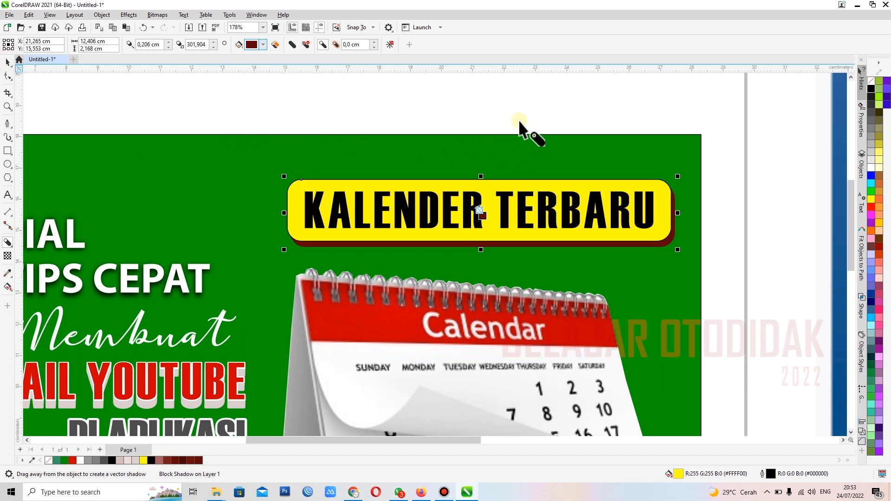
left_click(8, 63)
left_click(338, 106)
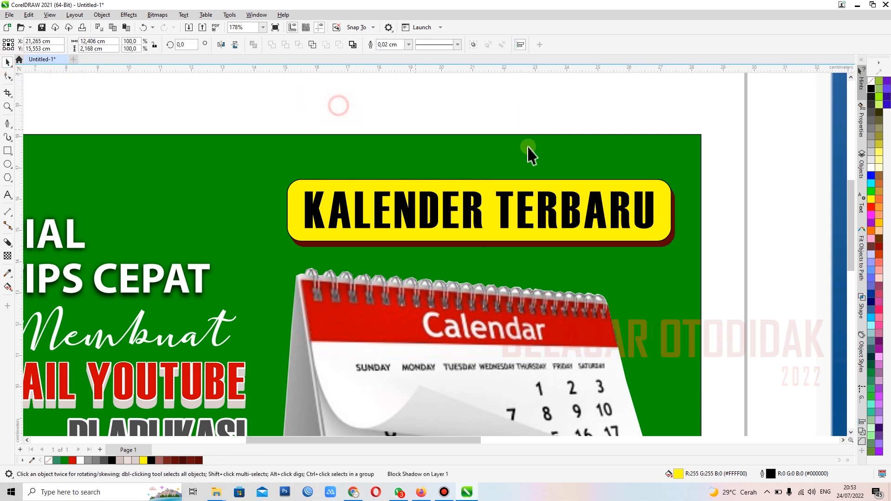
Step: Apply a linear fountain fill to the green background rectangle, running straight down from green to white
scroll(554, 152, "down", 2)
scroll(560, 153, "down", 1)
scroll(638, 203, "up", 2)
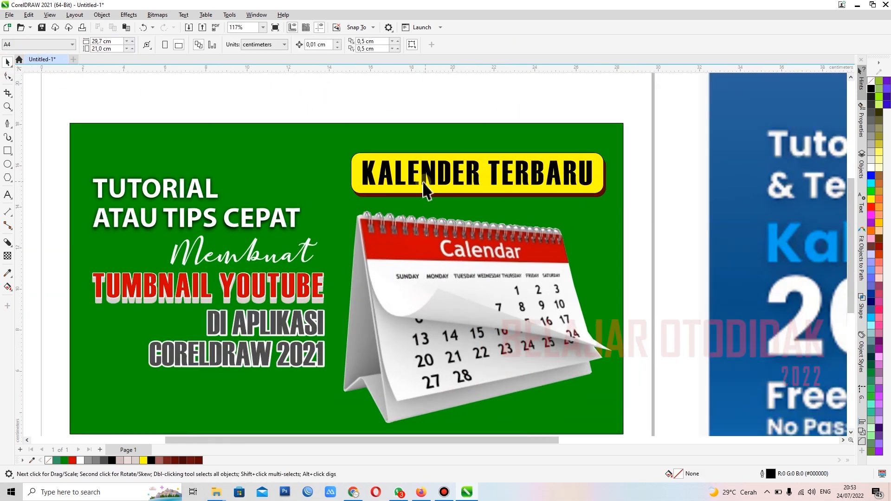
scroll(424, 183, "down", 3)
scroll(406, 316, "up", 1)
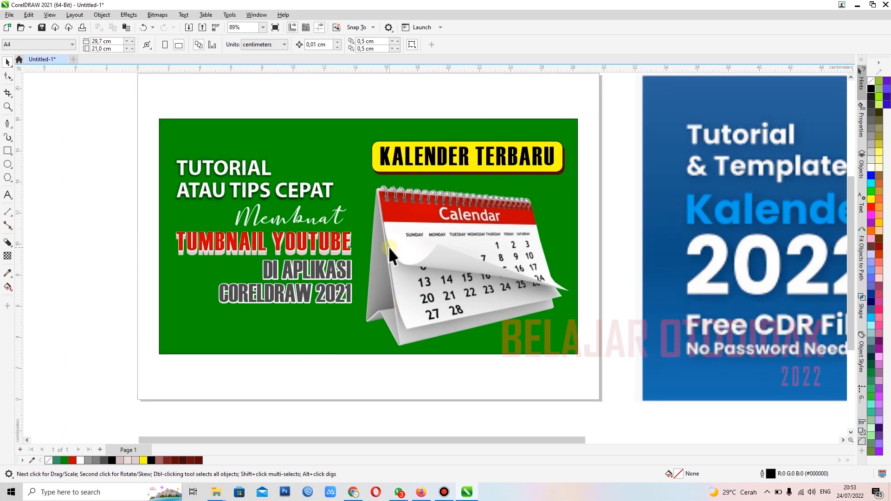
left_click(574, 218)
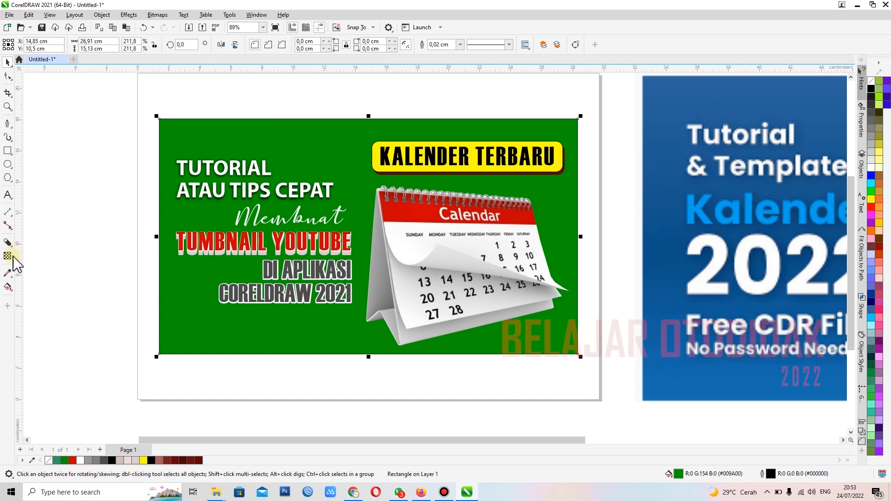
left_click(11, 290)
left_click(35, 287)
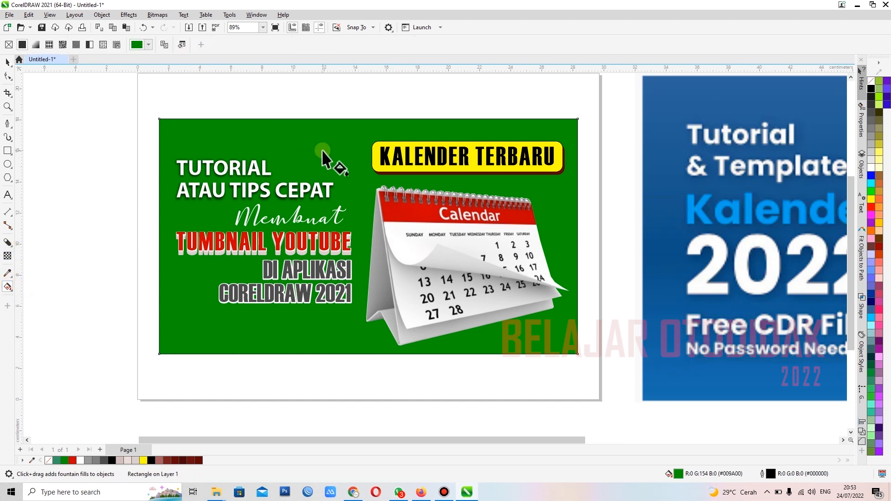
left_click_drag(356, 127, 356, 342)
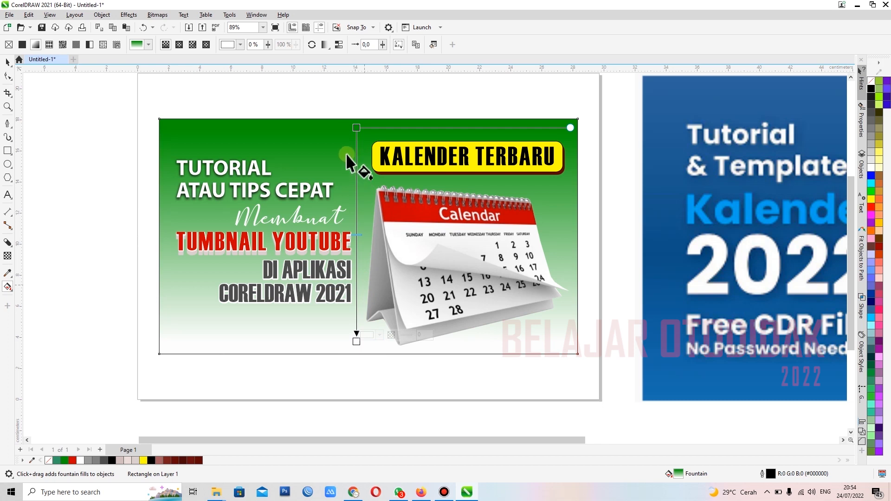
Step: Set the upper colour node of the background's fountain fill to the darker green #077807
left_click(356, 128)
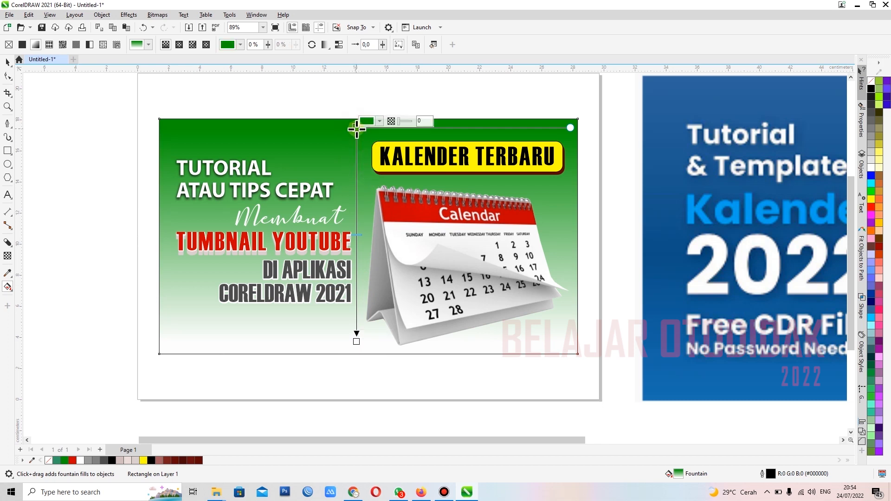
left_click(379, 121)
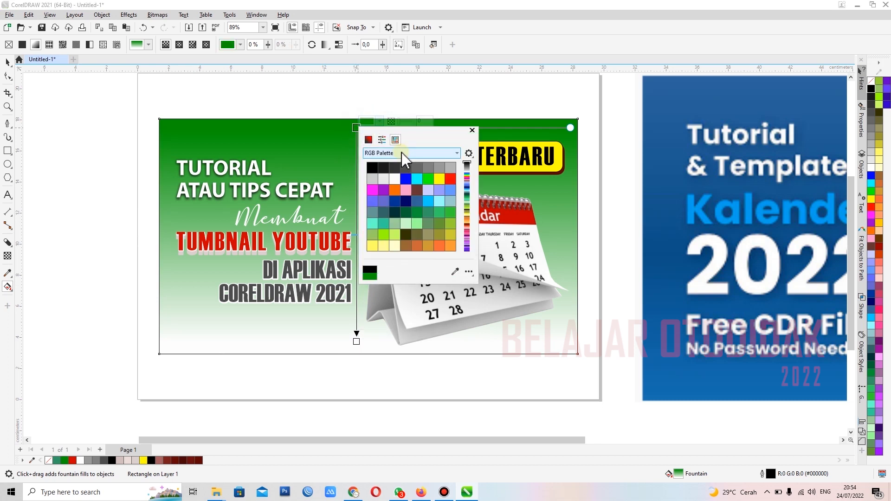
left_click(380, 121)
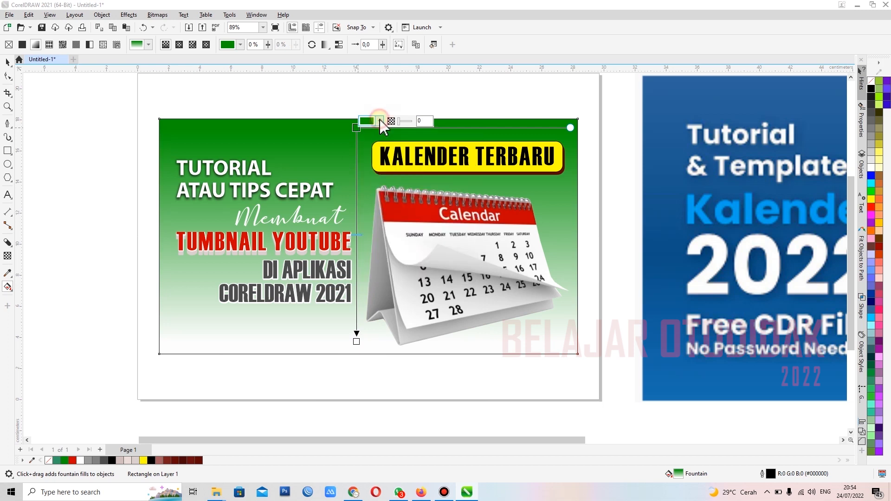
left_click(380, 122)
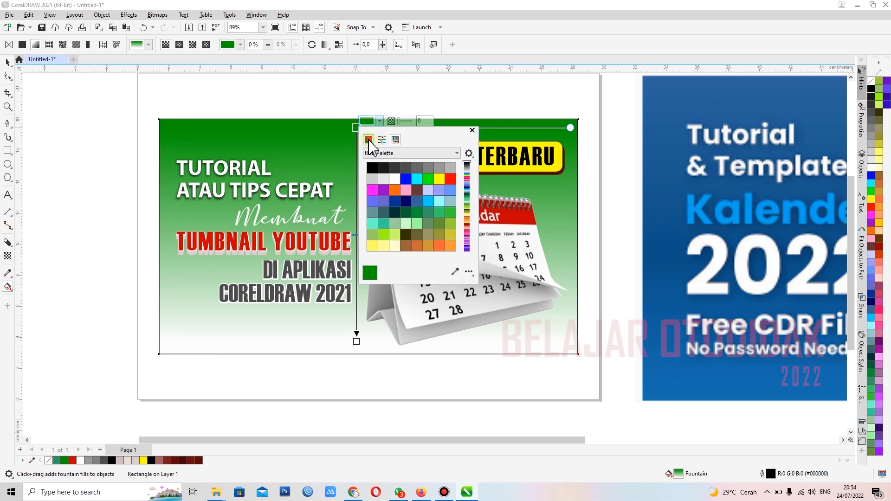
left_click(368, 140)
left_click(421, 203)
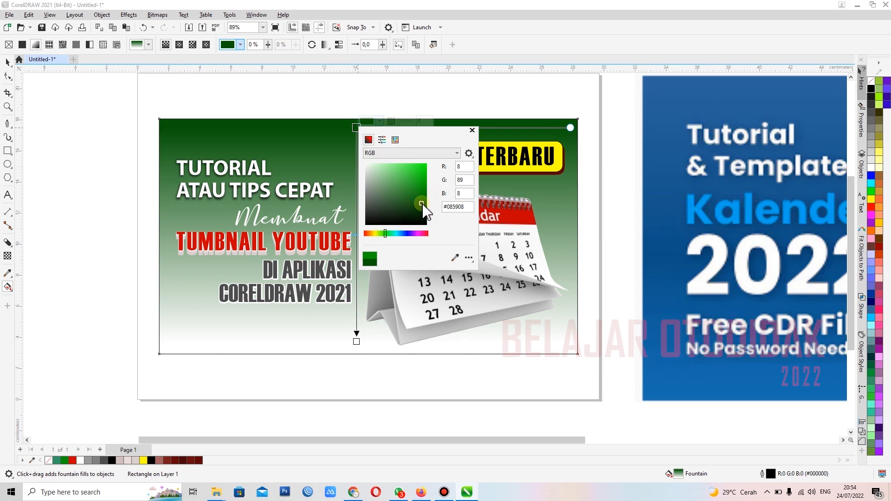
left_click_drag(425, 199, 425, 189)
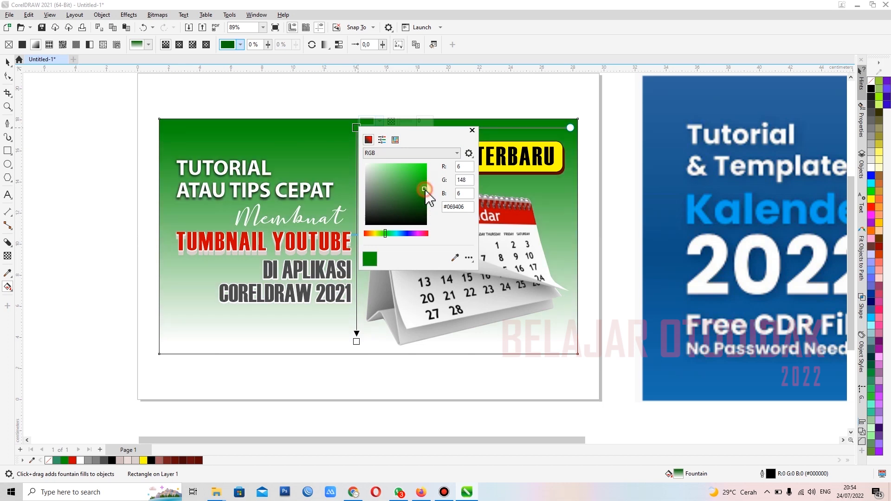
left_click(424, 196)
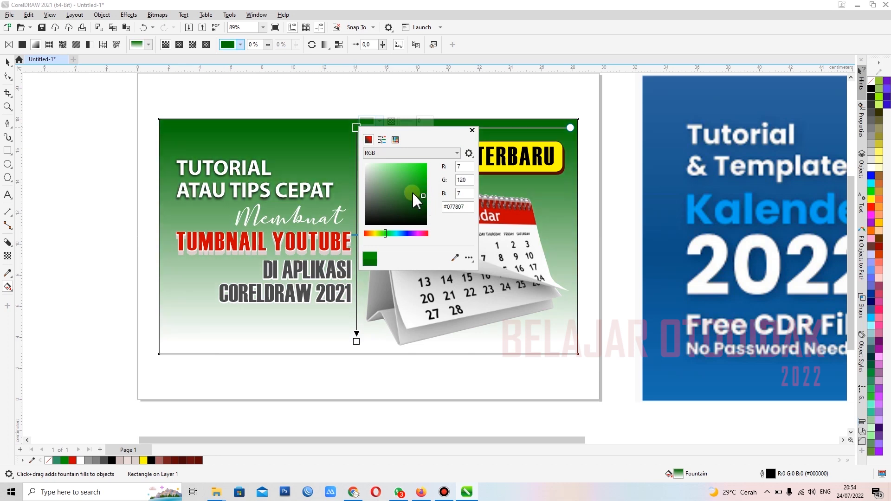
Step: Set the lower colour node of the background's fountain fill to the near-black #1F1B1B
left_click(356, 342)
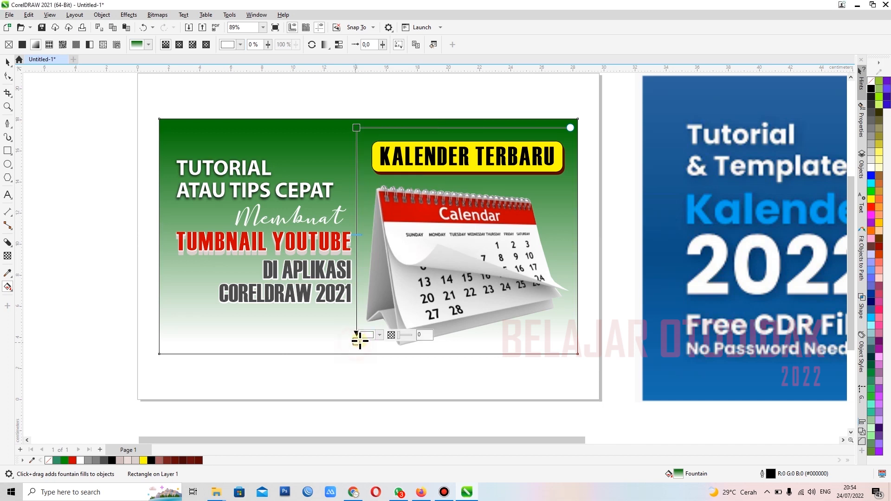
left_click(380, 335)
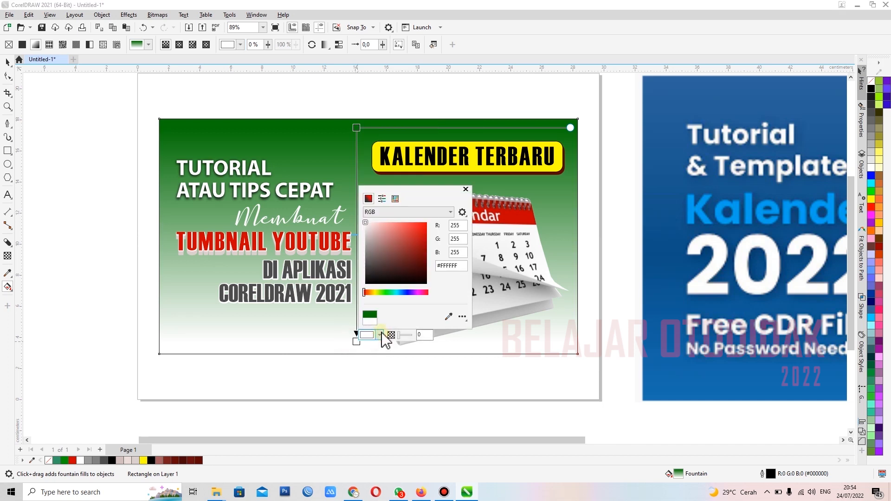
left_click(403, 253)
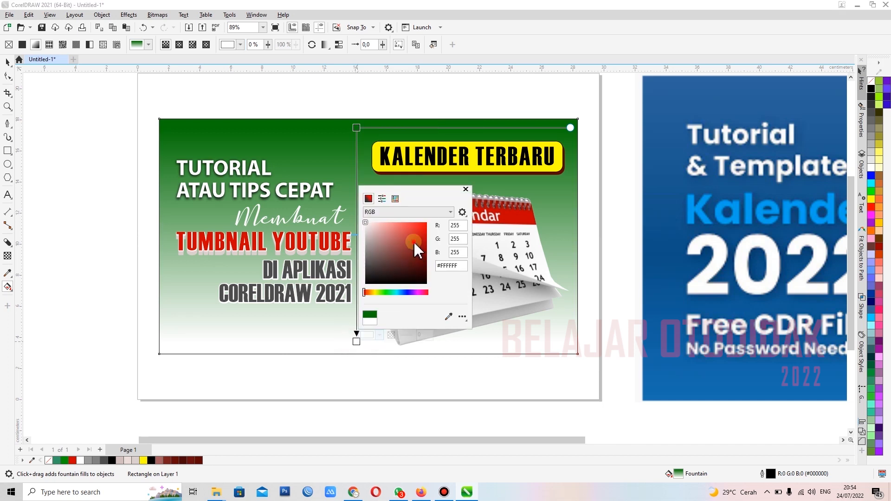
left_click(413, 242)
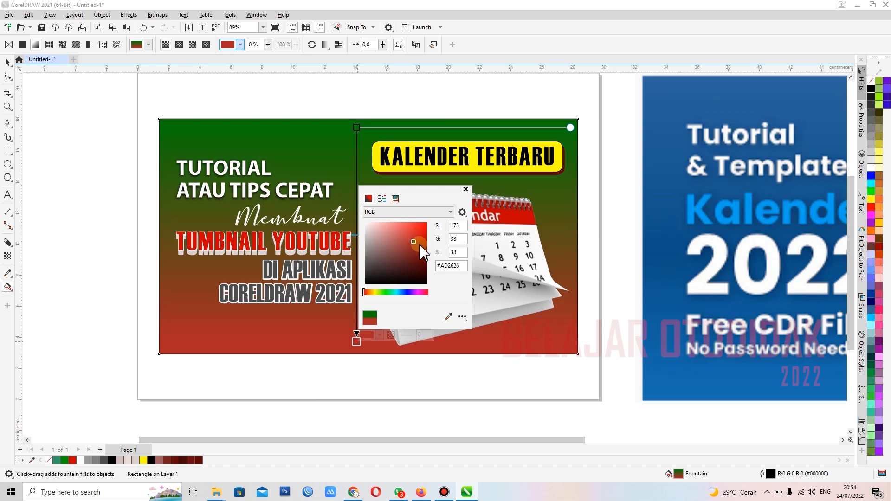
left_click(422, 252)
left_click(386, 257)
left_click(374, 274)
left_click(377, 278)
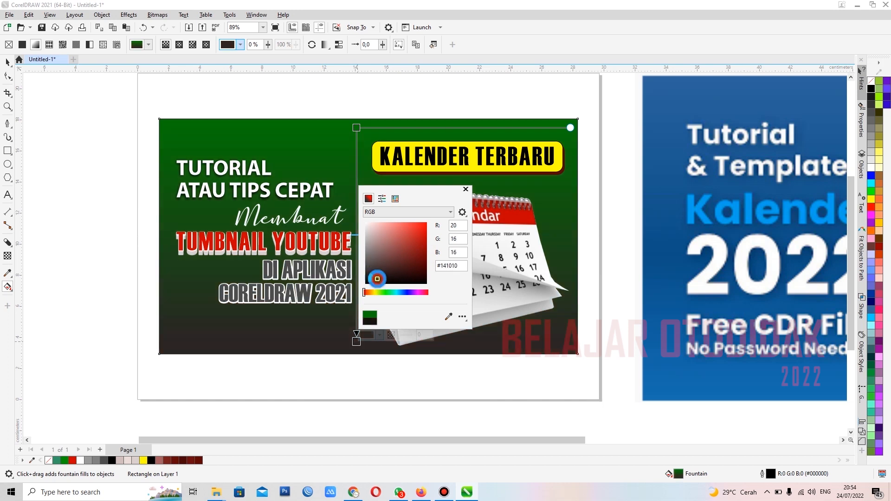
left_click(370, 279)
left_click(373, 277)
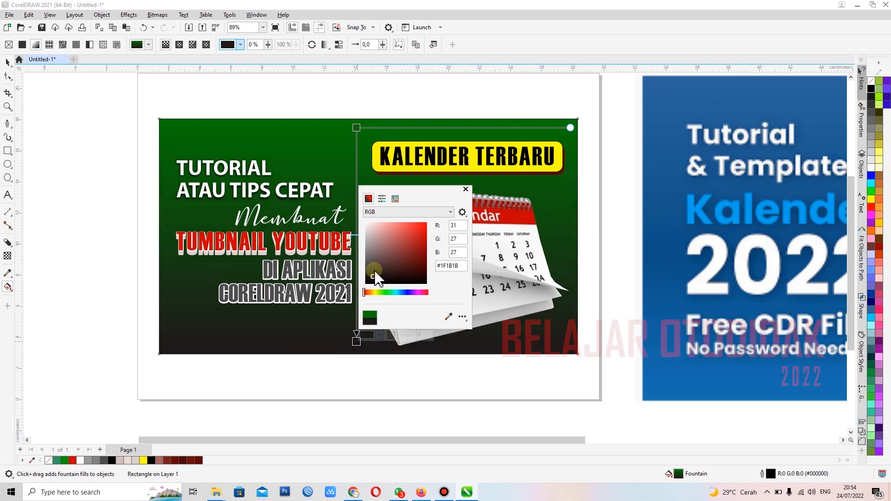
left_click(356, 127)
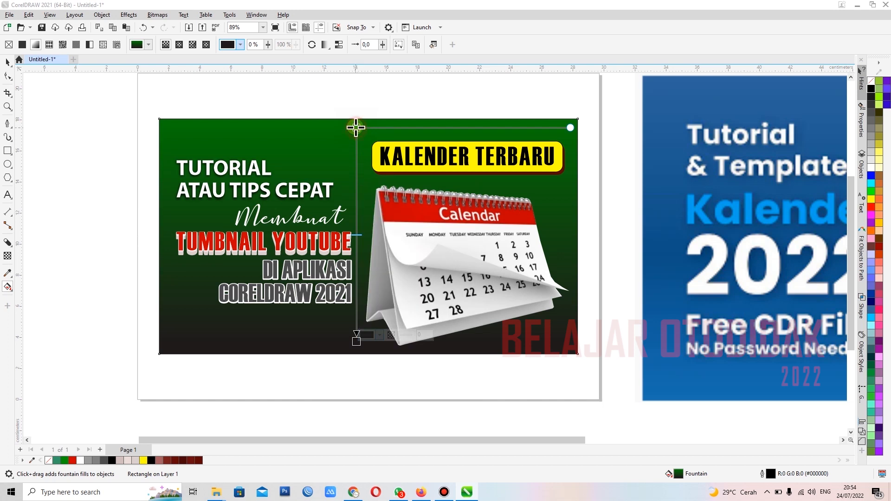
Step: Change the upper colour node of the background's fountain fill to a brighter green and deselect the background
left_click(356, 127)
left_click(379, 122)
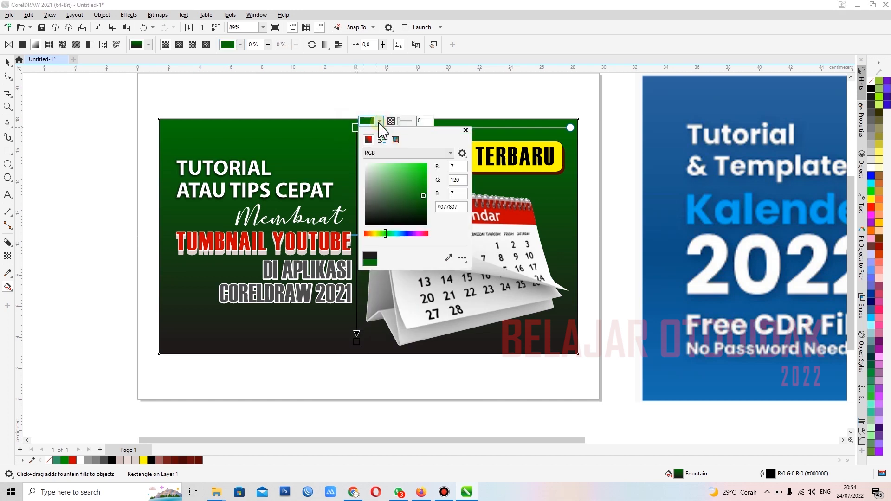
left_click(425, 172)
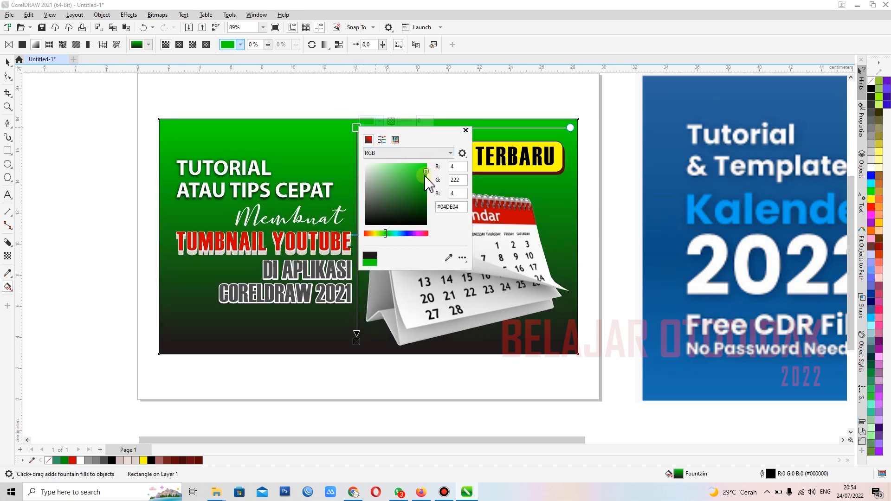
left_click(424, 175)
left_click(424, 172)
left_click(465, 130)
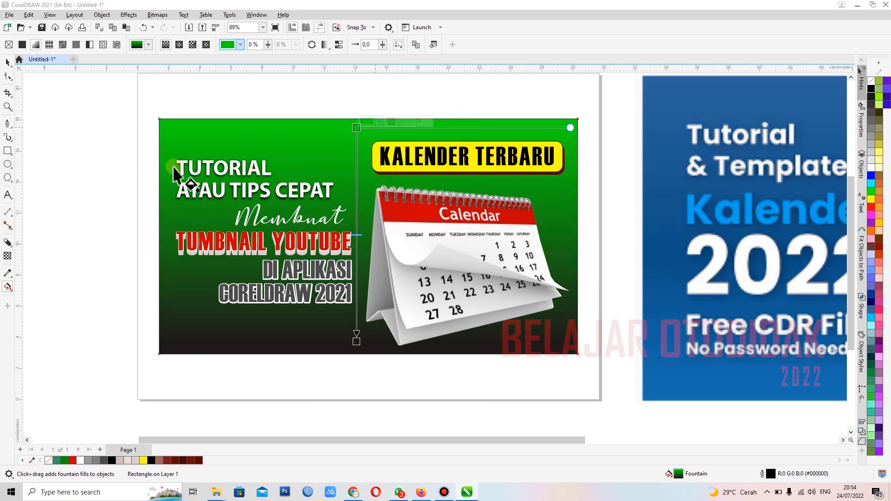
left_click(8, 62)
left_click(66, 113)
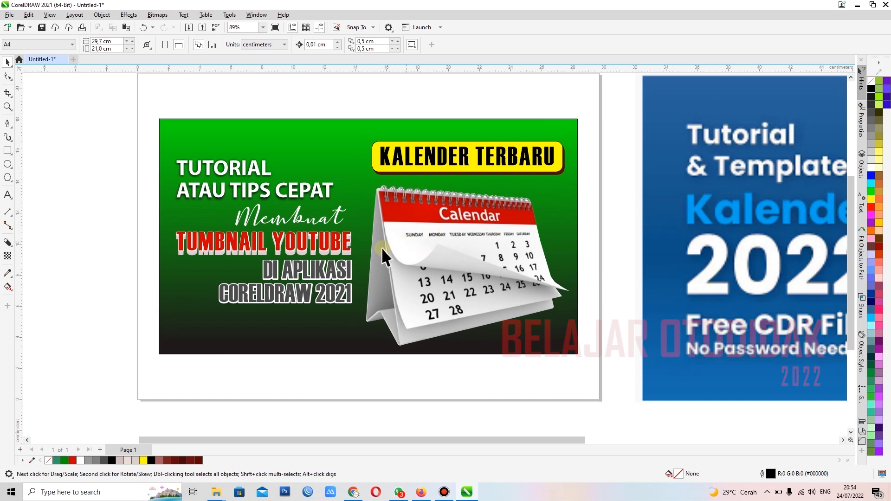
Step: Delete the blue Kalender 2022 reference image beside the page
scroll(372, 251, "down", 1)
scroll(466, 199, "up", 1)
left_click(609, 148)
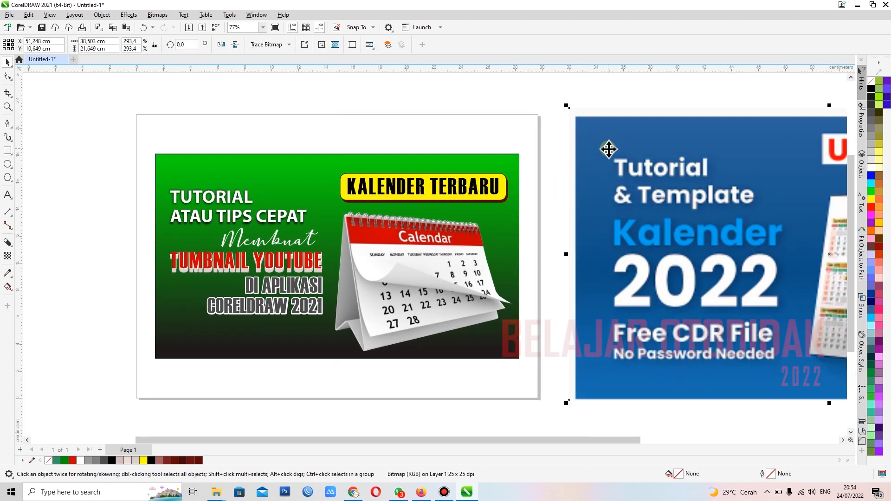
key("Delete")
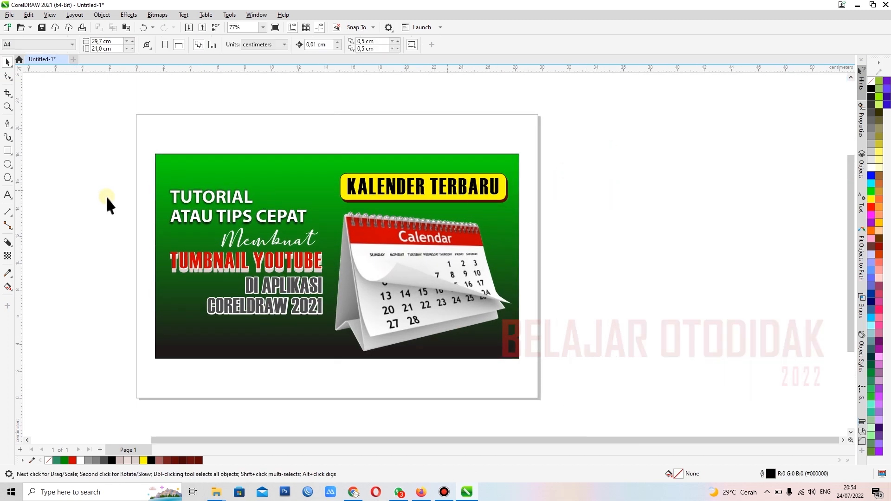
left_click_drag(111, 130, 600, 394)
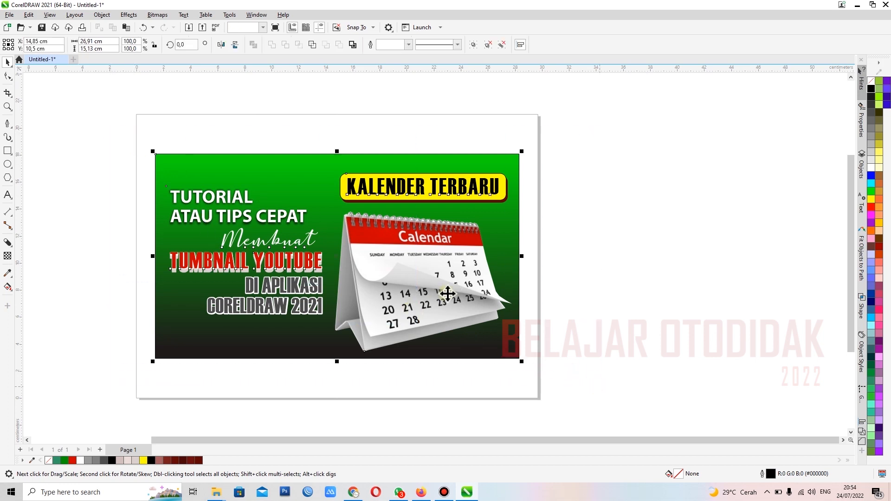
left_click(588, 272)
left_click_drag(100, 124, 550, 379)
left_click(590, 240)
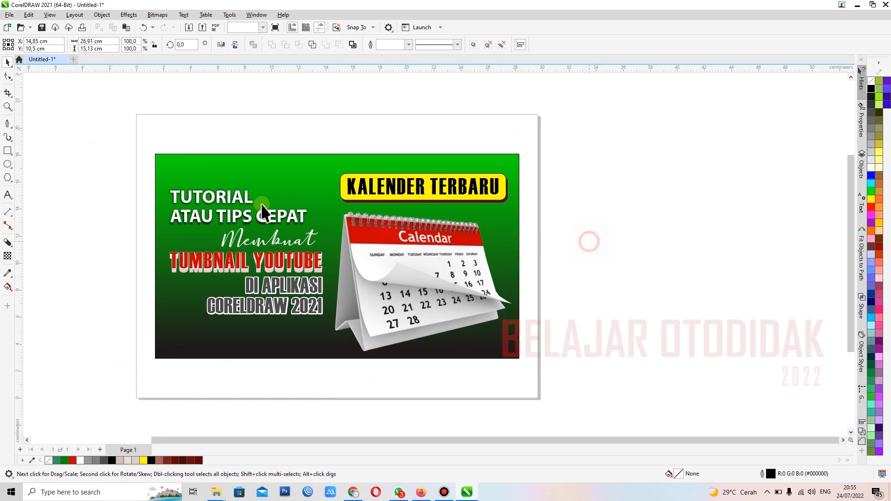
left_click_drag(116, 132, 553, 387)
left_click(577, 235)
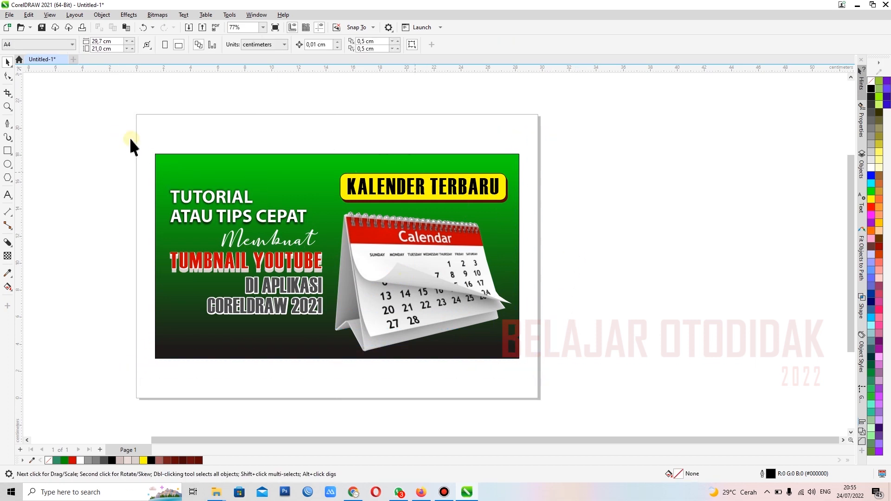
scroll(165, 234, "up", 1)
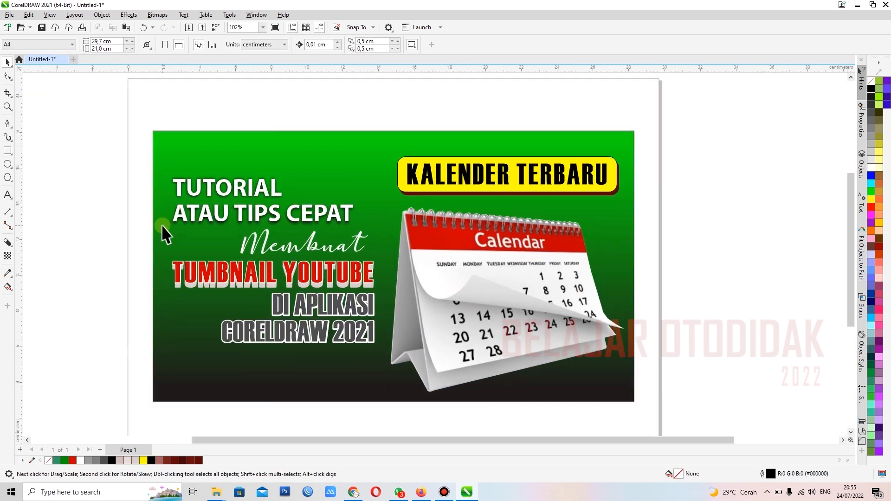
scroll(216, 224, "down", 1)
scroll(224, 218, "down", 1)
scroll(234, 226, "up", 1)
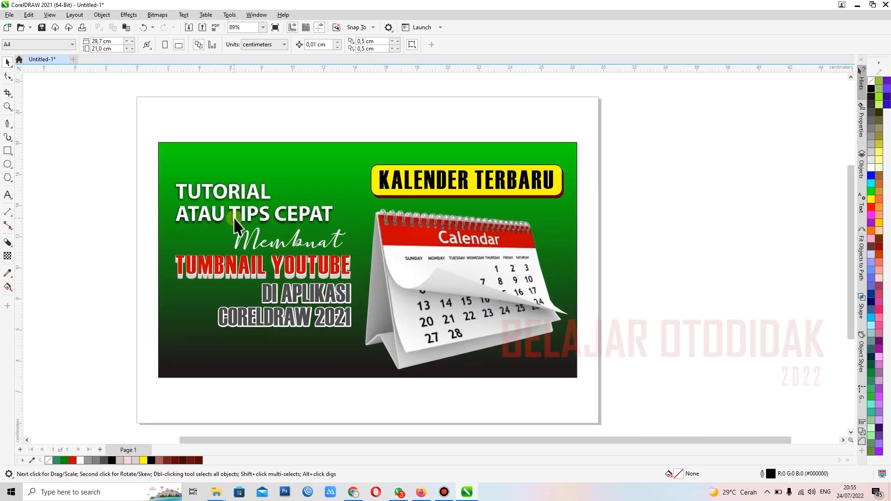
Step: Group all the thumbnail's objects, centre the group on the page and deselect it
left_click_drag(133, 119, 624, 410)
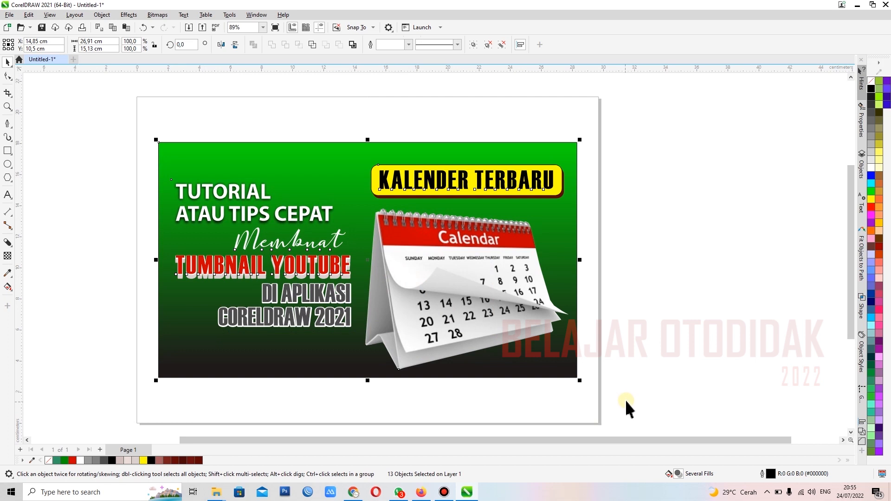
key("ctrl+g")
left_click(642, 301)
left_click(441, 218)
left_click_drag(353, 229, 577, 180)
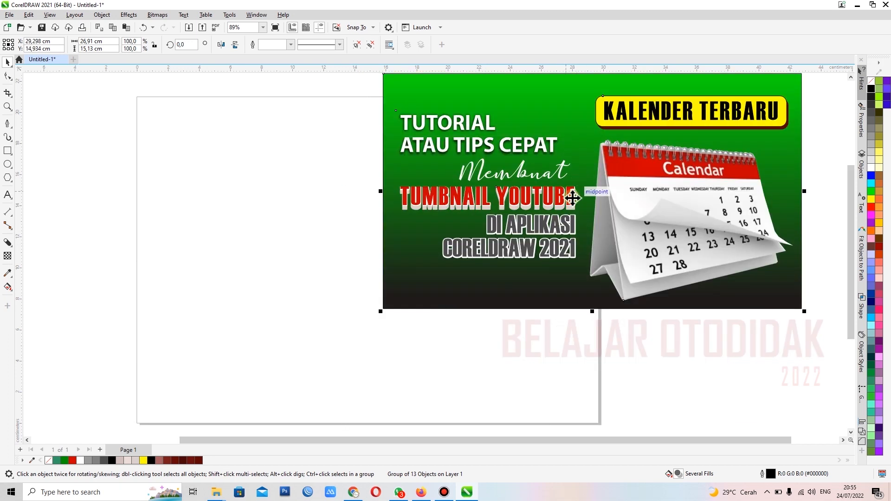
key("p")
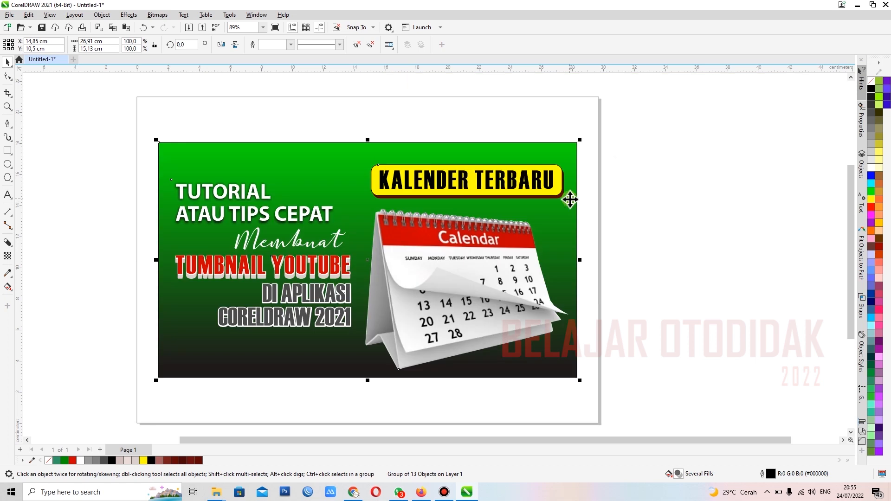
left_click(647, 228)
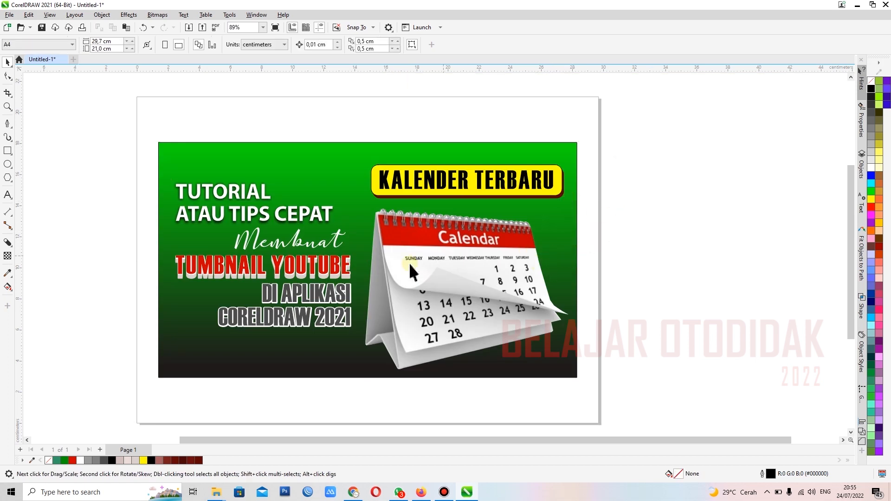
Step: Start exporting the design as a JPG bitmap with the Music folder as the destination
scroll(278, 275, "up", 2)
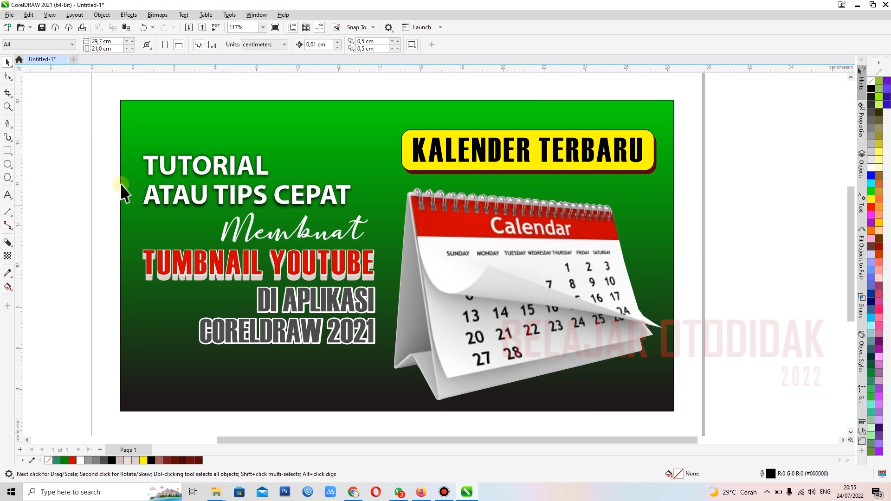
left_click(9, 15)
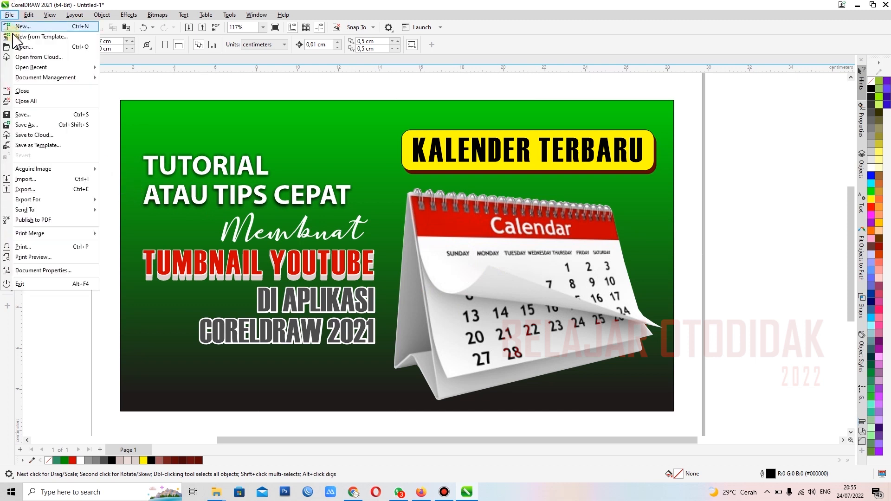
left_click(37, 189)
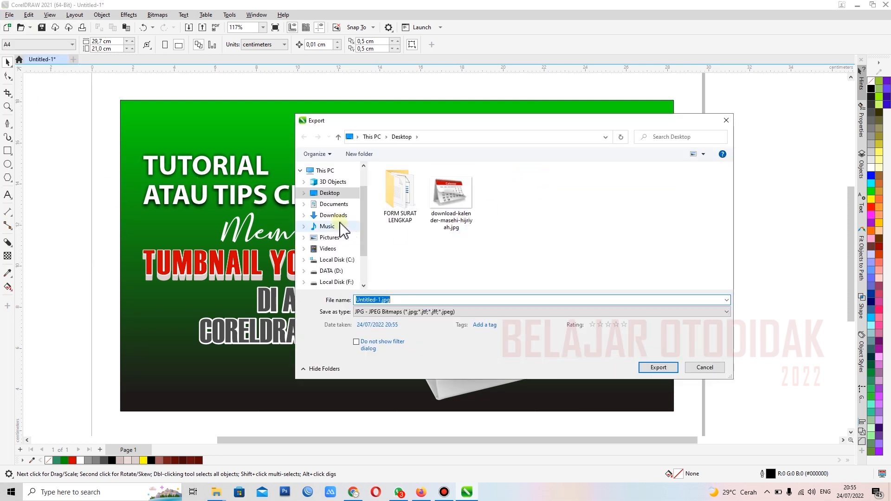
left_click(330, 204)
left_click(331, 215)
left_click(333, 227)
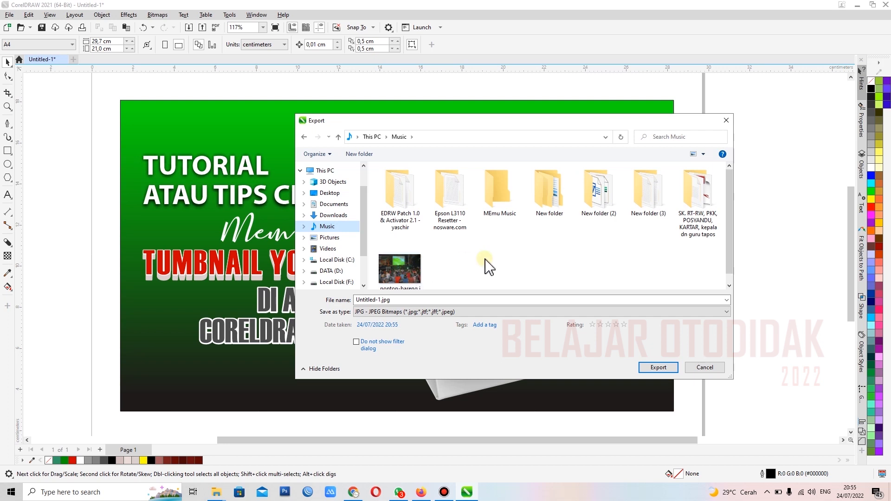
scroll(486, 267, "down", 1)
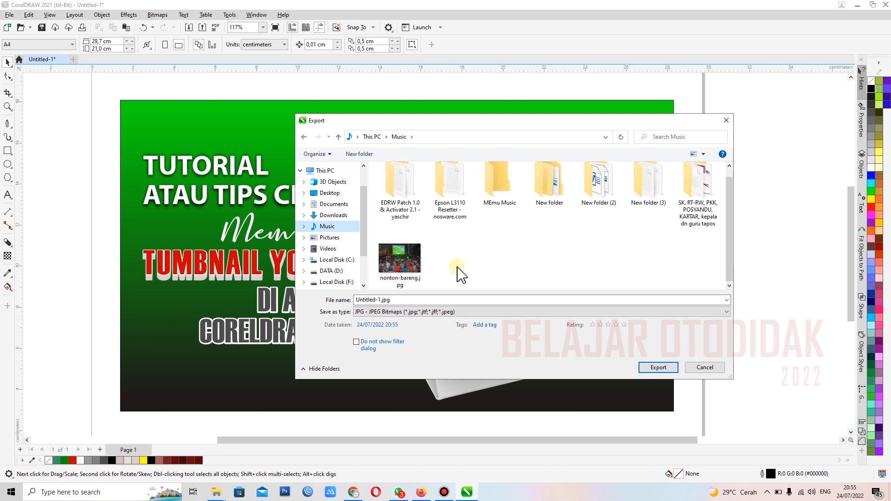
Step: Use nonton-bareng.jpg as the export file name and replace the existing file of that name
left_click(361, 301)
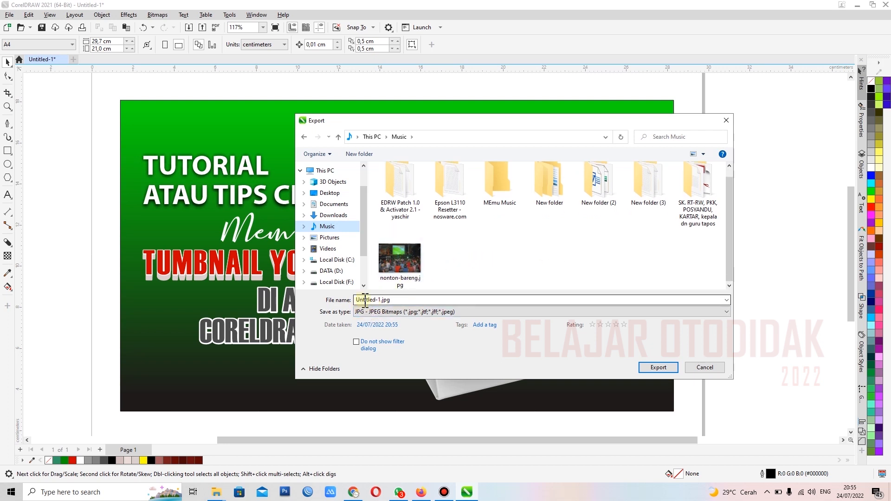
left_click(400, 264)
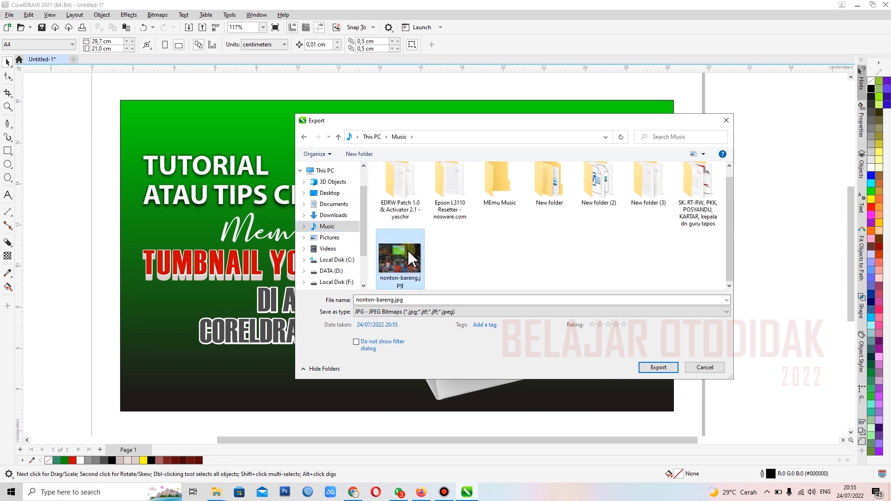
left_click(469, 252)
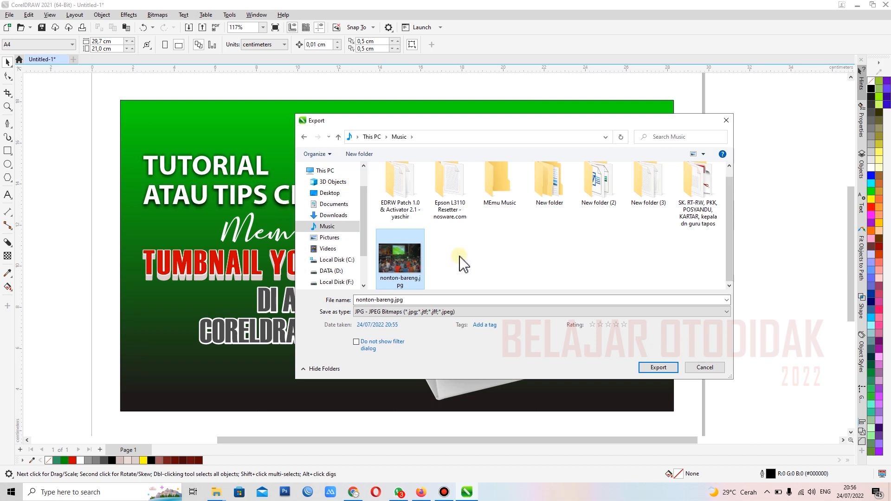
left_click(461, 267)
left_click(406, 261)
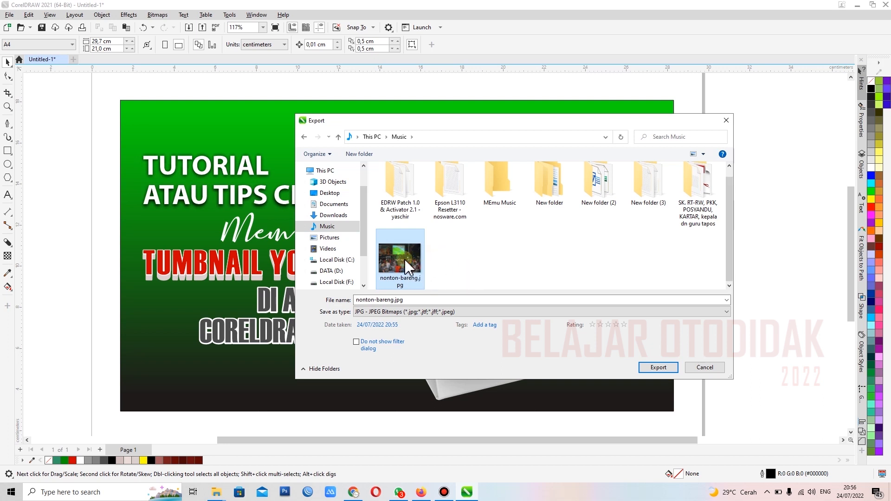
left_click(381, 299)
left_click(473, 252)
left_click(407, 263)
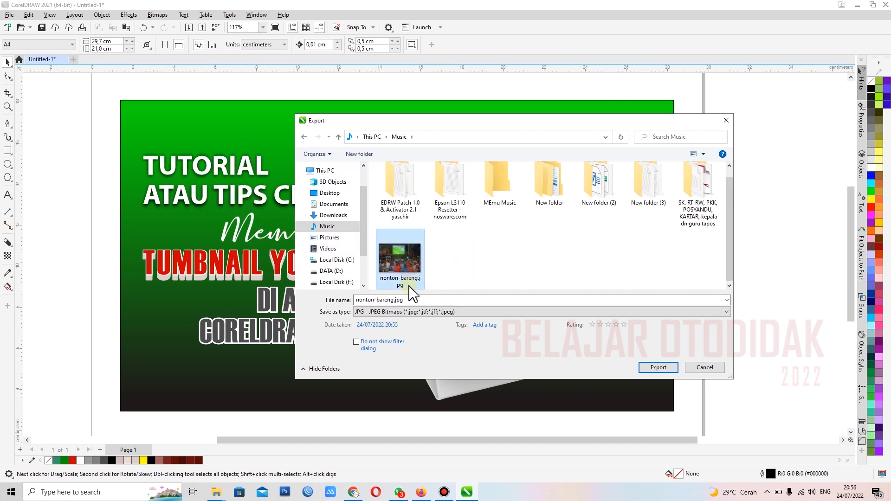
left_click(659, 368)
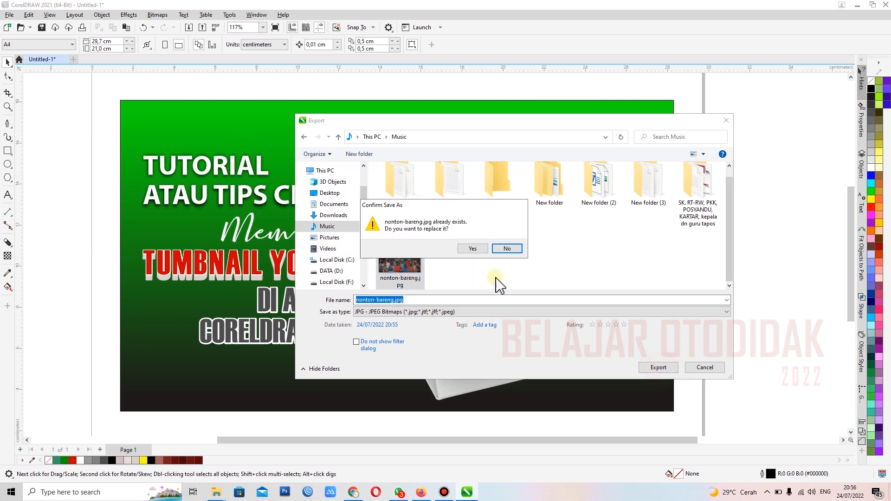
left_click(473, 249)
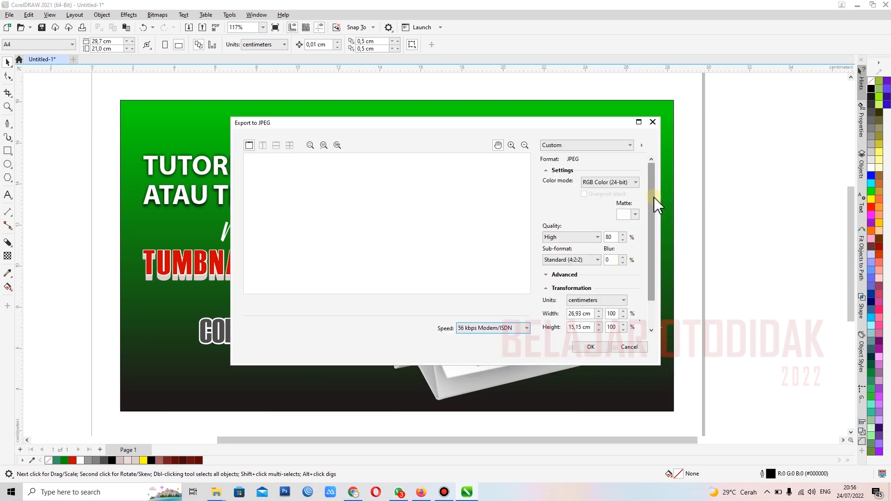
Step: Try an export resolution of 100 and check the estimated JPEG file size
scroll(642, 253, "down", 2)
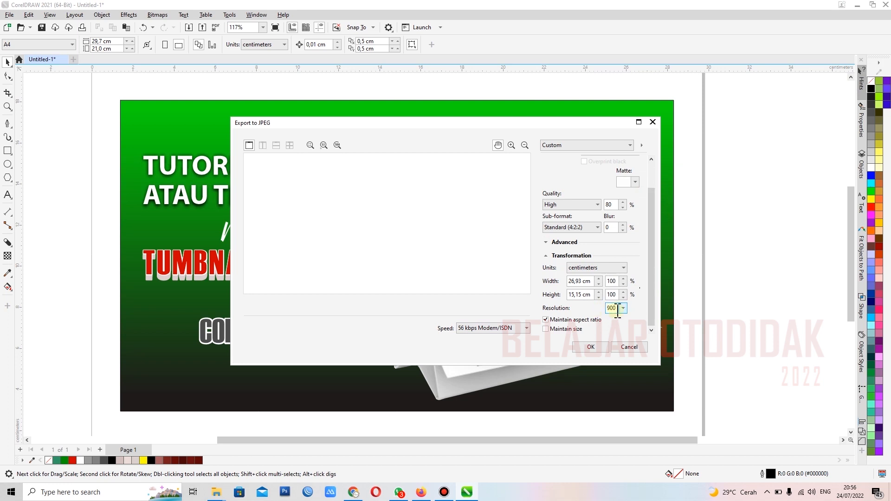
left_click(623, 308)
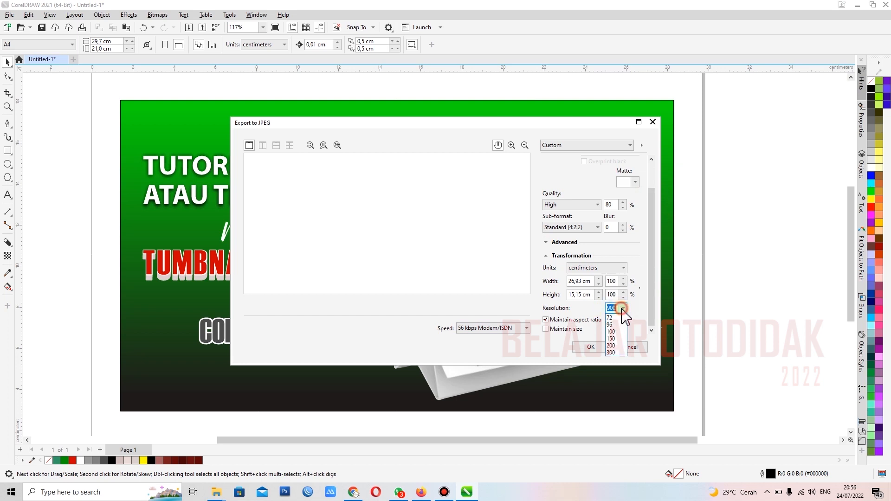
left_click(622, 308)
left_click(624, 308)
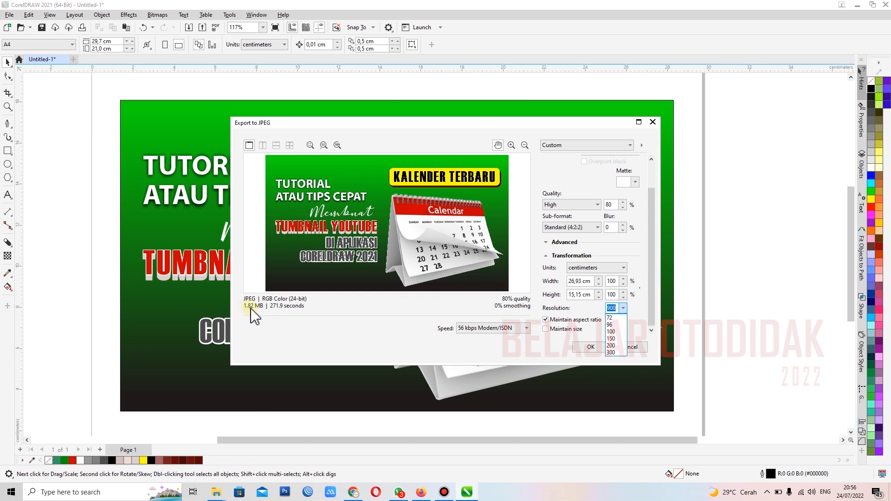
left_click(612, 331)
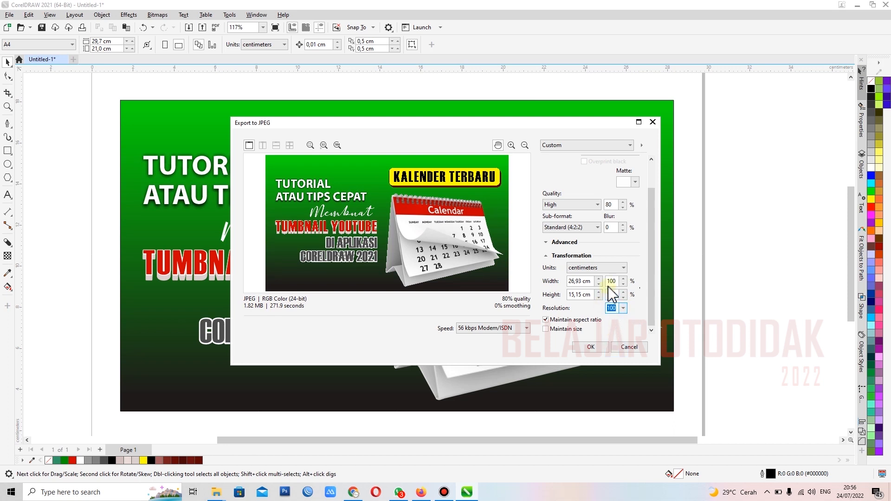
left_click_drag(652, 275, 668, 266)
left_click(357, 321)
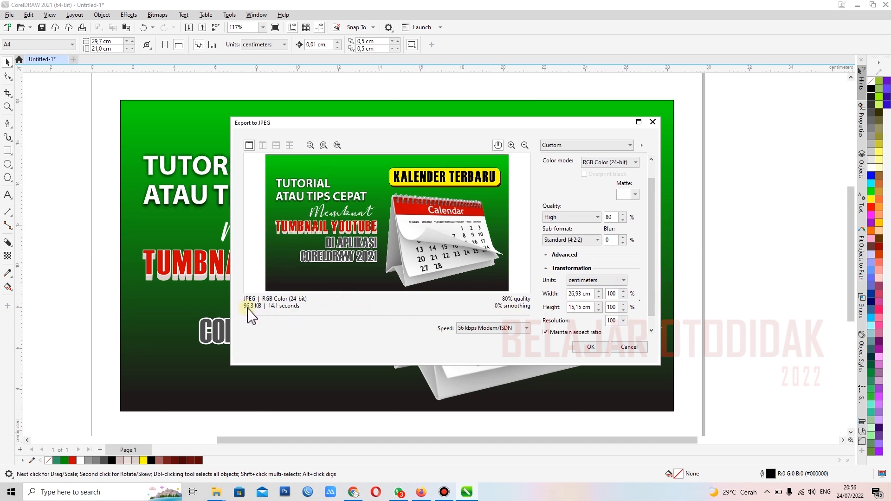
Step: Set the export resolution to 900 and complete the JPEG export
left_click_drag(614, 320, 589, 321)
type("900")
scroll(650, 255, "down", 1)
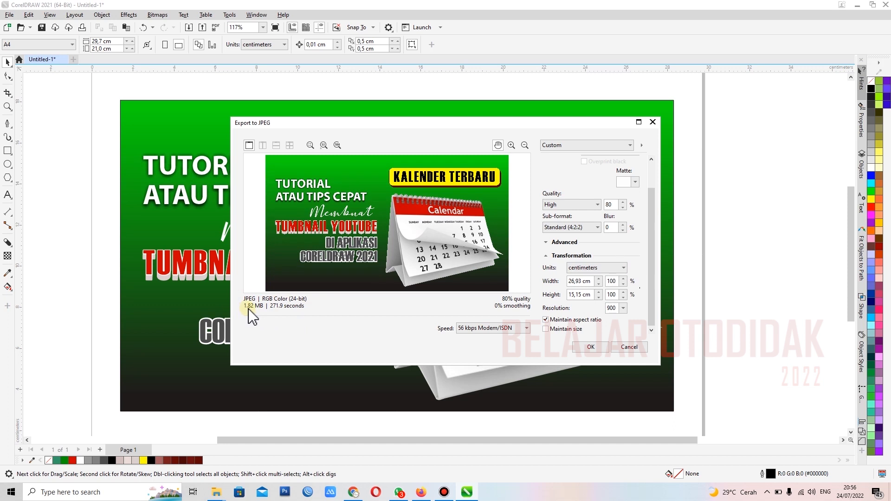
left_click(591, 348)
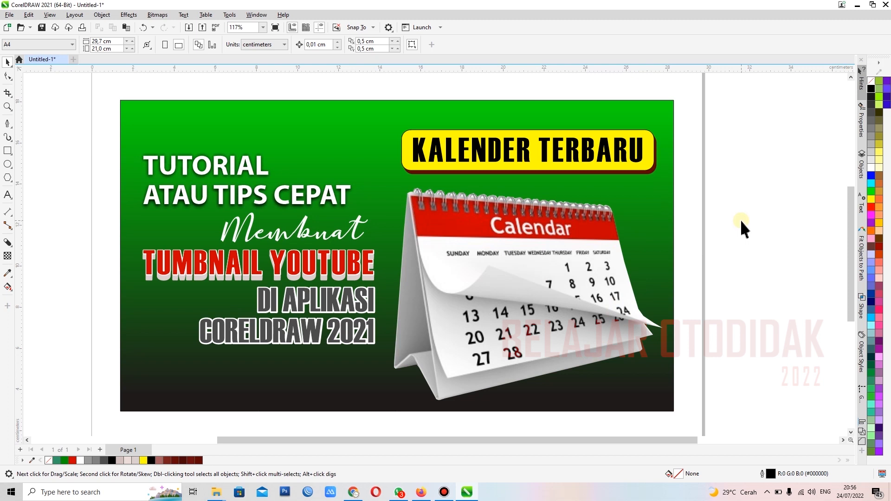
Step: Switch to File Explorer, go to the Music folder and open nonton-bareng.jpg to inspect the exported thumbnail
left_click(218, 491)
right_click(217, 491)
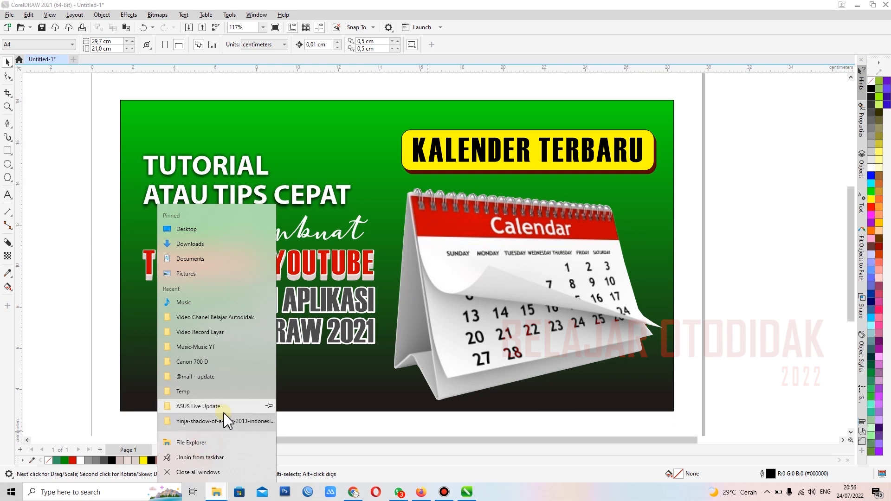
left_click(175, 290)
left_click(35, 181)
left_click(417, 293)
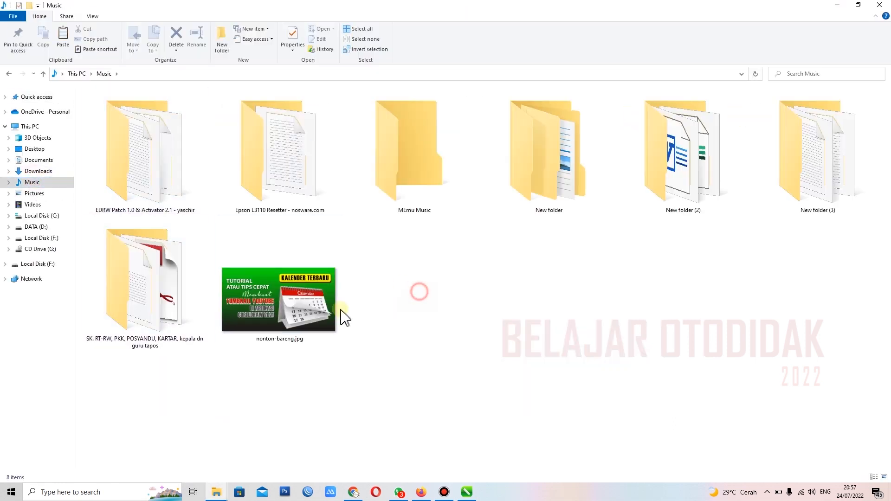
double_click(274, 307)
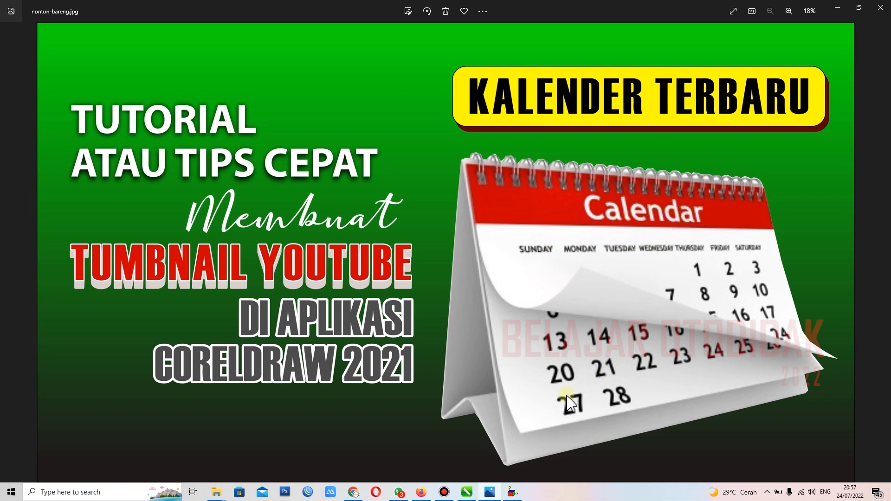
left_click(511, 491)
left_click(516, 226)
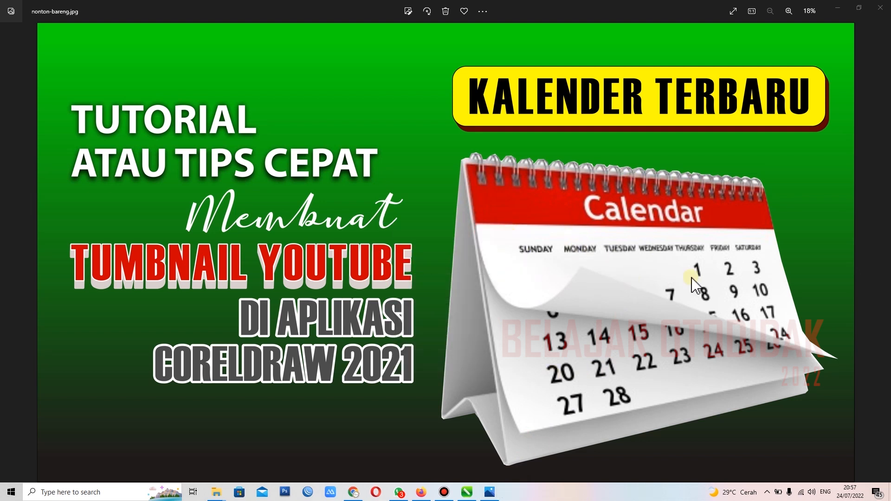